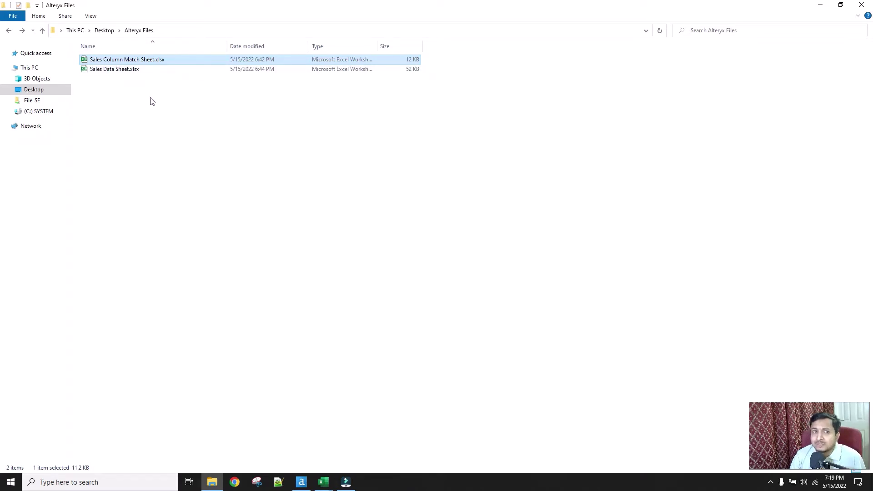
Switch to the Sales Data Sheet workbook in Excel and examine the four column headers on sheet D1.
{"action": "left_click", "coordinate": [101, 69]}
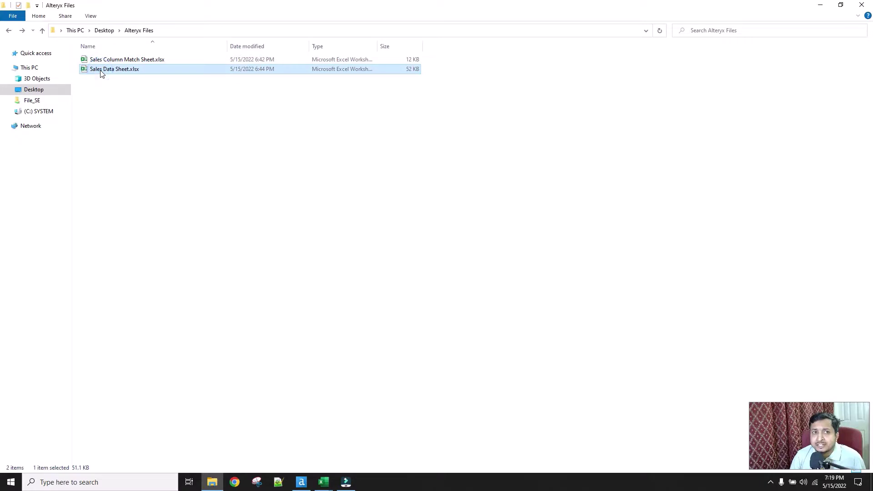
{"action": "left_click", "coordinate": [108, 59]}
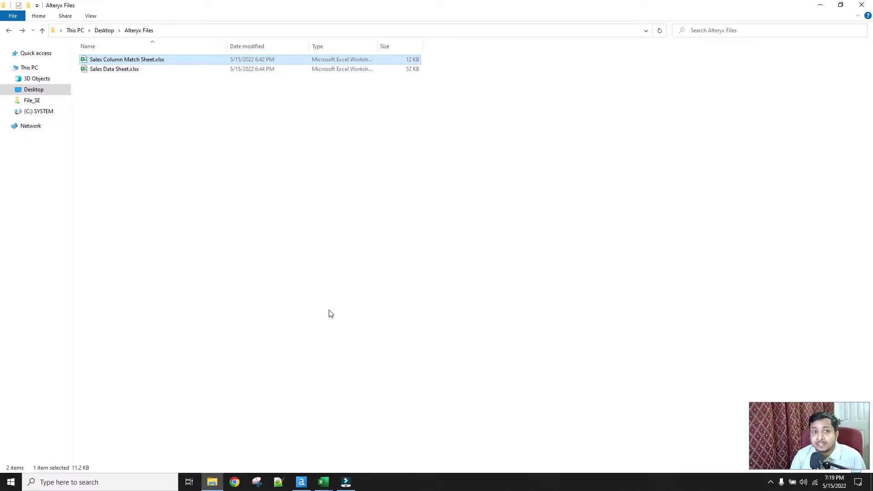
{"action": "left_click", "coordinate": [324, 483]}
{"action": "left_click", "coordinate": [292, 451]}
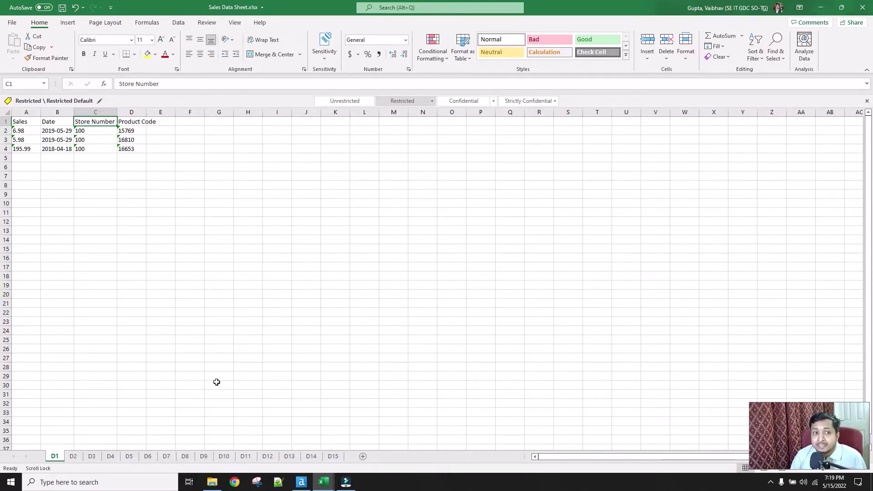
{"action": "left_click", "coordinate": [22, 125]}
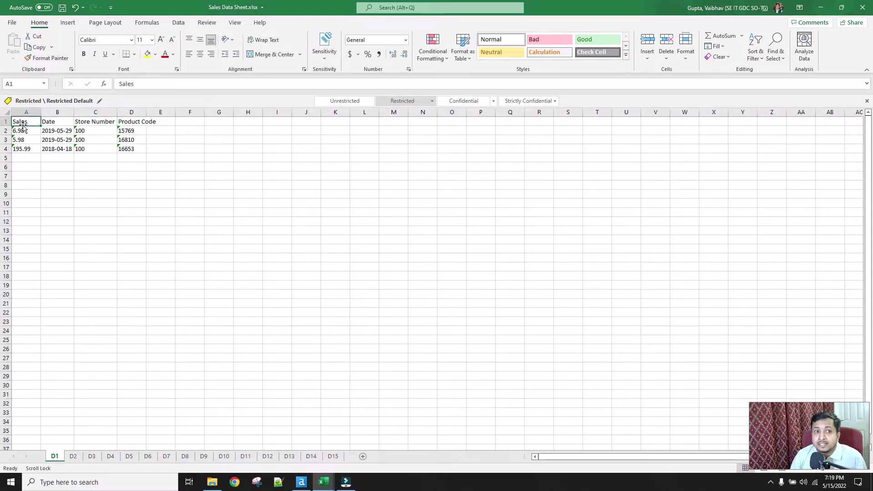
{"action": "left_click", "coordinate": [48, 121]}
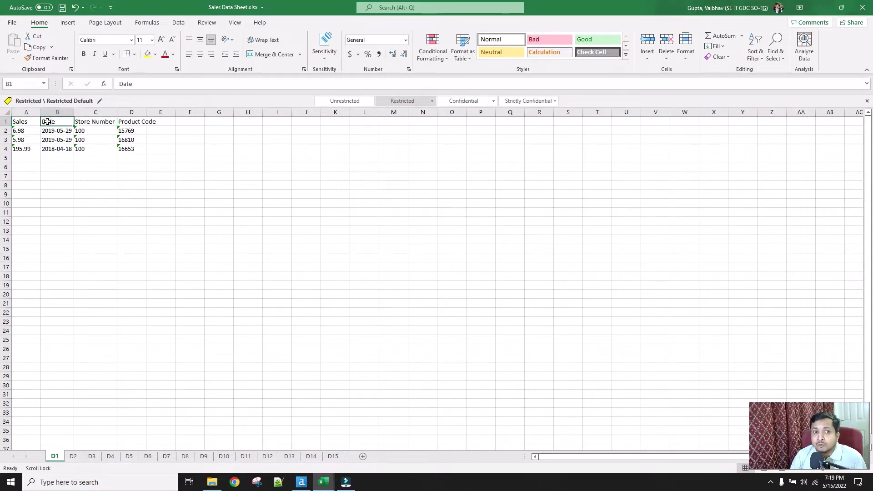
{"action": "left_click", "coordinate": [101, 122]}
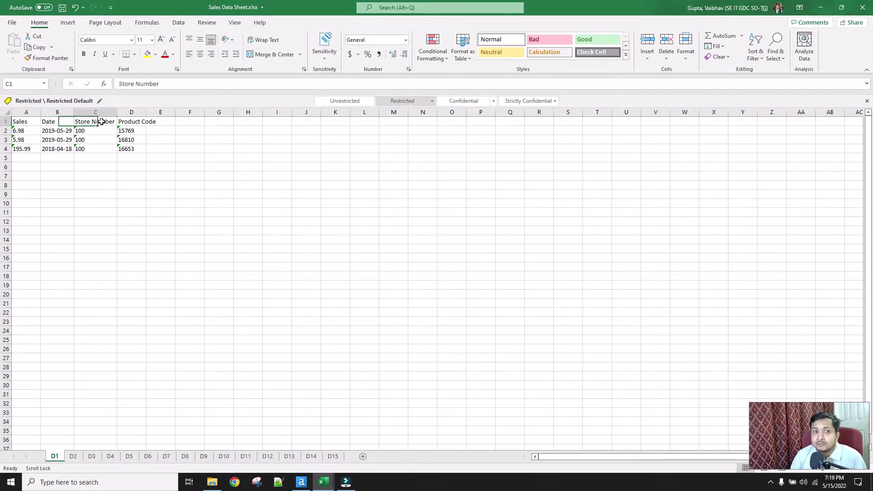
{"action": "left_click", "coordinate": [135, 121]}
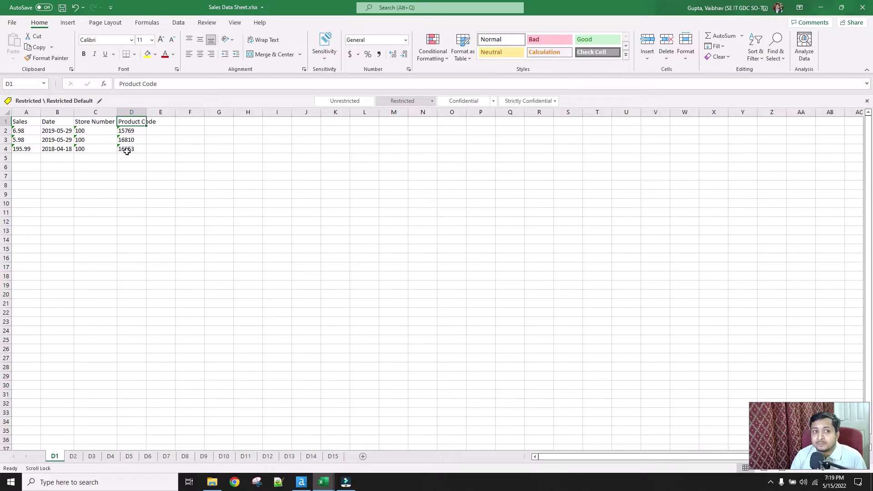
View sheets D2 and D3, and return to D1 to check its Sales and Product Code headers.
{"action": "left_click", "coordinate": [74, 456]}
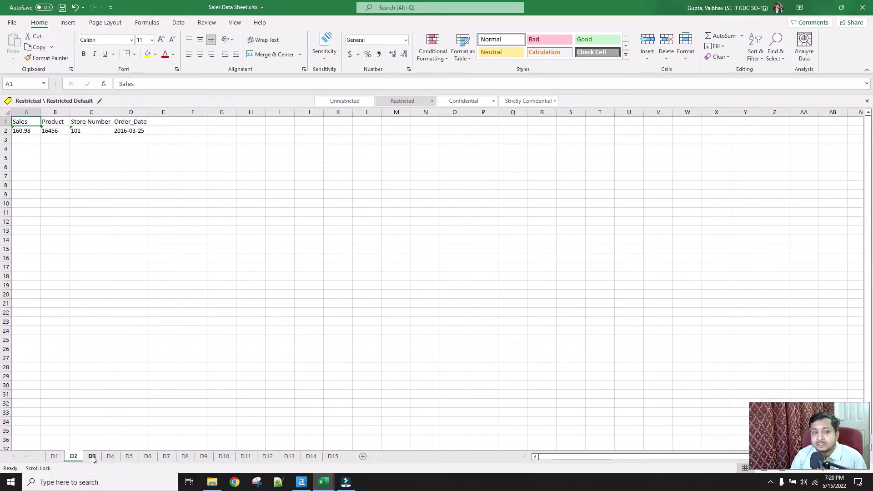
{"action": "left_click", "coordinate": [92, 457]}
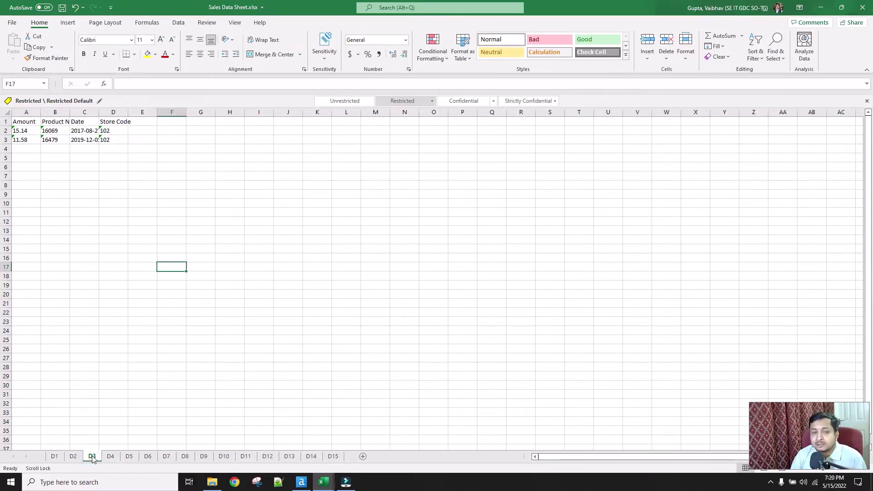
{"action": "left_click", "coordinate": [57, 457]}
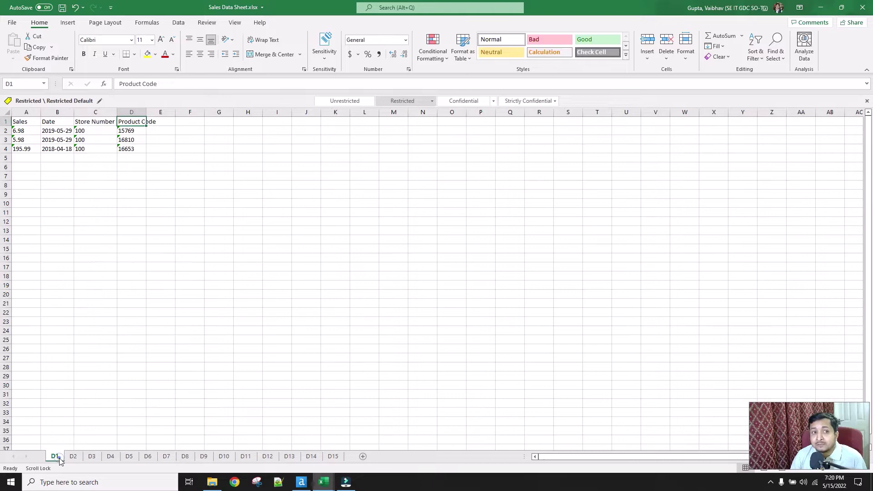
{"action": "left_click", "coordinate": [26, 124]}
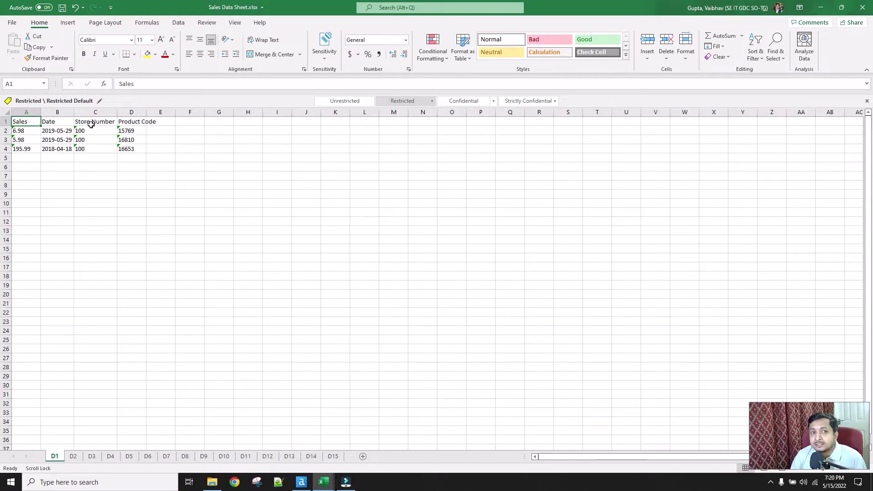
{"action": "left_click", "coordinate": [142, 124]}
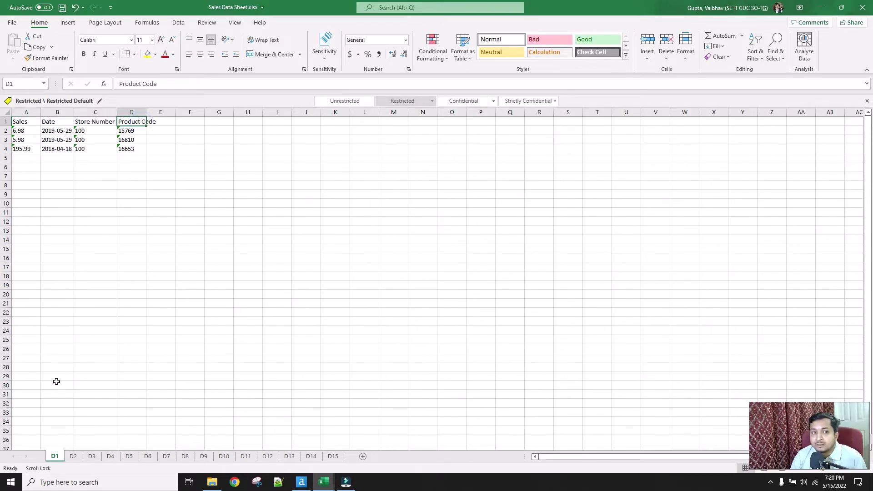
Compare the name and position of the product column header between sheets D1 and D2.
{"action": "left_click", "coordinate": [75, 458]}
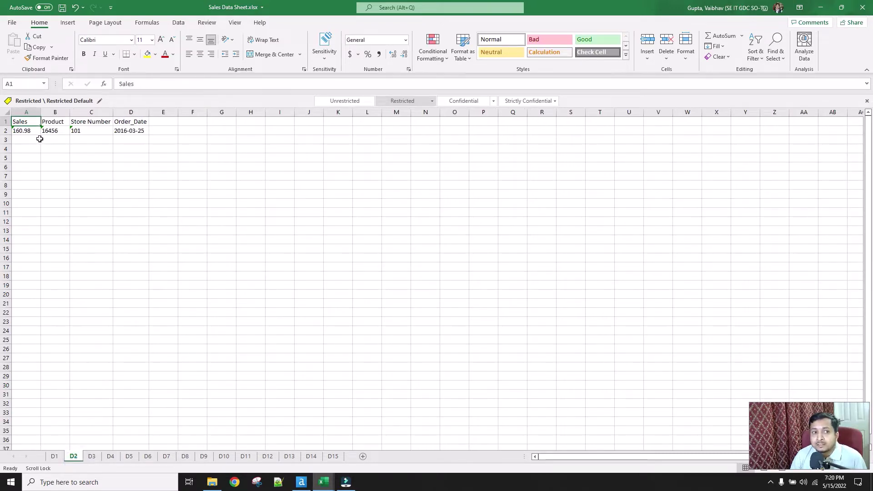
{"action": "left_click", "coordinate": [54, 457]}
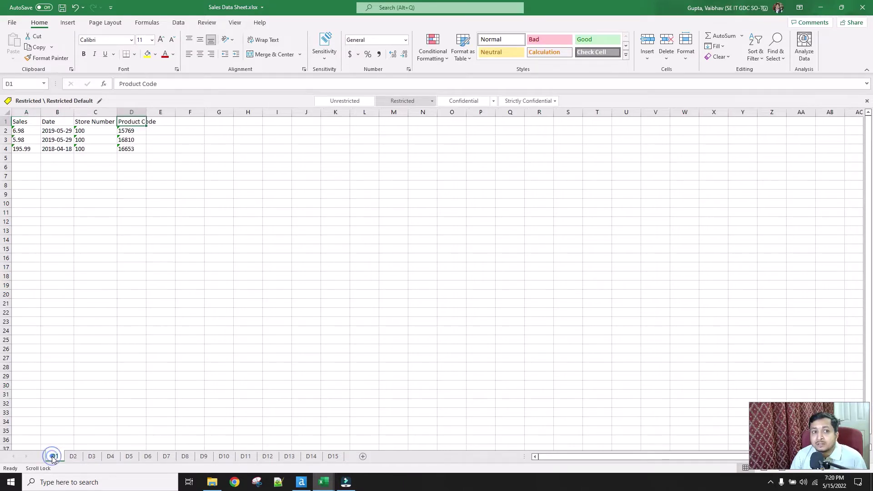
{"action": "left_click", "coordinate": [137, 122]}
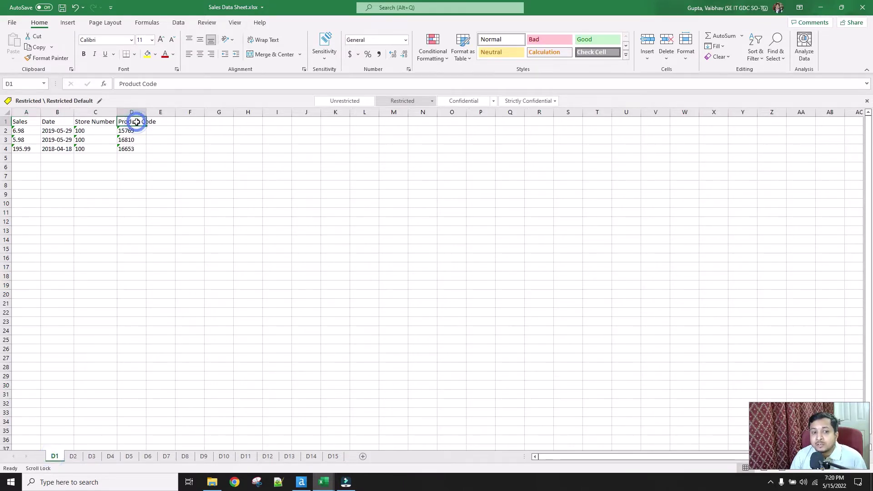
{"action": "left_click", "coordinate": [73, 457]}
{"action": "left_click", "coordinate": [57, 122]}
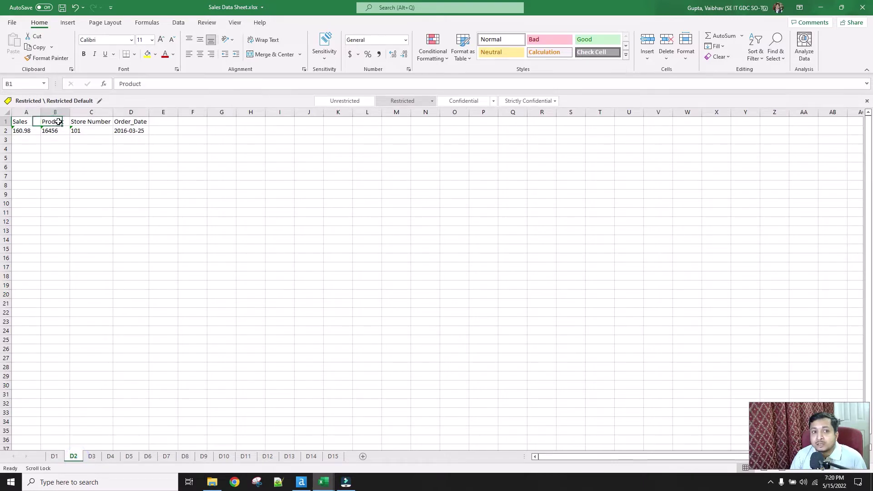
{"action": "left_click", "coordinate": [139, 122]}
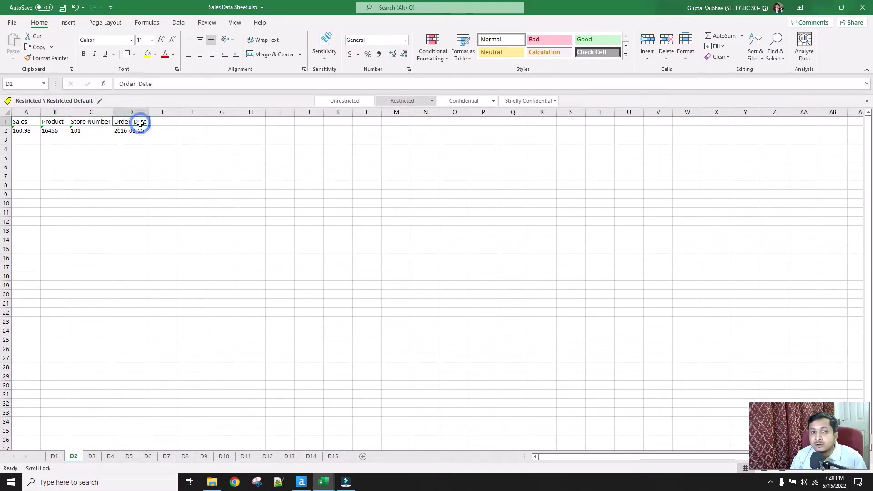
{"action": "left_click", "coordinate": [51, 122]}
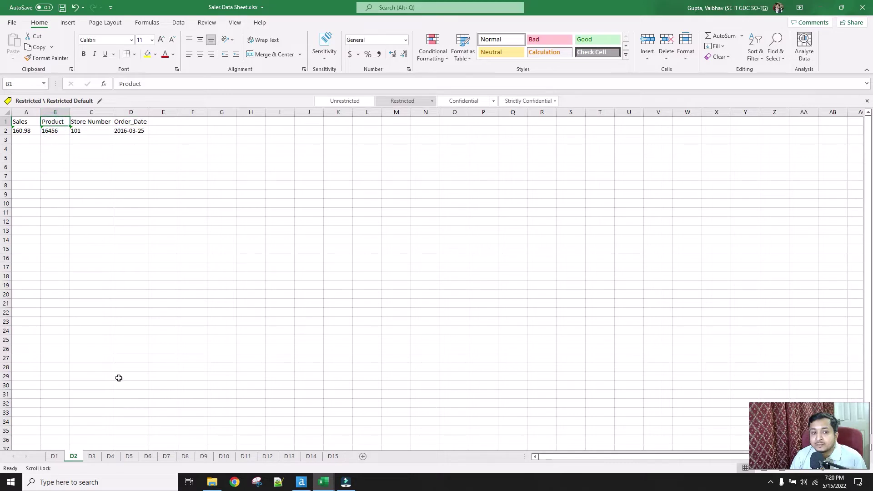
Compare the store number and date column headers between sheets D1 and D2.
{"action": "left_click", "coordinate": [55, 456]}
{"action": "left_click", "coordinate": [102, 123]}
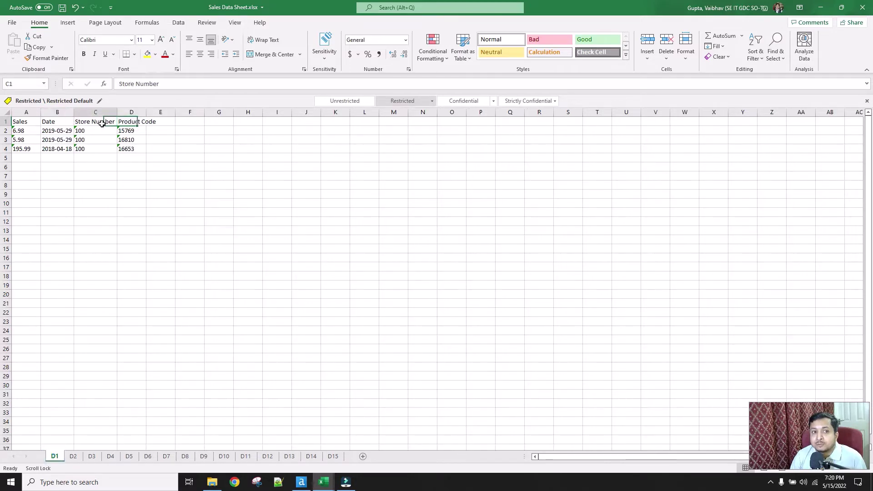
{"action": "left_click", "coordinate": [74, 458]}
{"action": "left_click", "coordinate": [92, 122]}
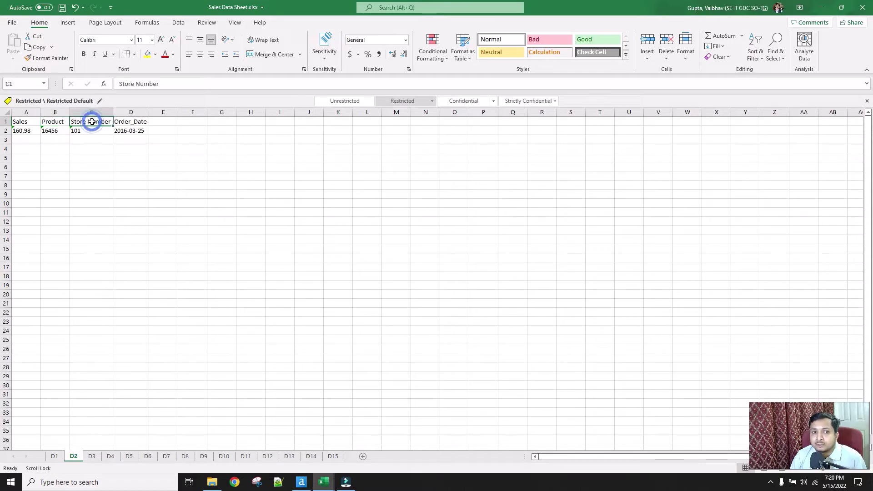
{"action": "left_click", "coordinate": [54, 456]}
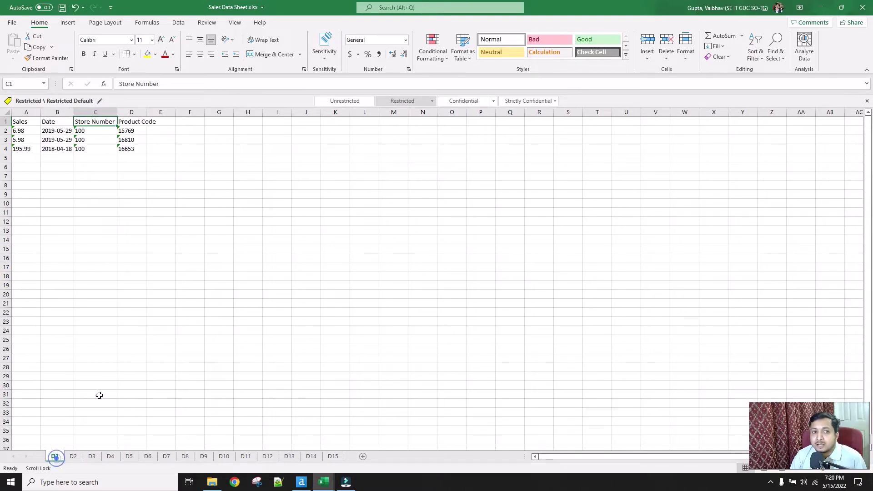
{"action": "left_click", "coordinate": [53, 122]}
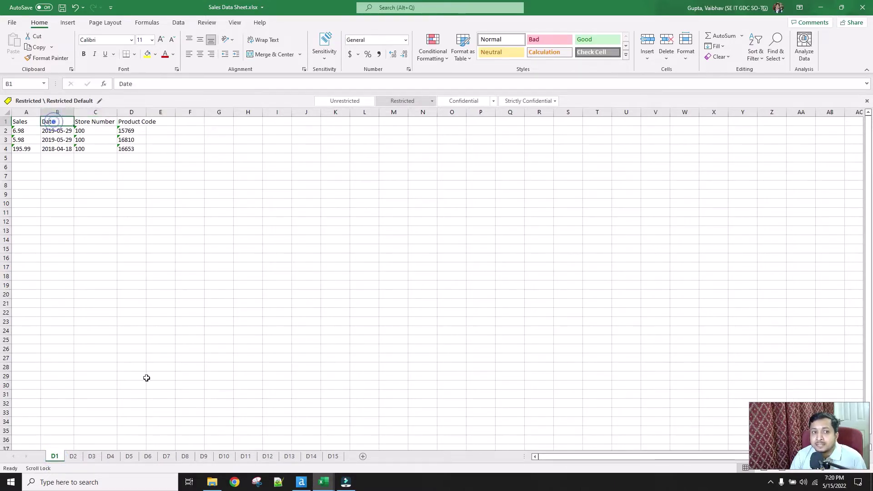
{"action": "left_click", "coordinate": [72, 456]}
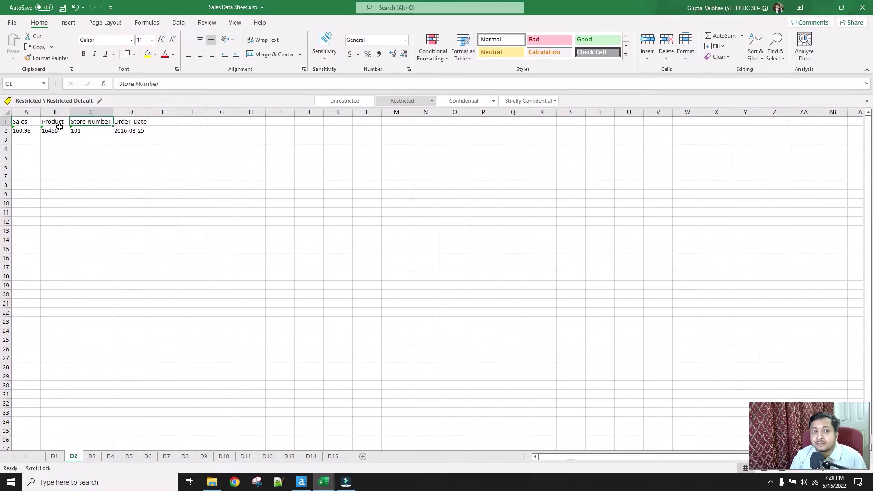
{"action": "left_click", "coordinate": [125, 121]}
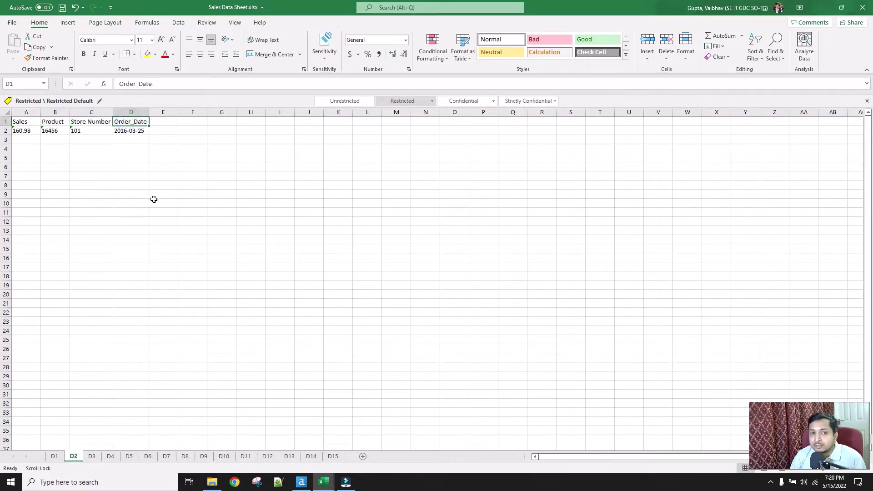
Look through sheets D3, D4 and D5 to examine their column headers.
{"action": "left_click", "coordinate": [92, 456]}
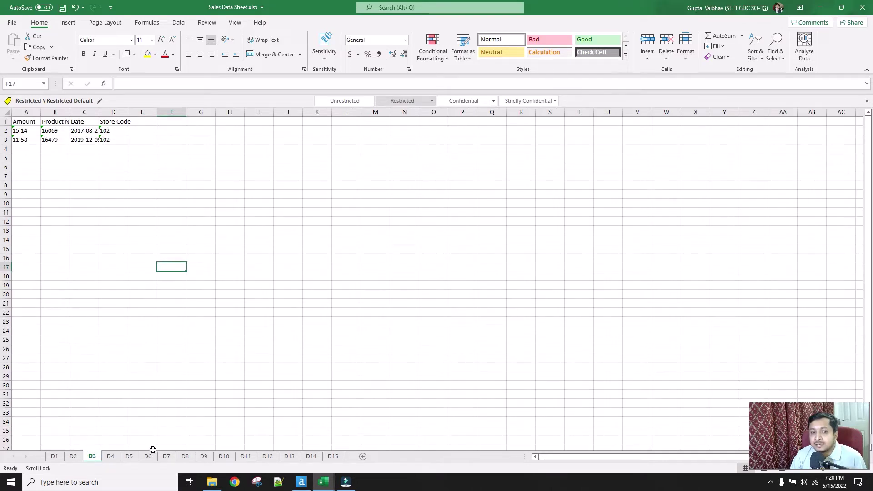
{"action": "left_click", "coordinate": [112, 457]}
{"action": "left_click", "coordinate": [129, 457]}
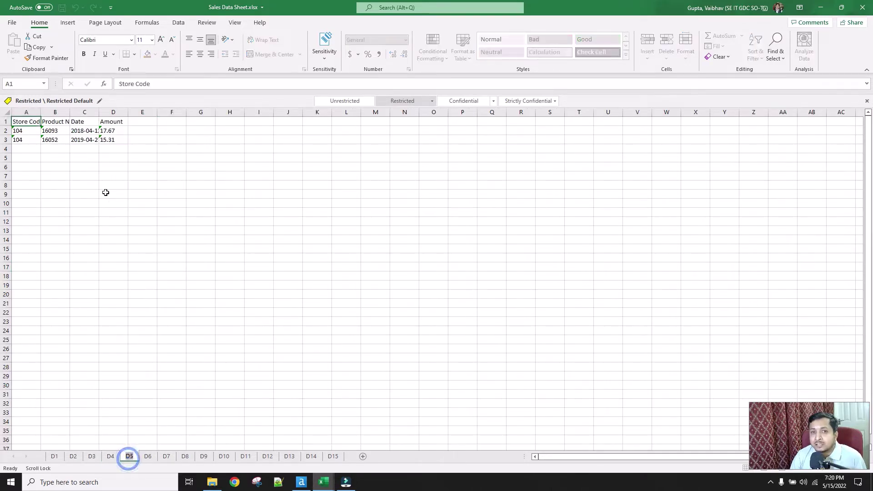
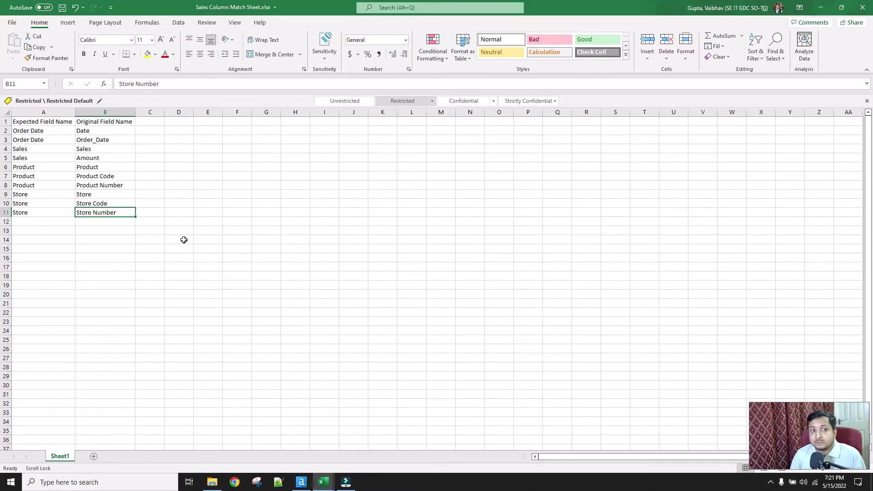
Check the Original Field Name header in the match sheet, and examine each column header on sheet D5 of the Sales Data Sheet.
{"action": "left_click", "coordinate": [98, 120]}
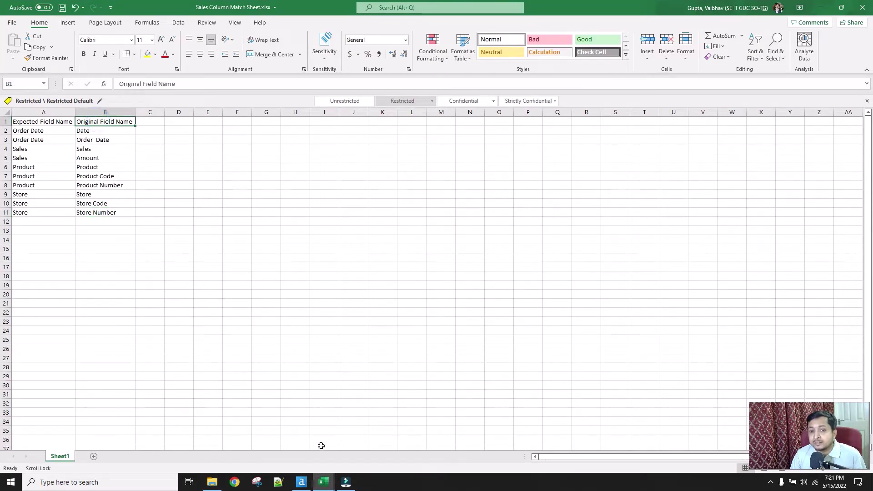
{"action": "mouse_move", "coordinate": [324, 482]}
{"action": "left_click", "coordinate": [253, 437]}
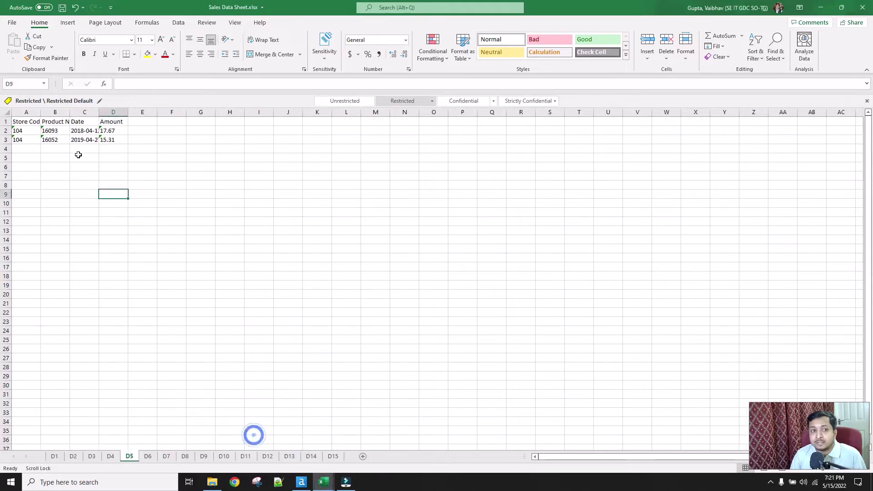
{"action": "left_click", "coordinate": [33, 123]}
{"action": "left_click", "coordinate": [54, 121]}
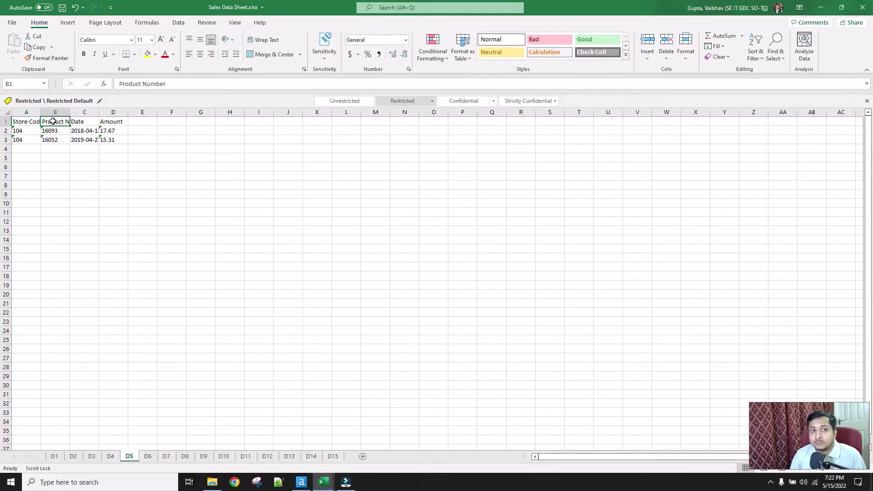
{"action": "left_click", "coordinate": [83, 122]}
{"action": "left_click", "coordinate": [112, 123]}
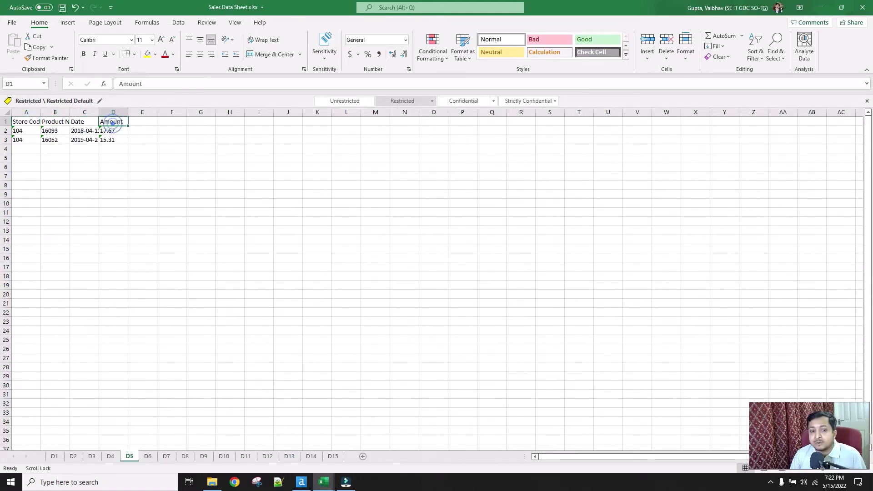
Return to the Sales Column Match Sheet and review the Original Field Name entries in B2:B11.
{"action": "mouse_move", "coordinate": [324, 482]}
{"action": "left_click", "coordinate": [350, 440]}
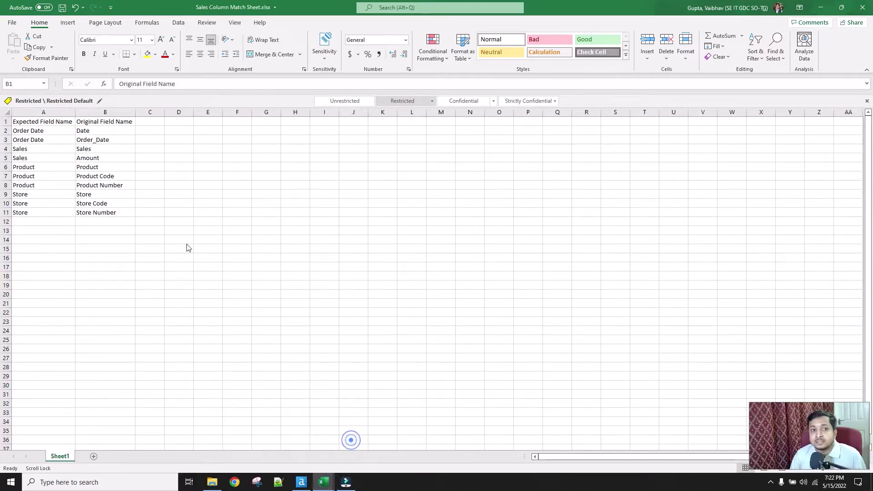
{"action": "left_click_drag", "start_coordinate": [110, 129], "coordinate": [95, 210]}
{"action": "left_click", "coordinate": [115, 266]}
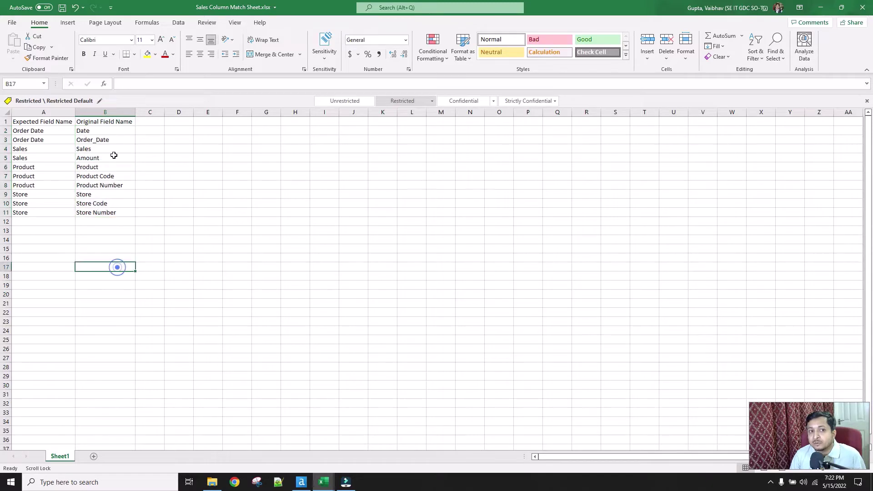
{"action": "left_click_drag", "start_coordinate": [109, 128], "coordinate": [104, 212]}
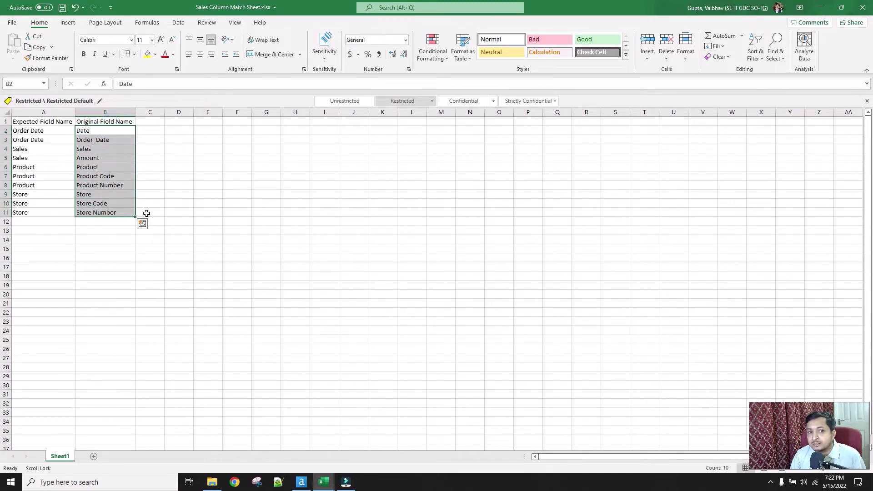
{"action": "left_click", "coordinate": [97, 214]}
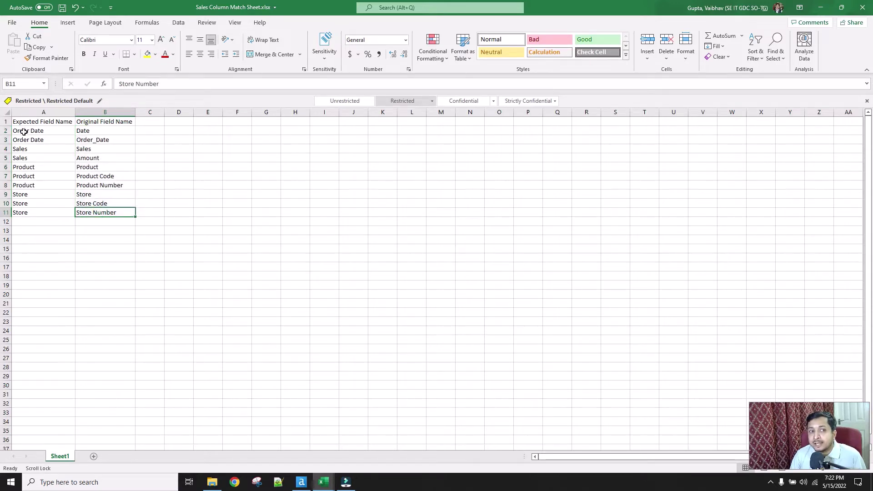
Review the Expected Field Name entries in A2:A11 and compare the two Order Date rows with their original field names.
{"action": "left_click_drag", "start_coordinate": [23, 131], "coordinate": [25, 210]}
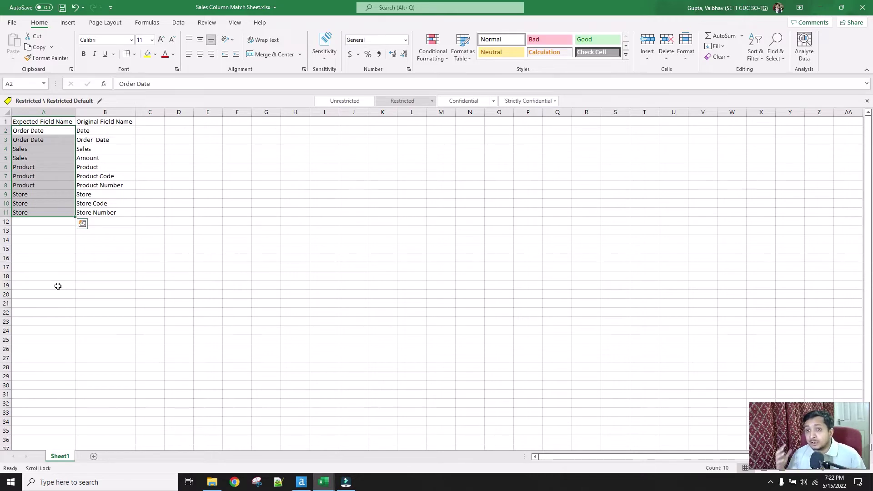
{"action": "left_click", "coordinate": [96, 222]}
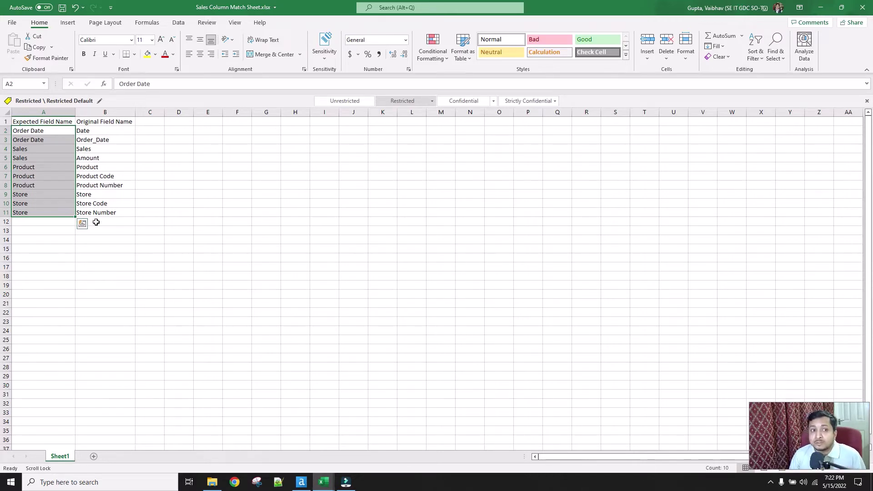
{"action": "left_click", "coordinate": [100, 133]}
{"action": "left_click", "coordinate": [48, 135]}
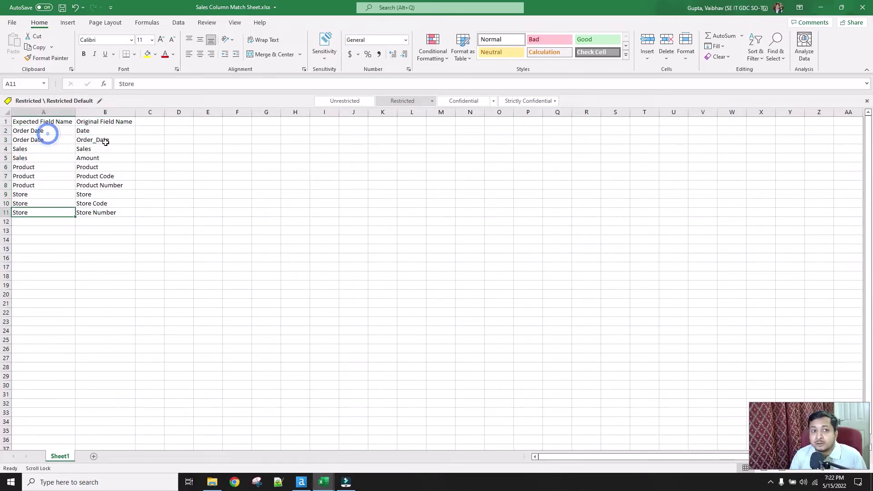
{"action": "left_click", "coordinate": [105, 143]}
{"action": "left_click", "coordinate": [36, 141]}
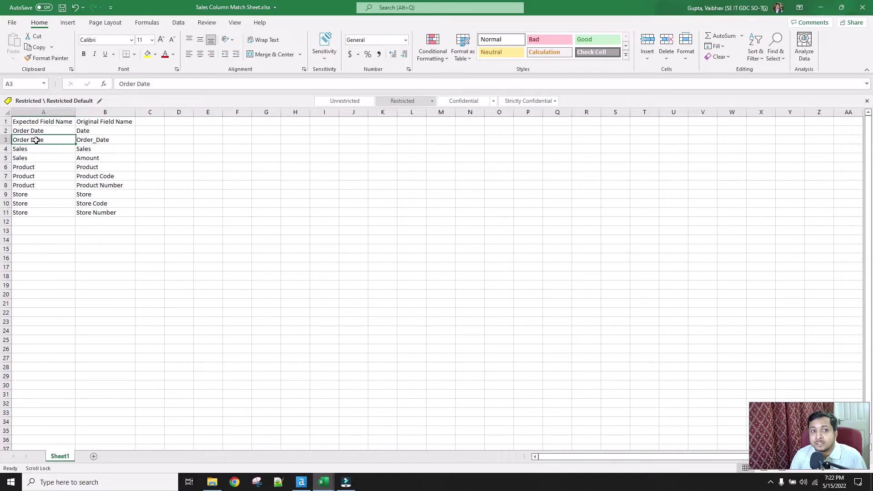
Compare the Sales, Product and Store expected field names with their matching original field names in rows 4 to 11.
{"action": "left_click", "coordinate": [80, 149]}
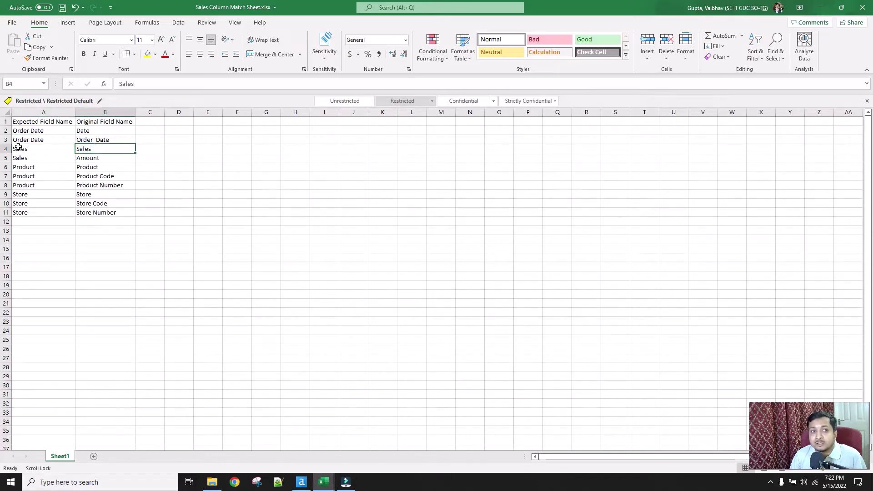
{"action": "left_click_drag", "start_coordinate": [20, 149], "coordinate": [27, 160]}
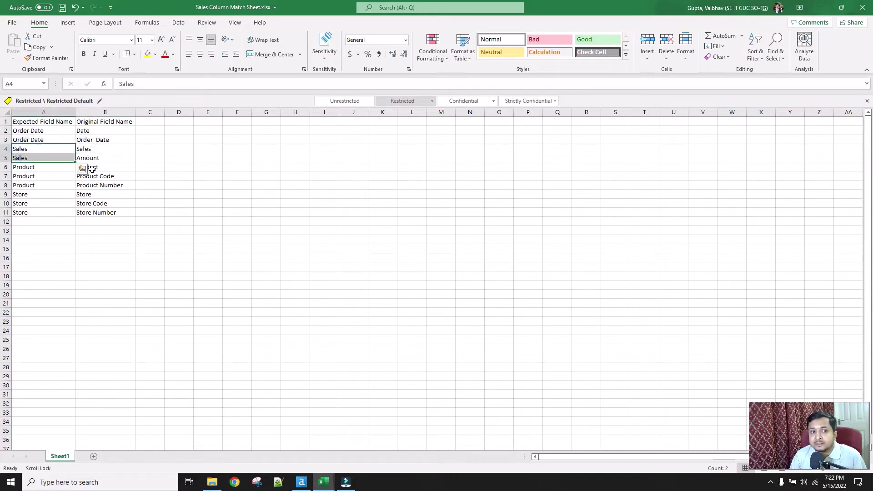
{"action": "left_click_drag", "start_coordinate": [104, 166], "coordinate": [109, 185]}
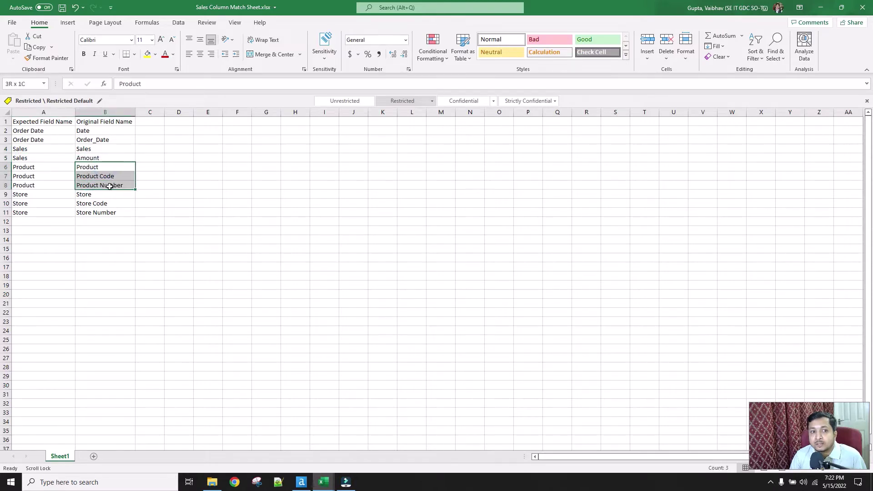
{"action": "left_click_drag", "start_coordinate": [29, 167], "coordinate": [31, 184]}
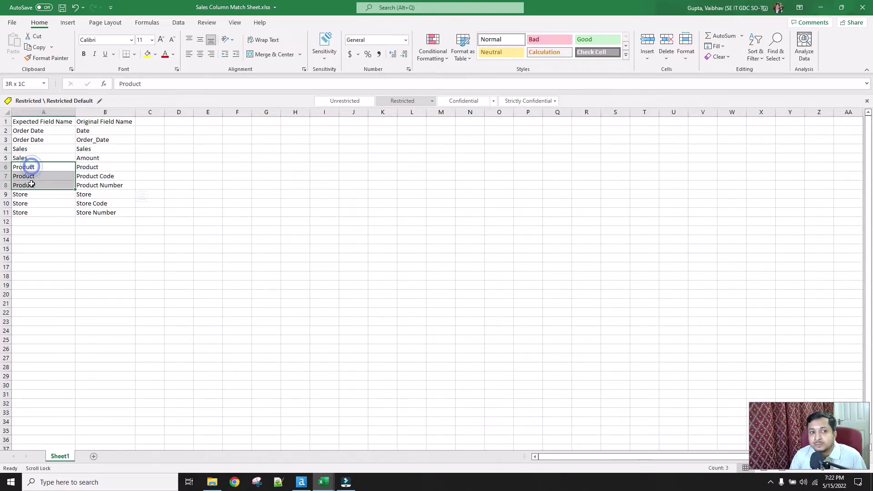
{"action": "left_click", "coordinate": [111, 196]}
{"action": "left_click_drag", "start_coordinate": [111, 196], "coordinate": [106, 214]}
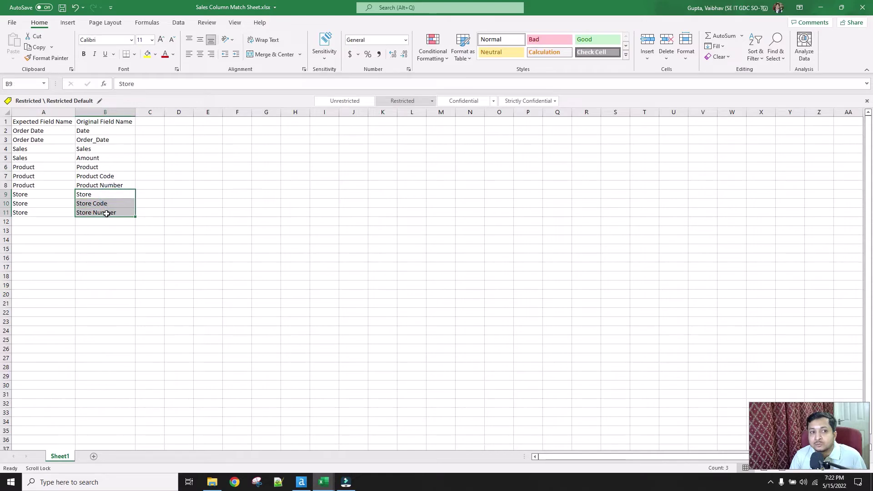
{"action": "left_click", "coordinate": [29, 193]}
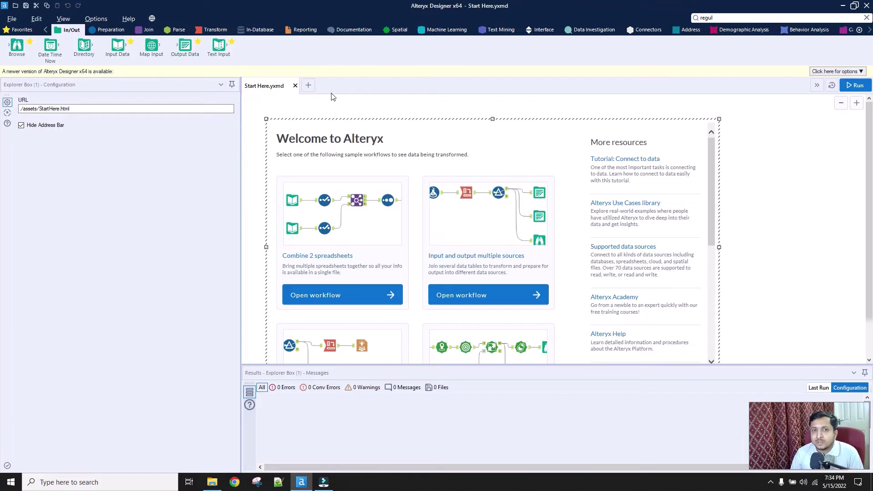
In Alteryx Designer, create a new workflow and place an Input Data tool on its canvas.
{"action": "left_click", "coordinate": [309, 85]}
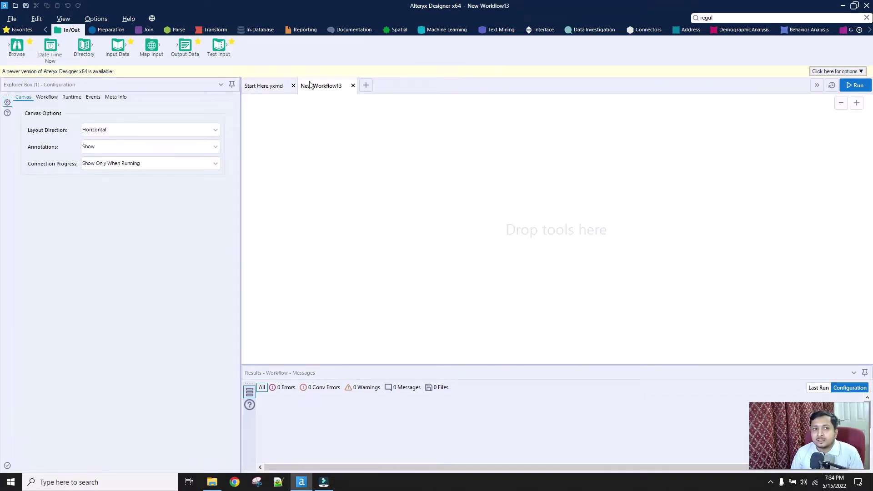
{"action": "left_click_drag", "start_coordinate": [117, 46], "coordinate": [301, 169]}
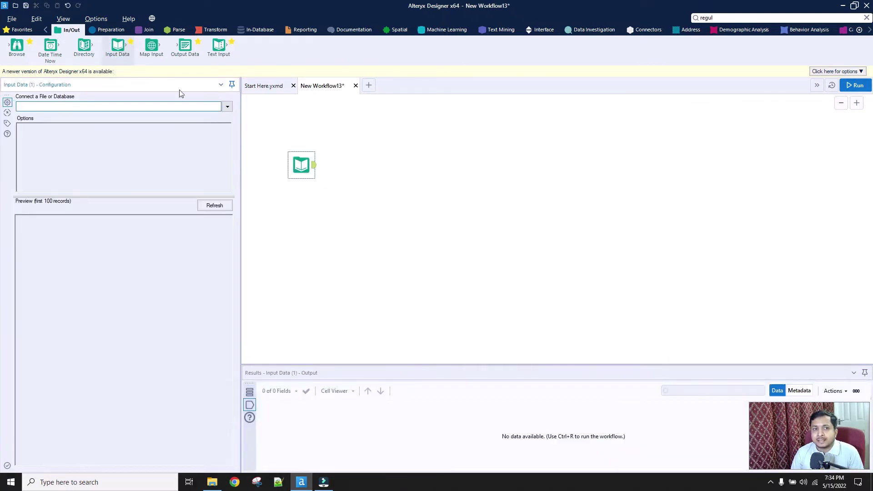
Connect the Input Data tool to the file Sales Data Sheet.xlsx in the Alteryx Files folder.
{"action": "left_click", "coordinate": [210, 106]}
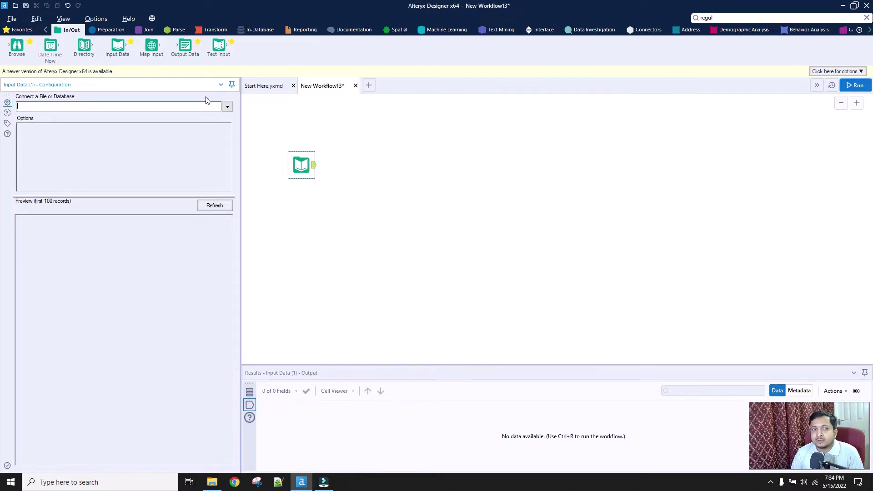
{"action": "left_click", "coordinate": [228, 106]}
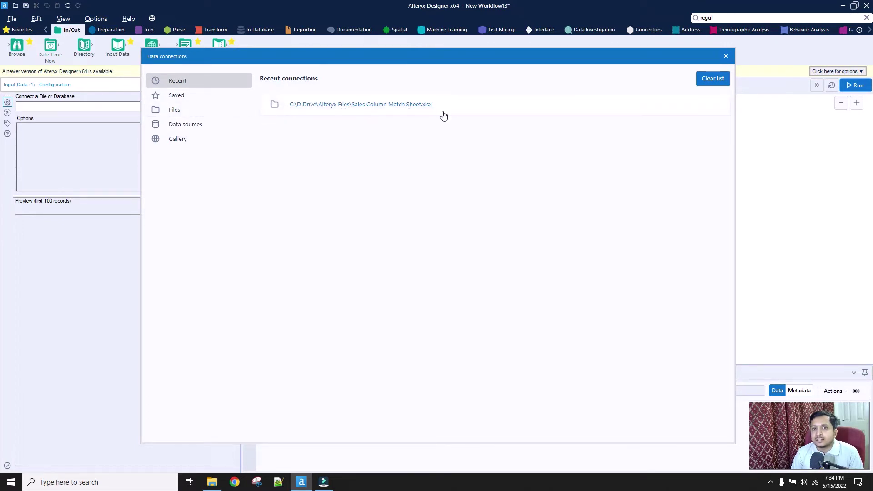
{"action": "left_click", "coordinate": [184, 109]}
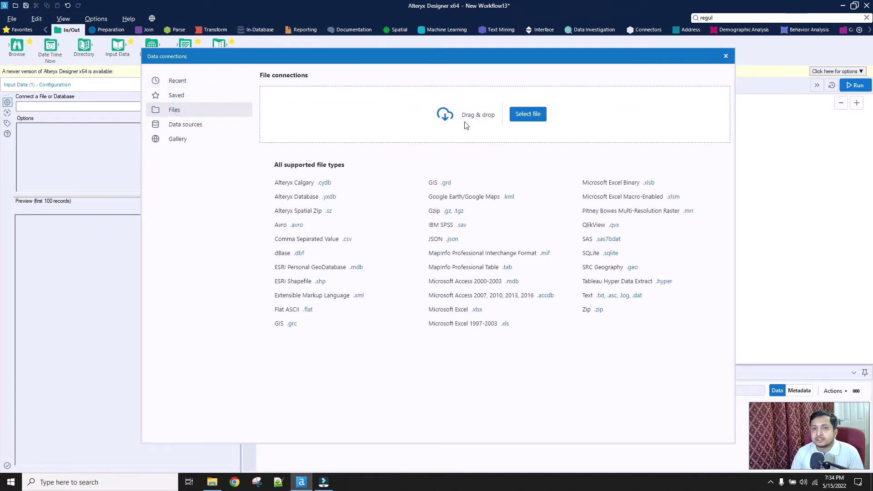
{"action": "left_click", "coordinate": [530, 114]}
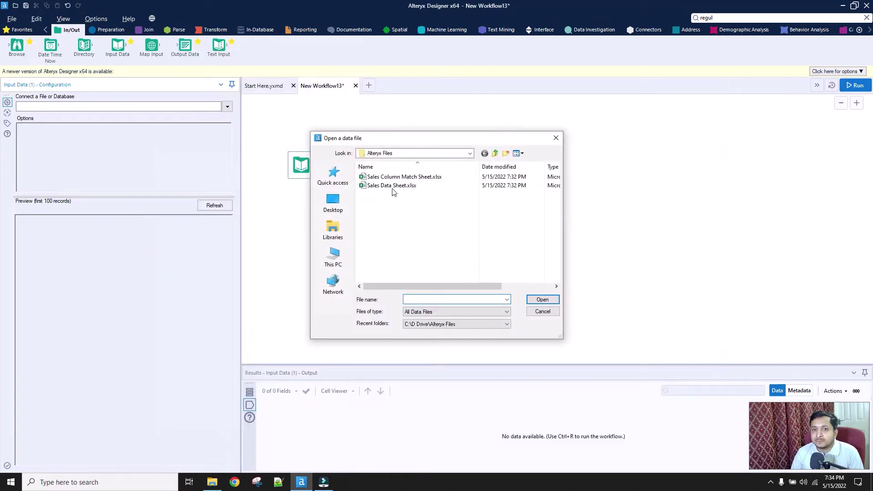
{"action": "left_click", "coordinate": [393, 190]}
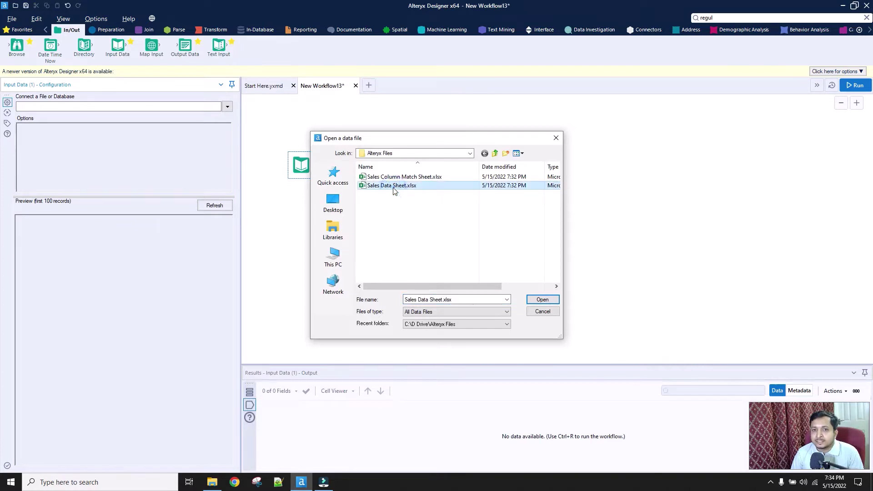
{"action": "left_click", "coordinate": [554, 302]}
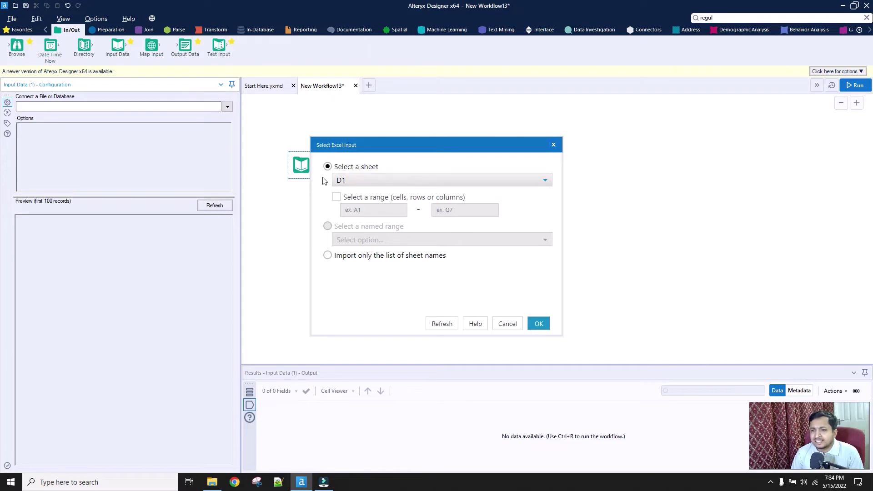
Check the available sheets in the workbook, and import only the list of sheet names.
{"action": "left_click", "coordinate": [399, 176]}
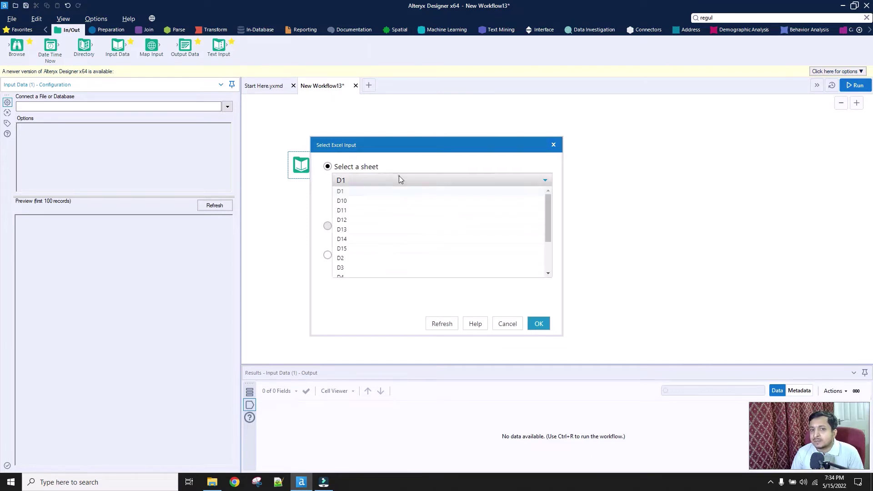
{"action": "scroll", "coordinate": [387, 246], "scroll_direction": "down", "scroll_amount": 3}
{"action": "scroll", "coordinate": [388, 248], "scroll_direction": "up", "scroll_amount": 3}
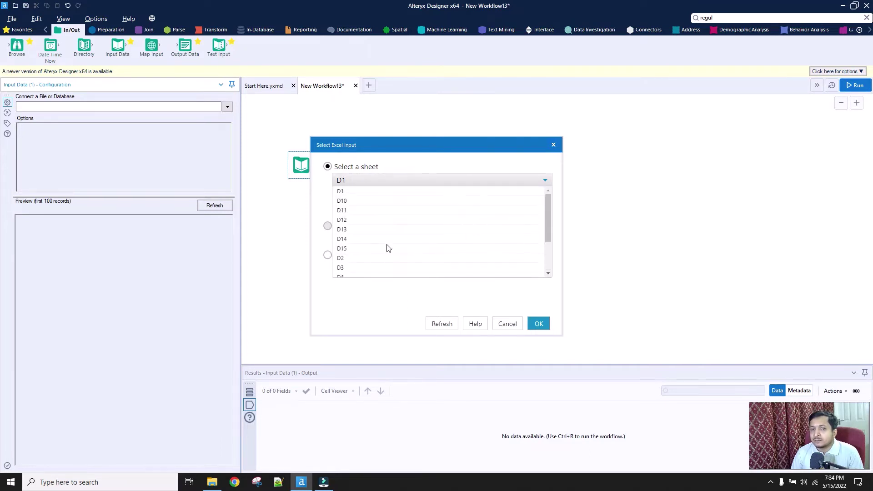
{"action": "left_click", "coordinate": [404, 321]}
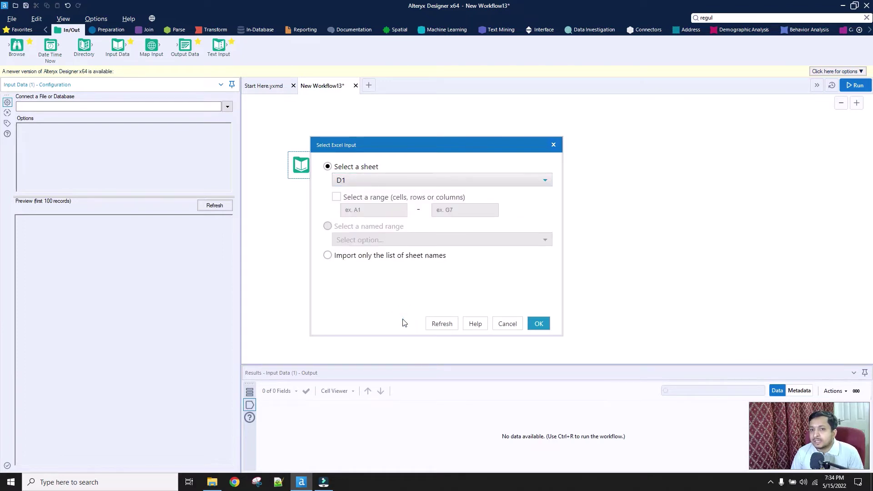
{"action": "left_click", "coordinate": [327, 255]}
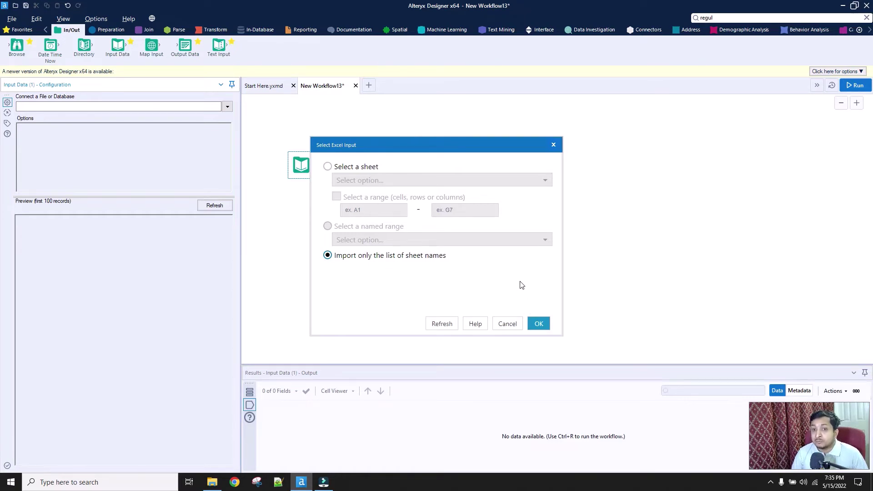
{"action": "left_click", "coordinate": [544, 325]}
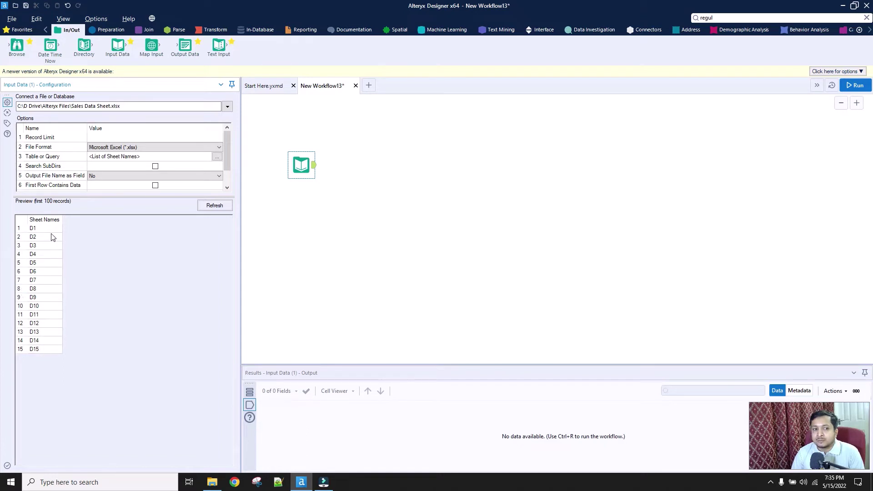
{"action": "left_click", "coordinate": [427, 220]}
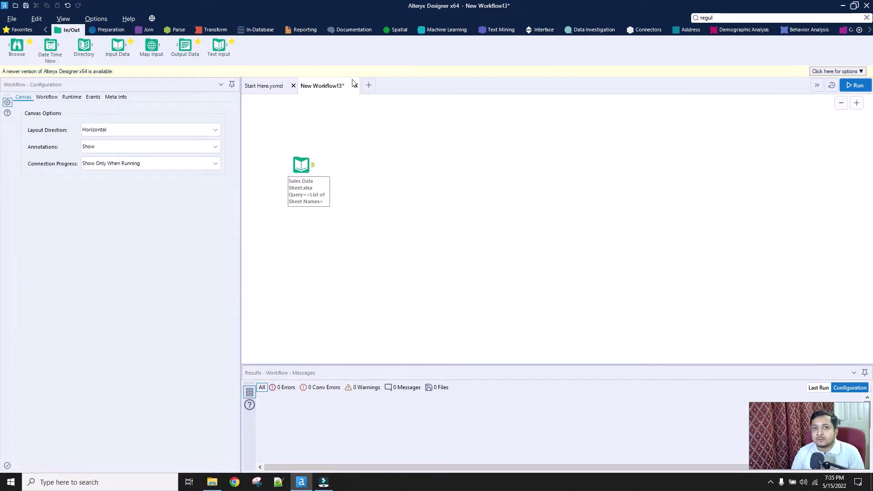
Create another new workflow and set its type to Batch Macro.
{"action": "left_click", "coordinate": [374, 86]}
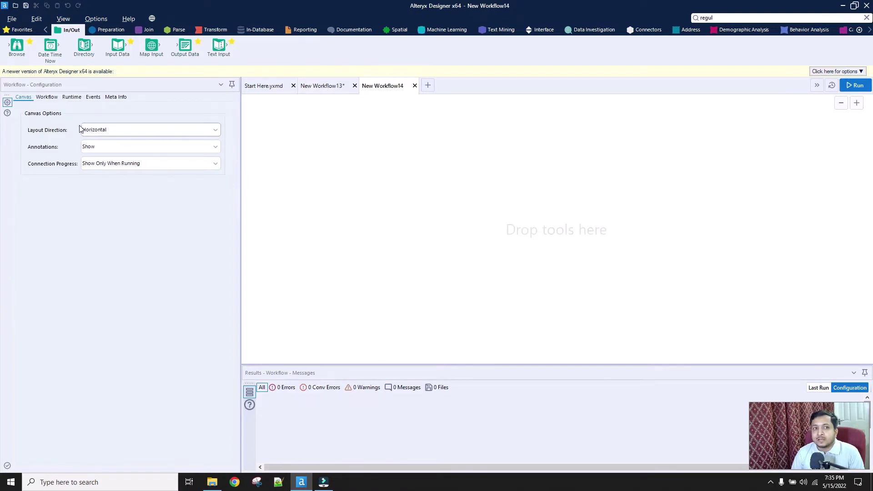
{"action": "left_click", "coordinate": [47, 98]}
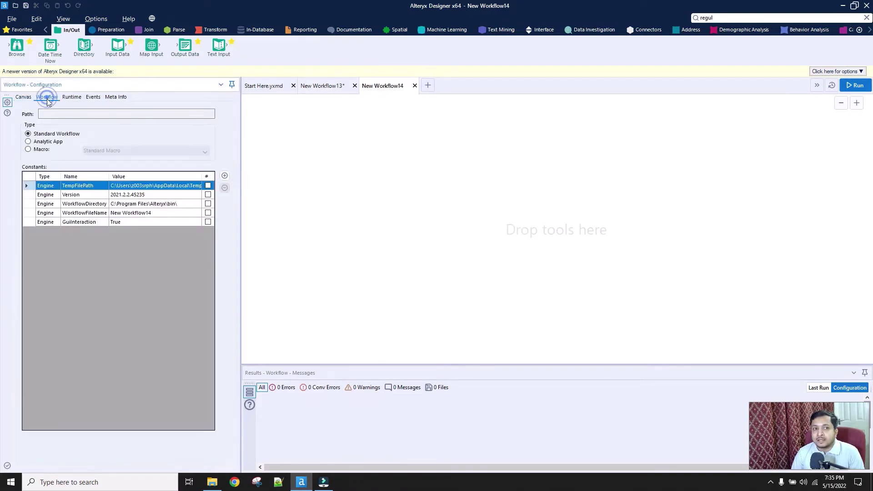
{"action": "left_click", "coordinate": [28, 150]}
{"action": "left_click", "coordinate": [143, 151]}
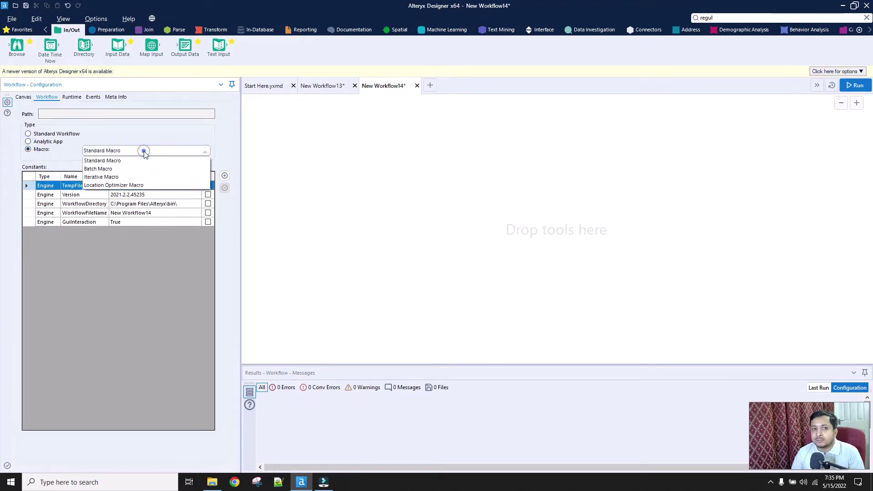
{"action": "left_click", "coordinate": [117, 169]}
{"action": "left_click", "coordinate": [368, 183]}
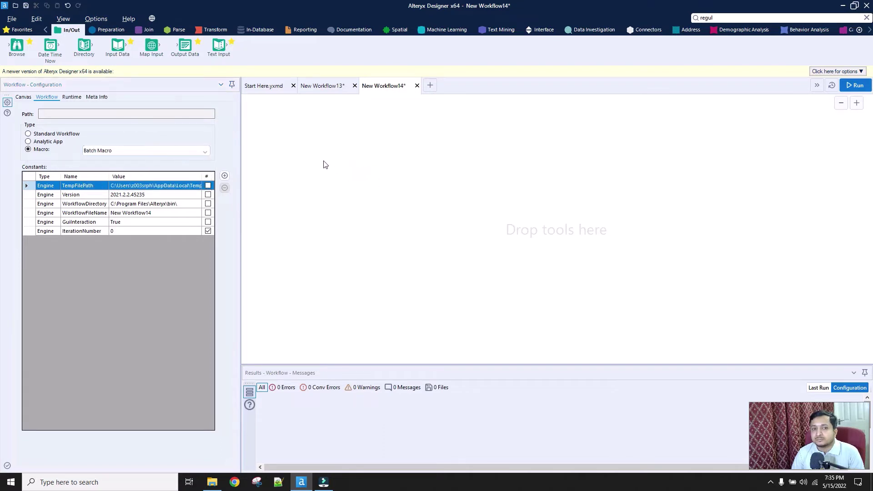
Add an Input Data tool to the batch macro canvas and connect it to sheet D1 of Sales Data Sheet.xlsx.
{"action": "left_click_drag", "start_coordinate": [118, 45], "coordinate": [313, 171]}
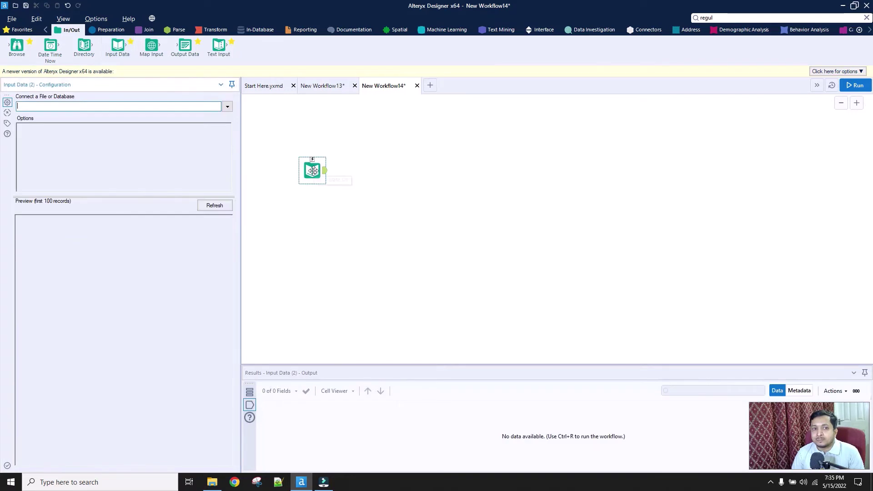
{"action": "left_click", "coordinate": [227, 108]}
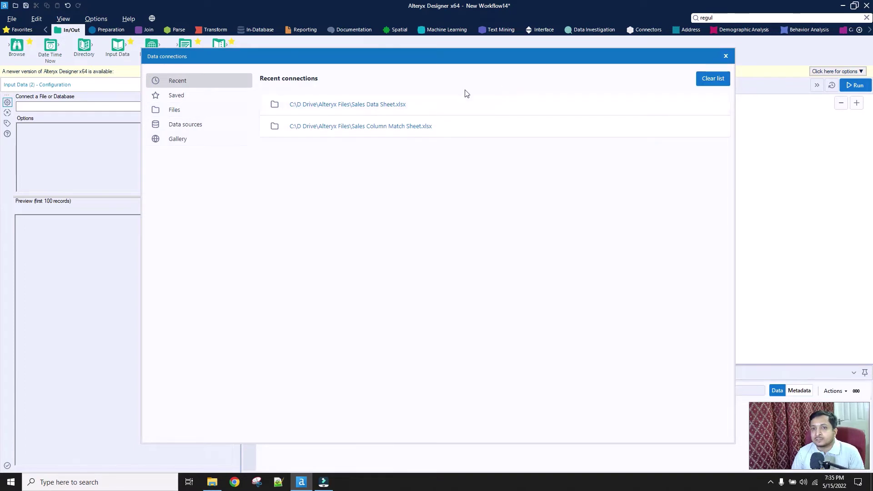
{"action": "left_click", "coordinate": [347, 105]}
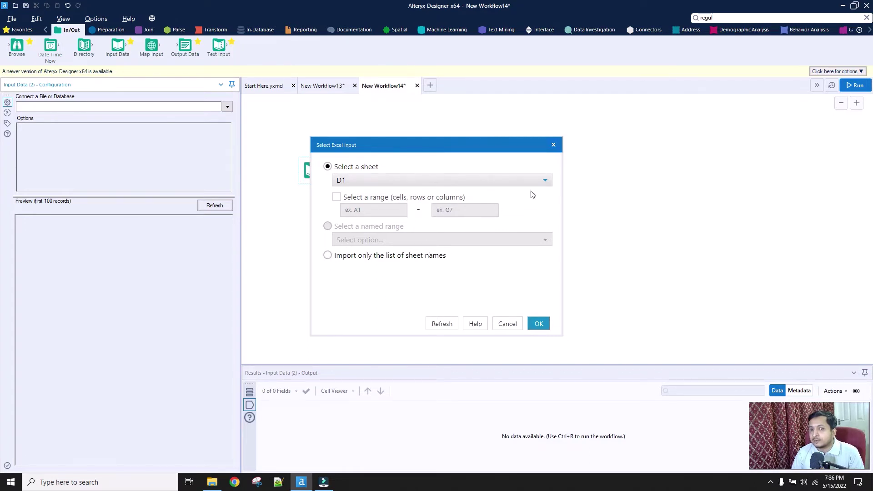
{"action": "left_click", "coordinate": [541, 324]}
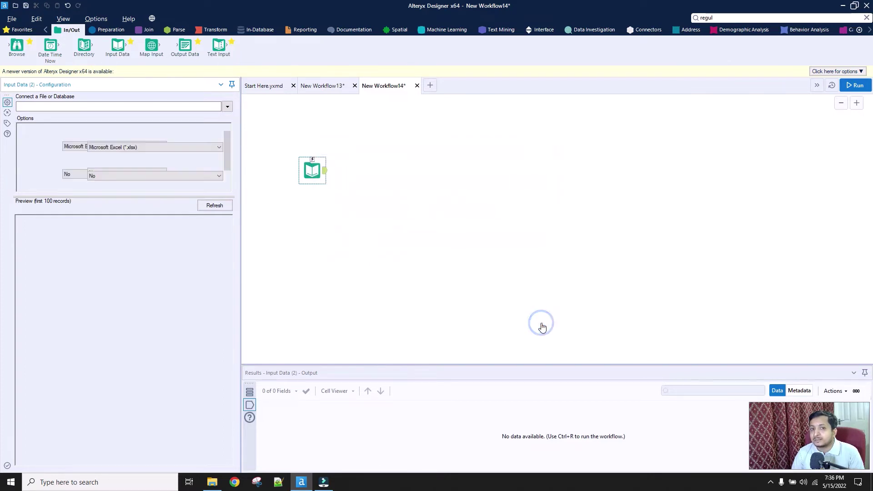
{"action": "left_click_drag", "start_coordinate": [312, 166], "coordinate": [317, 194]}
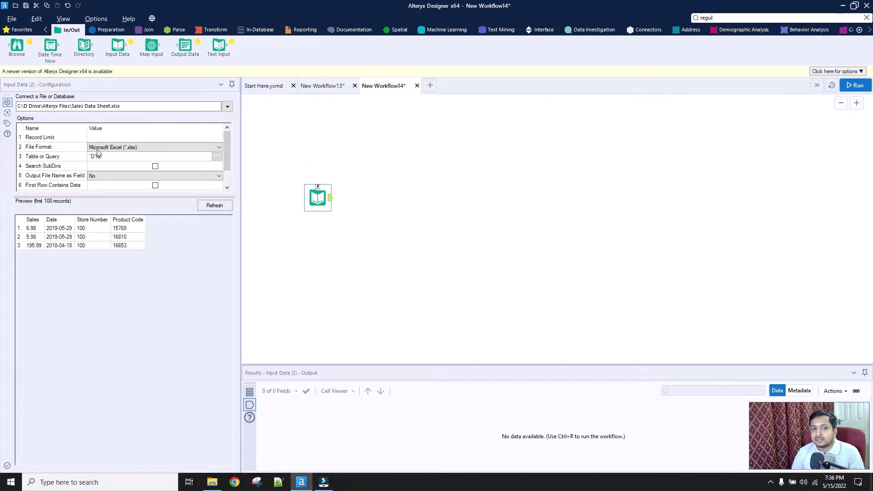
{"action": "left_click", "coordinate": [132, 107]}
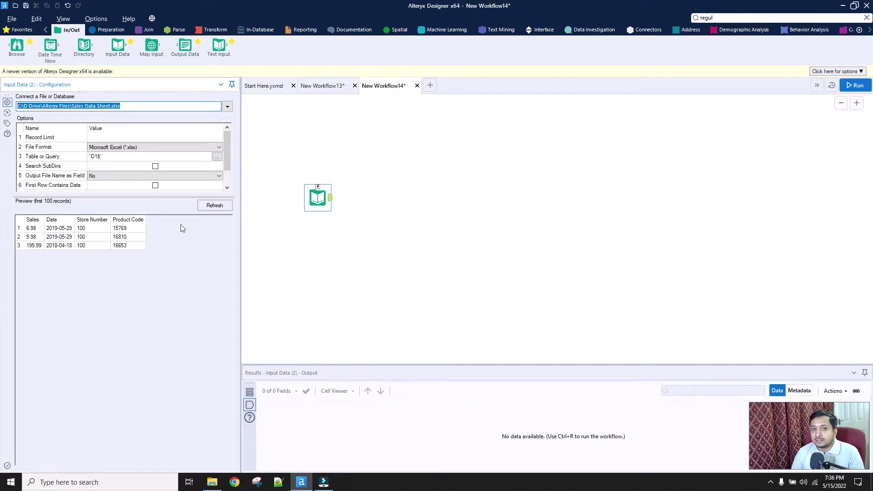
{"action": "left_click", "coordinate": [402, 135]}
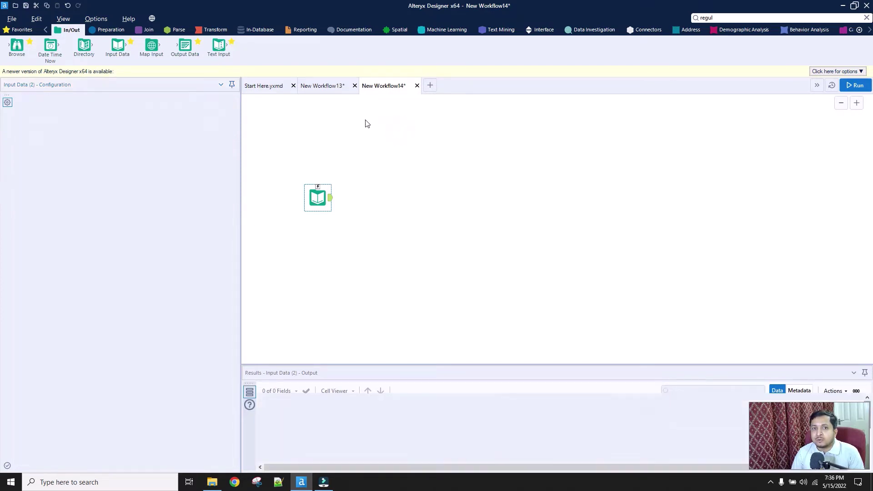
Add a Control Parameter tool above the Input Data tool and label it Sheet Name.
{"action": "left_click", "coordinate": [535, 29]}
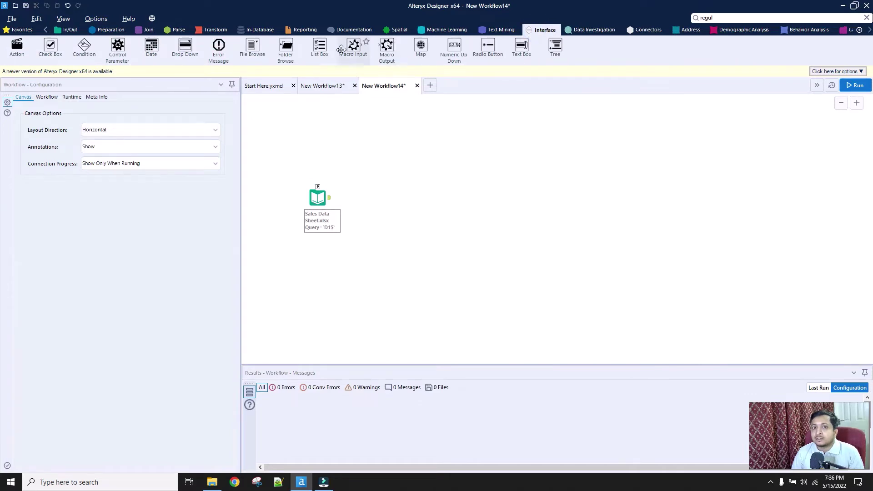
{"action": "left_click_drag", "start_coordinate": [116, 45], "coordinate": [395, 144]}
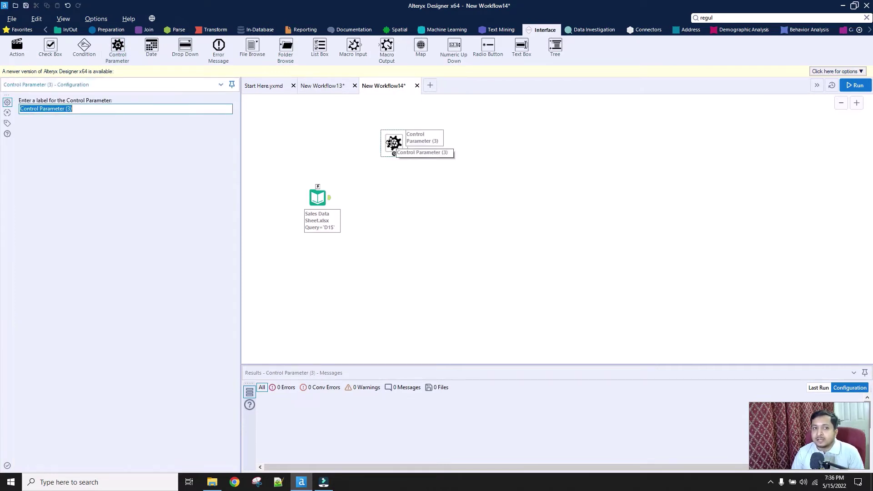
{"action": "type", "text": "Sheet Name"}
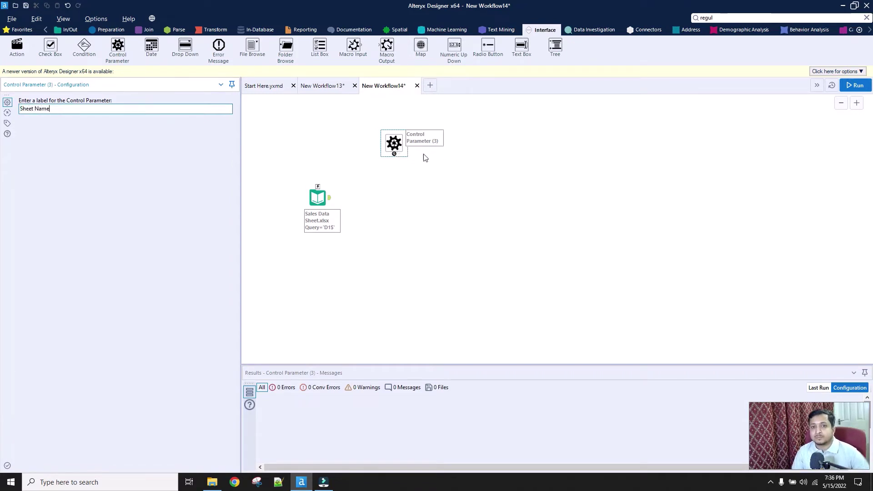
{"action": "left_click", "coordinate": [464, 159]}
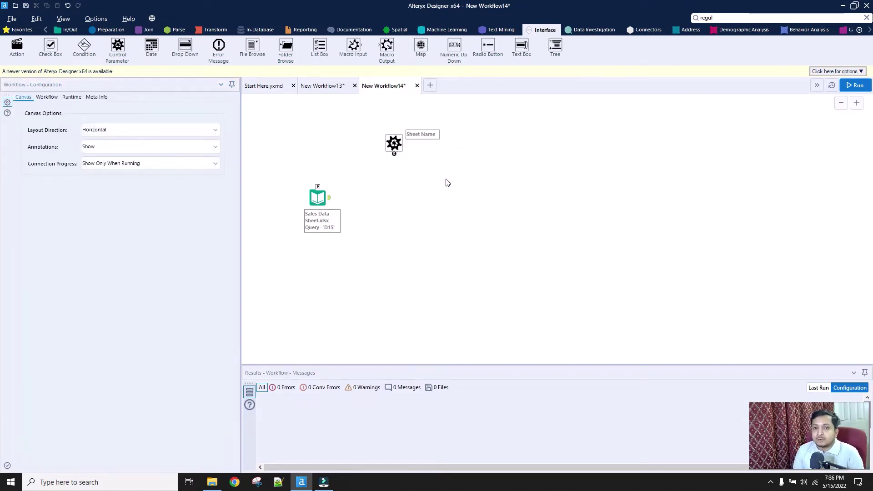
Add an Action tool that links the Sheet Name control parameter to the Sales Data Sheet.xlsx input.
{"action": "left_click", "coordinate": [332, 86]}
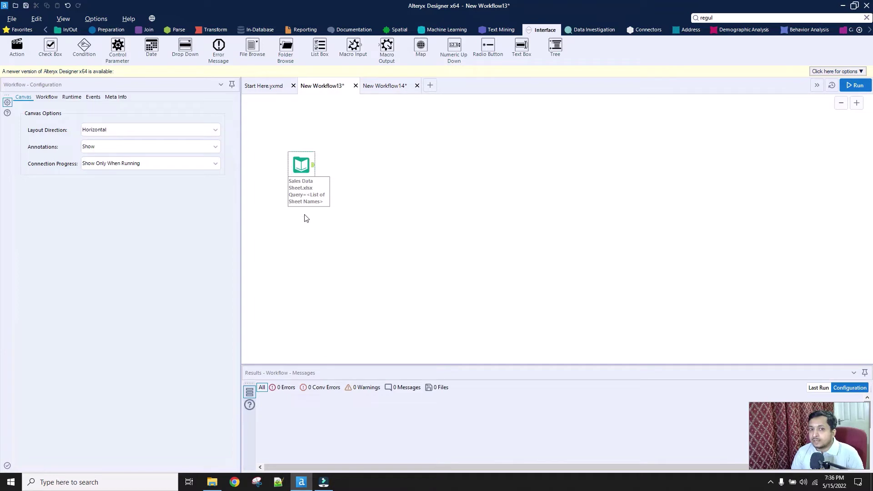
{"action": "left_click", "coordinate": [396, 87]}
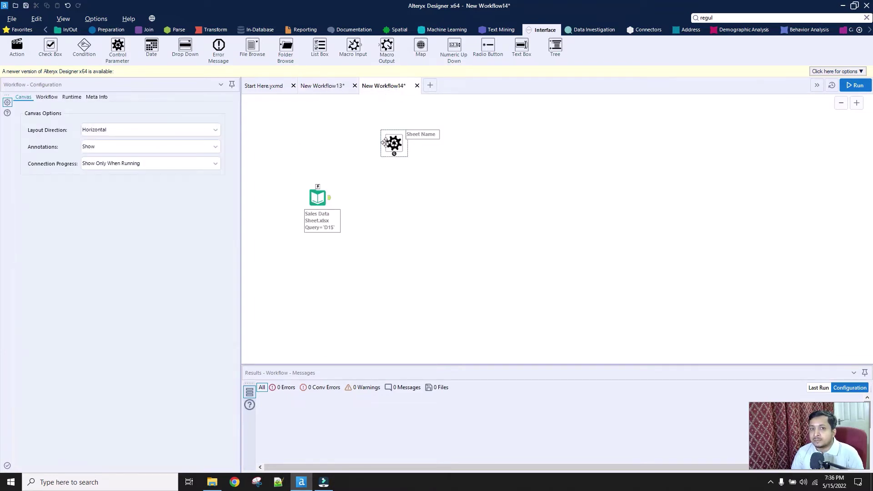
{"action": "left_click", "coordinate": [317, 199]}
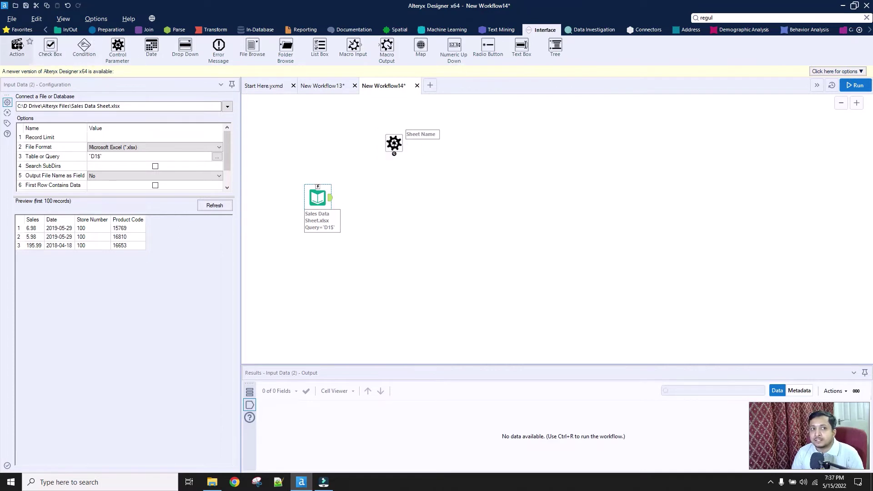
{"action": "left_click_drag", "start_coordinate": [17, 45], "coordinate": [348, 166]}
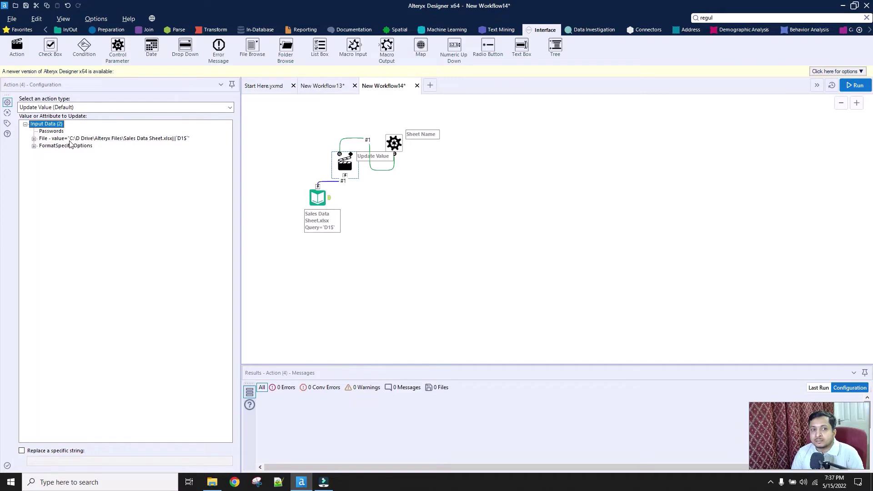
Configure the action to update the input's File value, replacing only the specific string D1.
{"action": "left_click", "coordinate": [34, 139]}
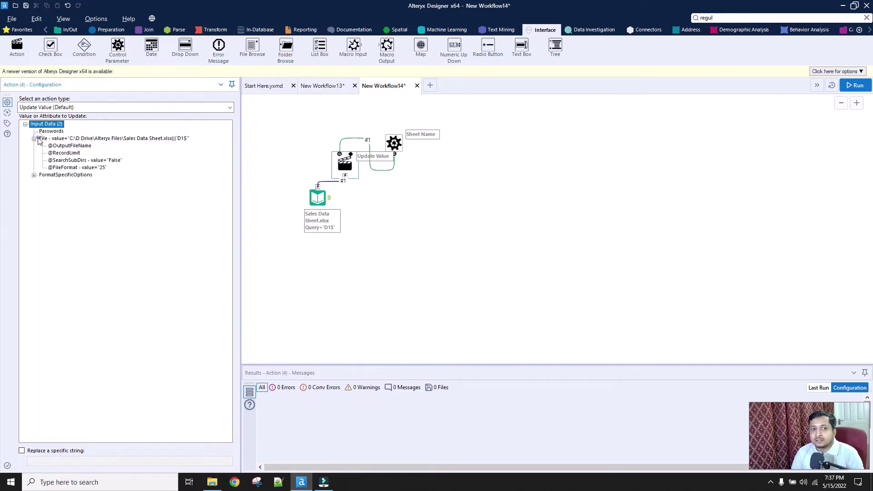
{"action": "left_click", "coordinate": [135, 140]}
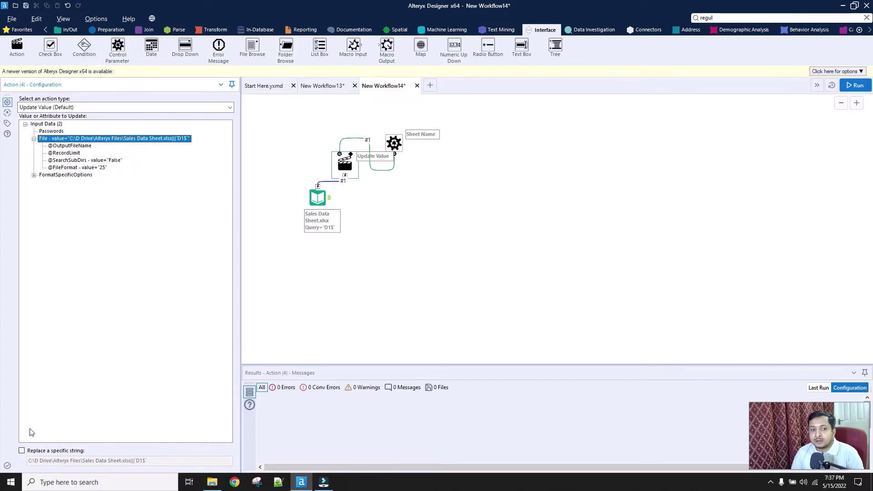
{"action": "left_click", "coordinate": [21, 452]}
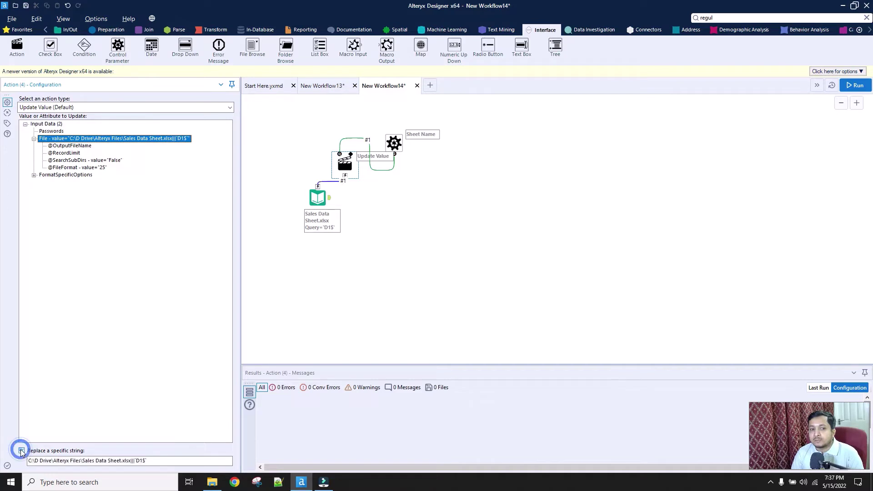
{"action": "left_click", "coordinate": [149, 461]}
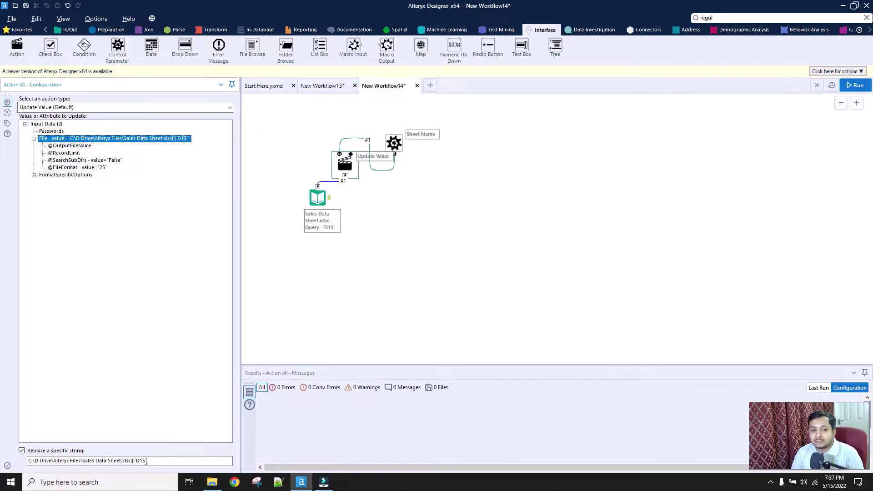
{"action": "left_click_drag", "start_coordinate": [157, 461], "coordinate": [13, 458]}
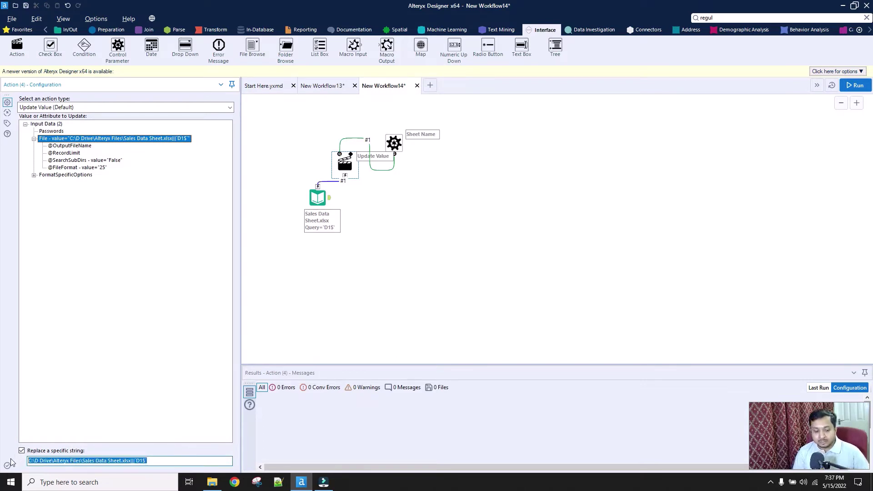
{"action": "type", "text": "D1"}
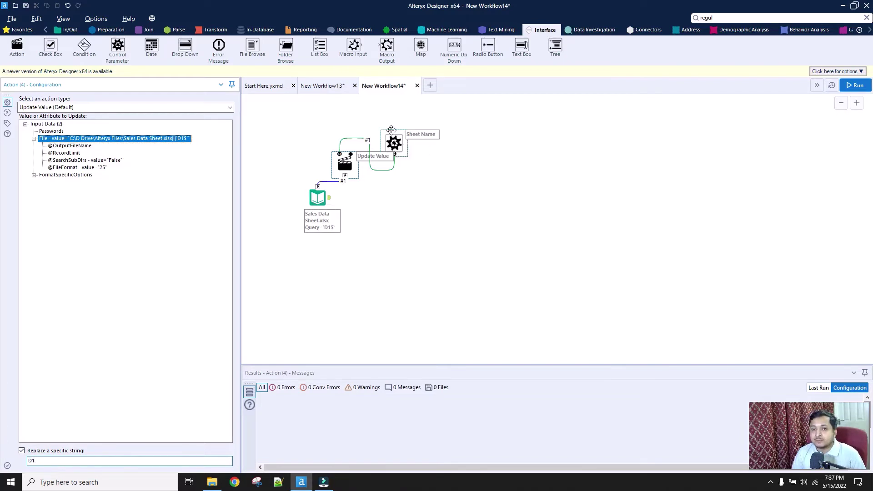
{"action": "left_click", "coordinate": [404, 253]}
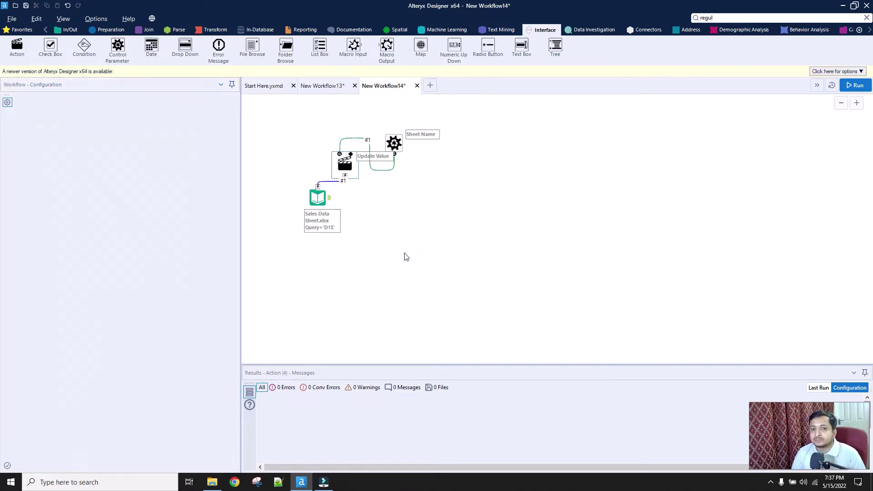
Add a second Input Data tool below the first and connect it to Sheet1 of Sales Column Match Sheet.xlsx.
{"action": "left_click", "coordinate": [318, 197]}
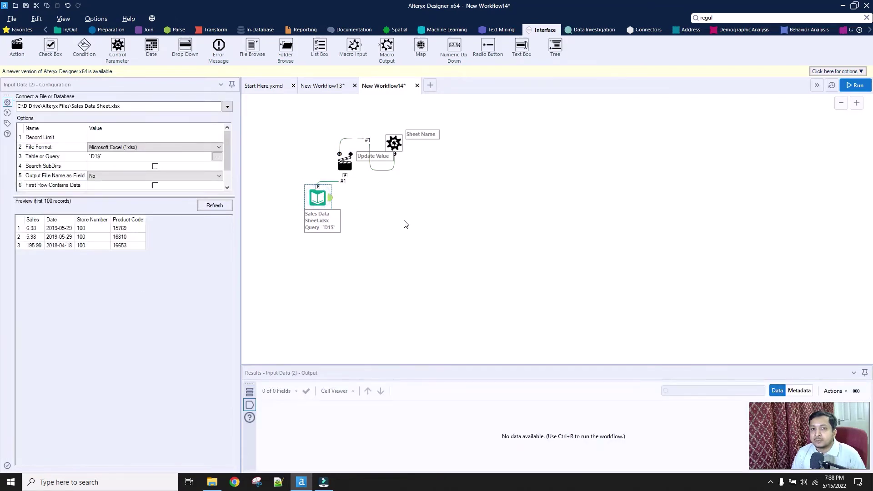
{"action": "left_click", "coordinate": [71, 30]}
{"action": "left_click_drag", "start_coordinate": [117, 46], "coordinate": [317, 286]}
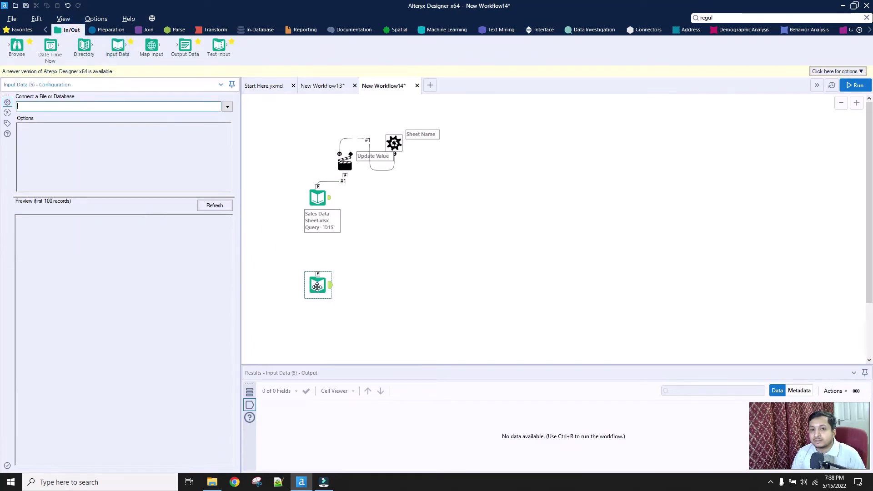
{"action": "left_click", "coordinate": [227, 106]}
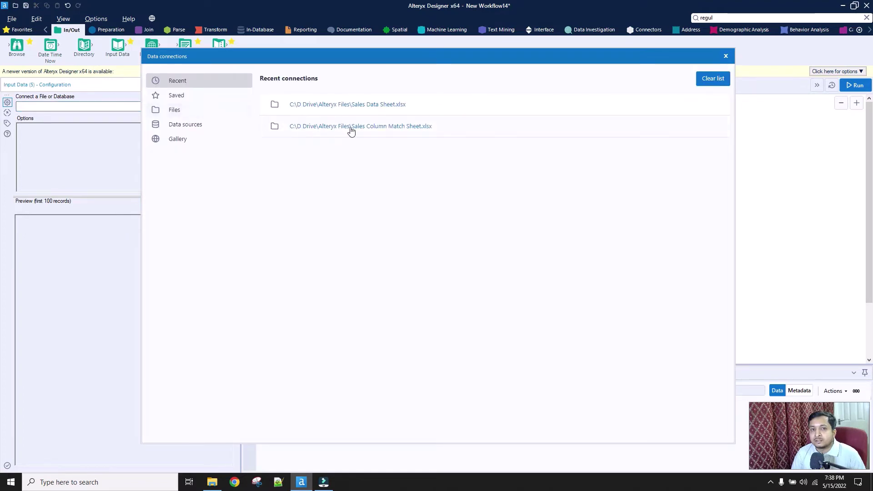
{"action": "left_click", "coordinate": [410, 127]}
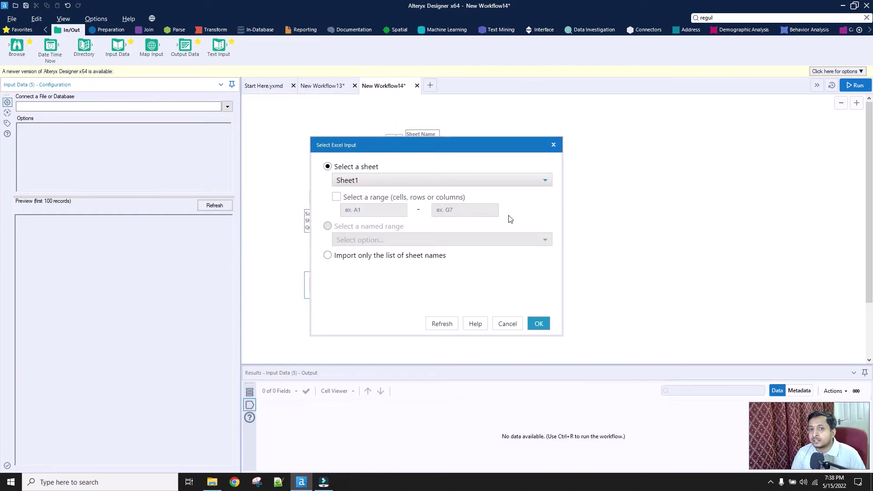
{"action": "left_click", "coordinate": [539, 325]}
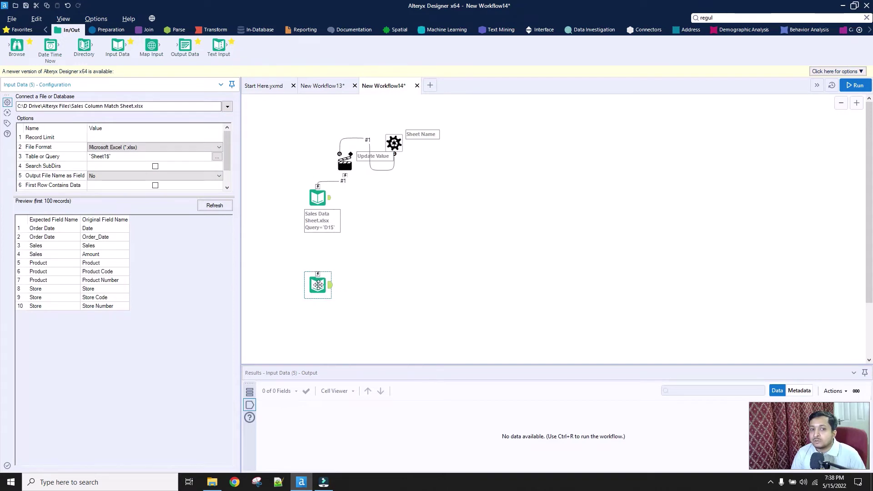
{"action": "left_click_drag", "start_coordinate": [325, 286], "coordinate": [323, 289]}
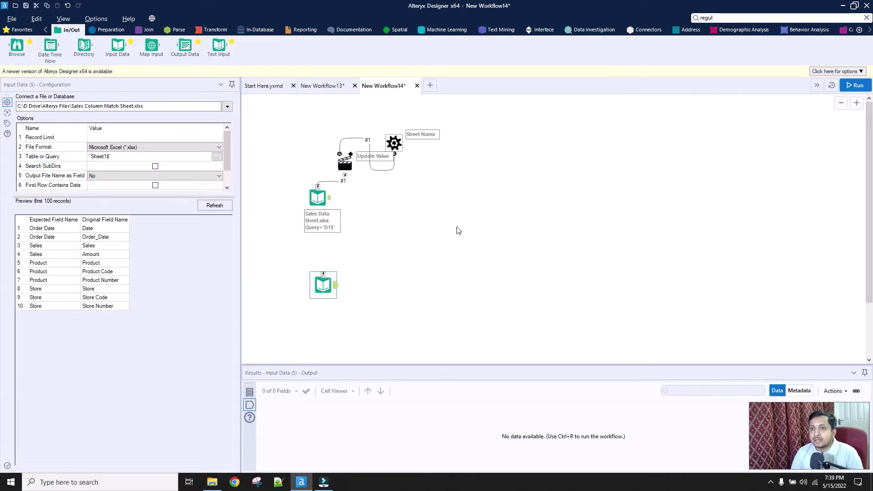
Try to find the Dynamic Rename tool by searching for dynamic rename, rename and dynamic, and clear the search.
{"action": "left_click", "coordinate": [728, 17]}
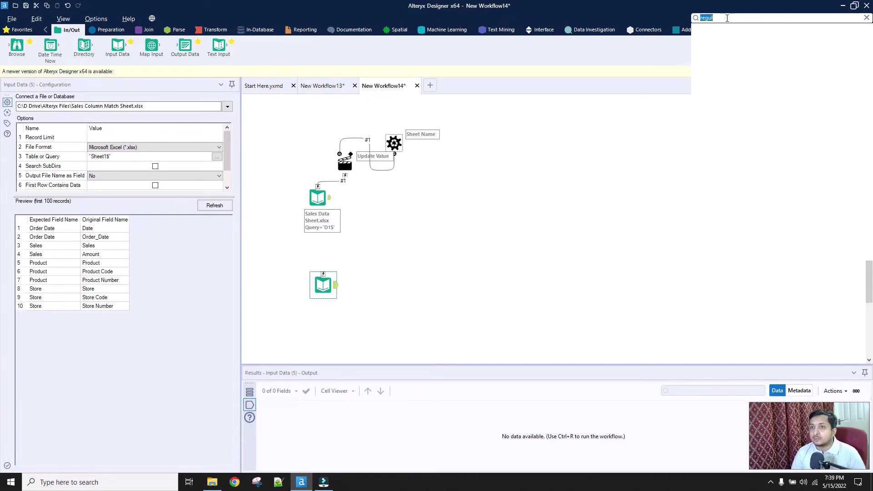
{"action": "type", "text": "dy"}
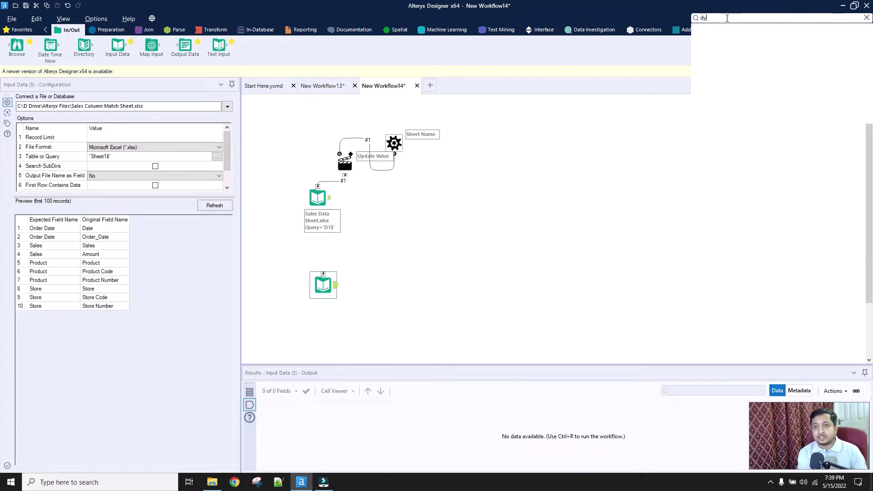
{"action": "type", "text": "namic rename"}
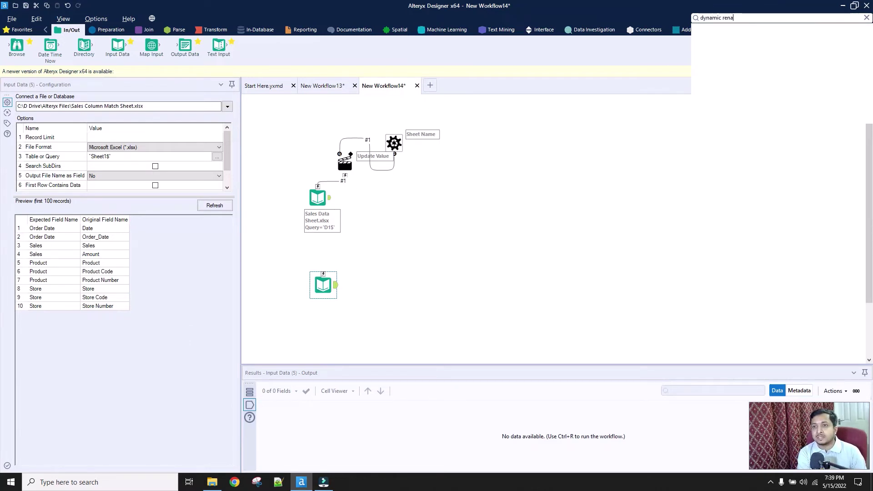
{"action": "left_click", "coordinate": [777, 17]}
{"action": "left_click", "coordinate": [776, 17]}
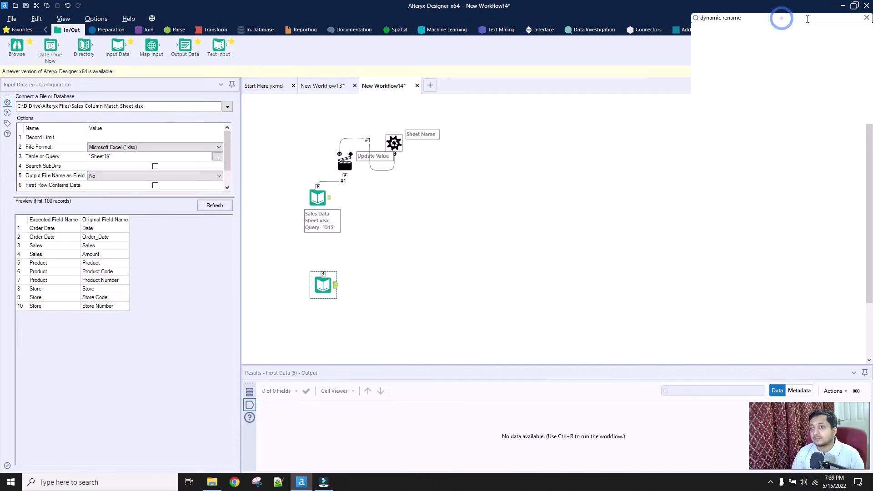
{"action": "left_click", "coordinate": [866, 18]}
{"action": "type", "text": "dynami"}
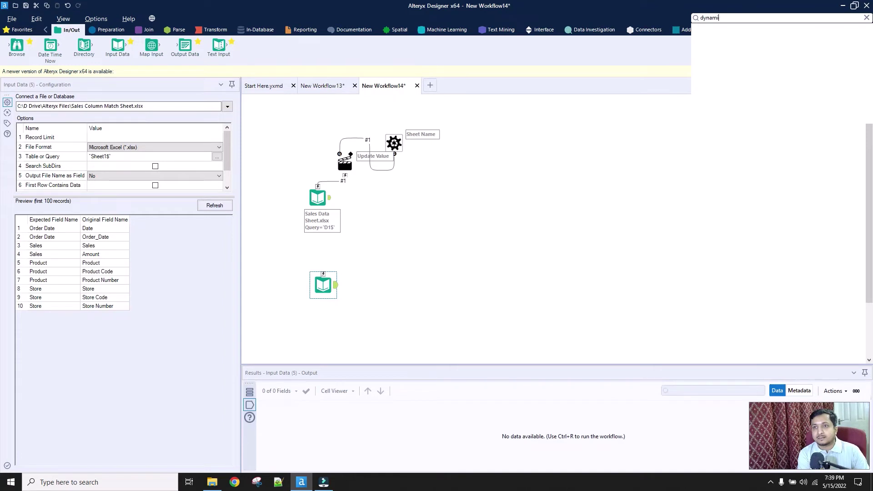
{"action": "key", "text": "ctrl+a"}
{"action": "key", "text": "BackSpace"}
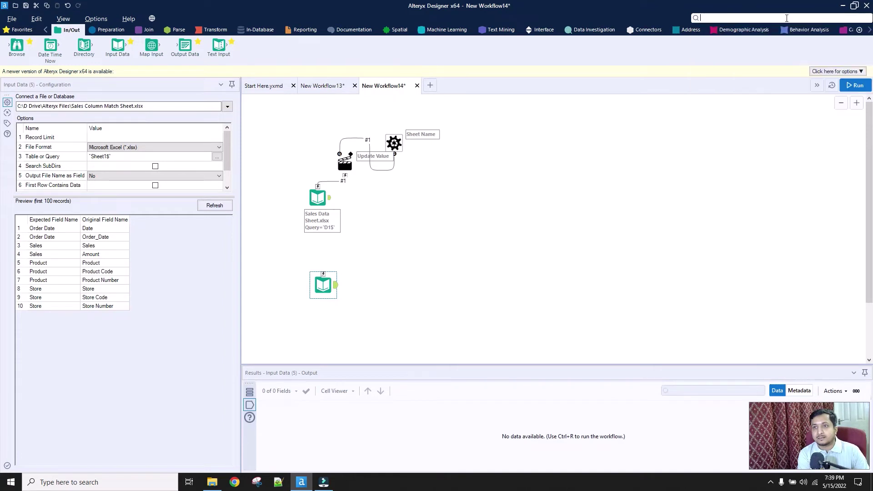
{"action": "type", "text": "renam"}
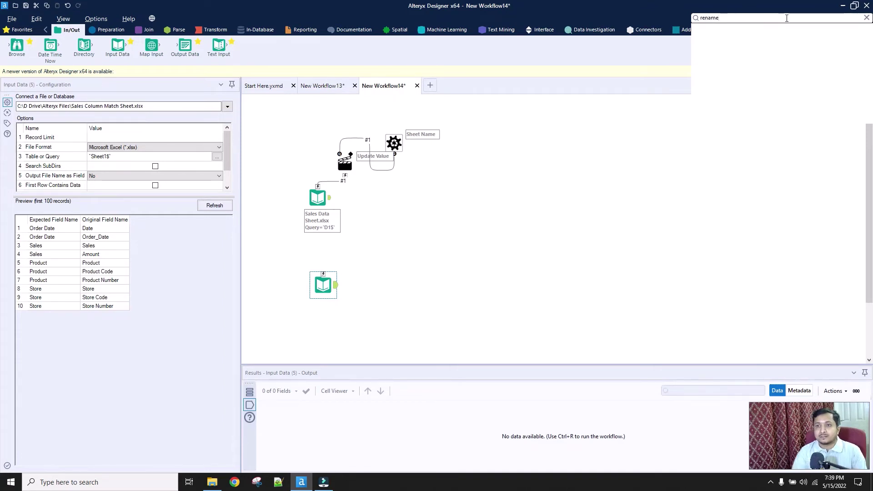
{"action": "type", "text": "e"}
{"action": "left_click", "coordinate": [642, 131]}
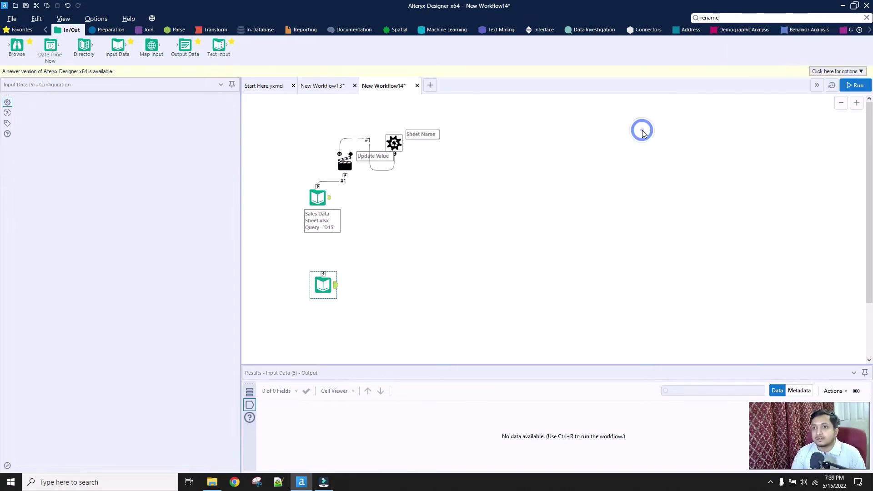
{"action": "left_click", "coordinate": [734, 20]}
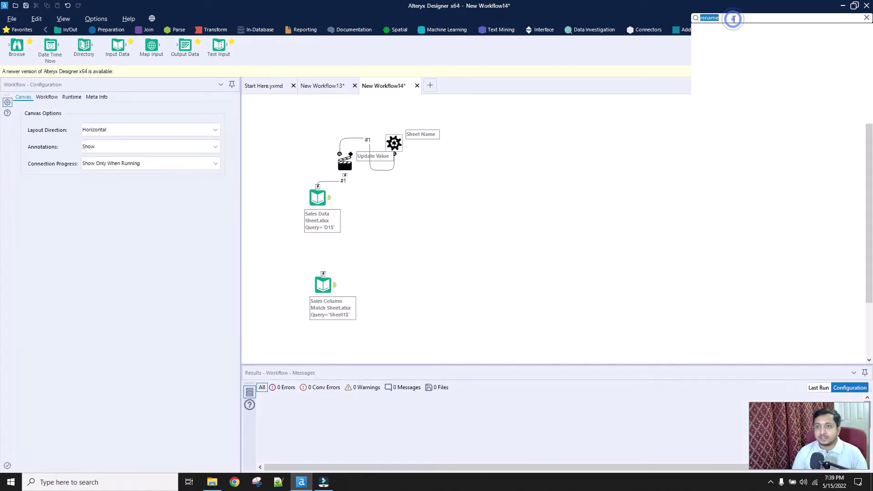
{"action": "type", "text": "dy"}
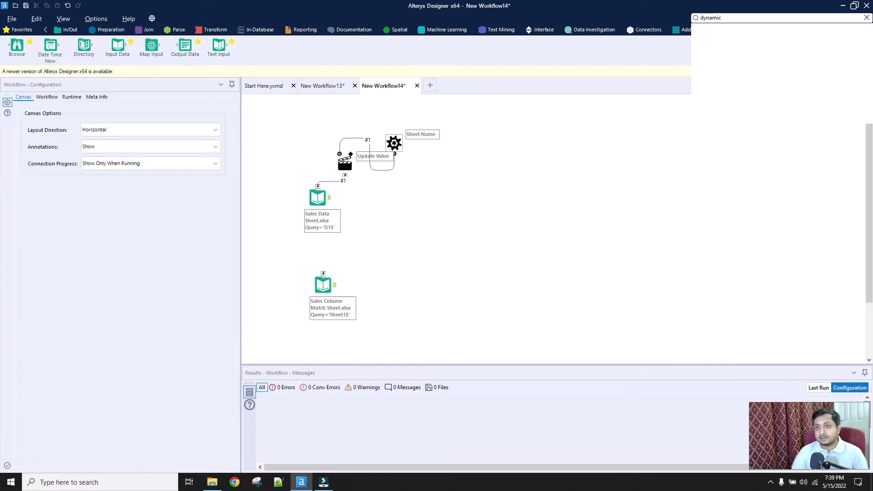
{"action": "left_click_drag", "start_coordinate": [697, 19], "coordinate": [725, 19]}
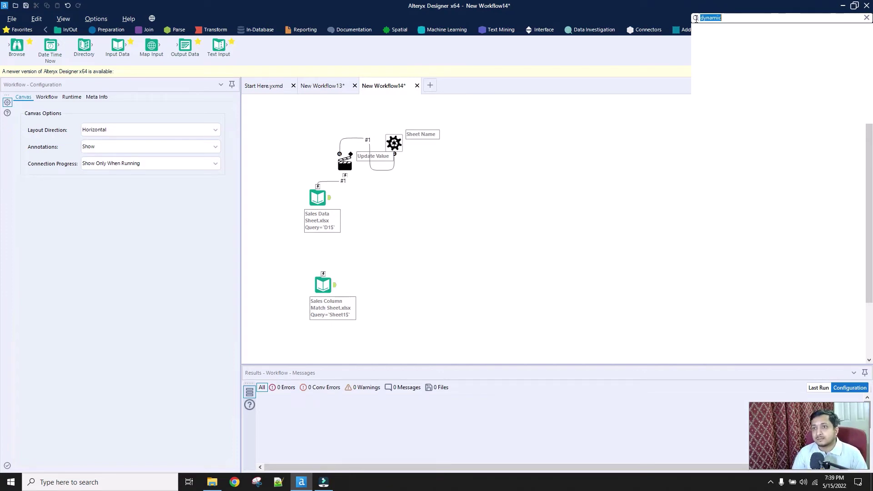
{"action": "double_click", "coordinate": [761, 18]}
{"action": "left_click", "coordinate": [761, 18]}
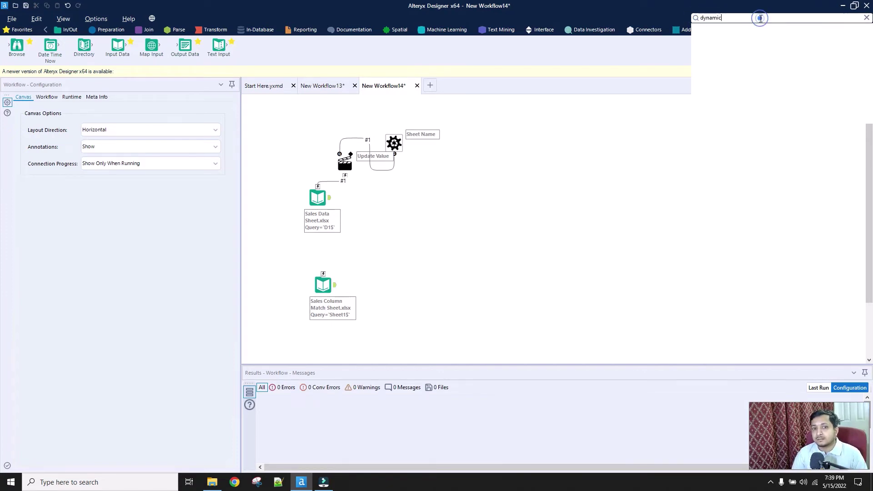
{"action": "left_click", "coordinate": [867, 18]}
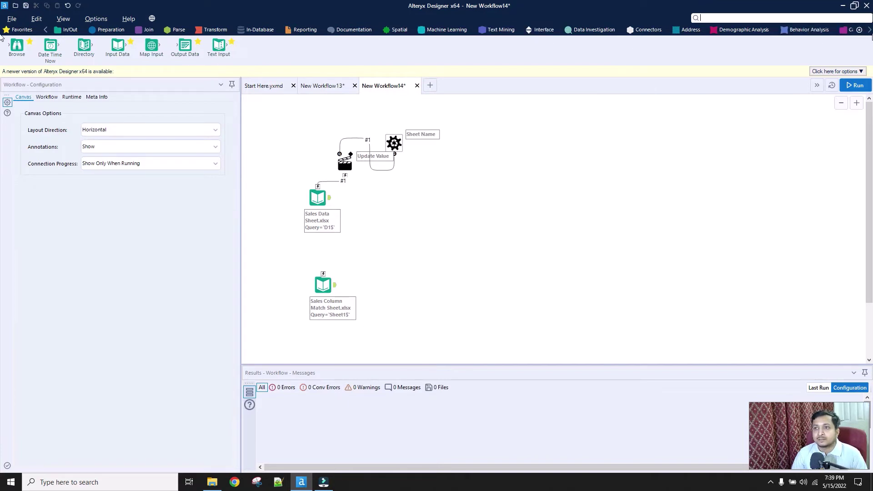
Add a Dynamic Rename tool, connecting Sales Data Sheet.xlsx to its left input and Sales Column Match Sheet.xlsx to its right input.
{"action": "left_click", "coordinate": [869, 30]}
{"action": "left_click", "coordinate": [869, 30]}
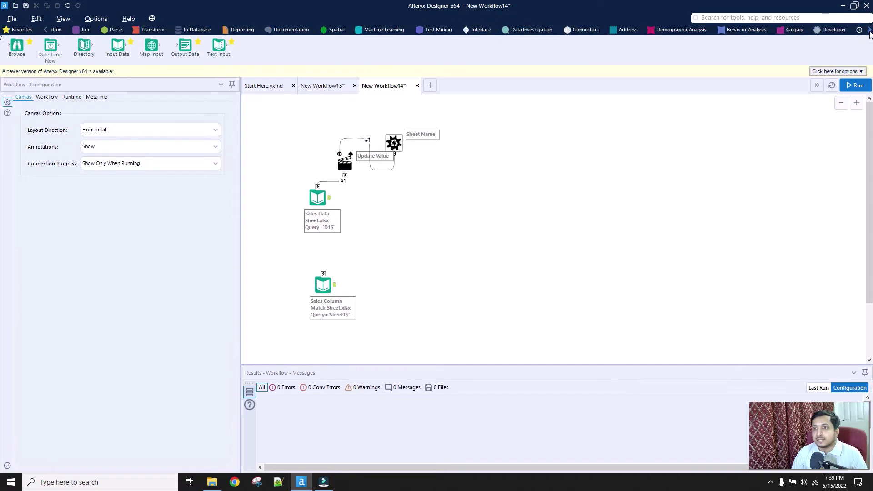
{"action": "left_click", "coordinate": [869, 30]}
{"action": "left_click", "coordinate": [869, 30]}
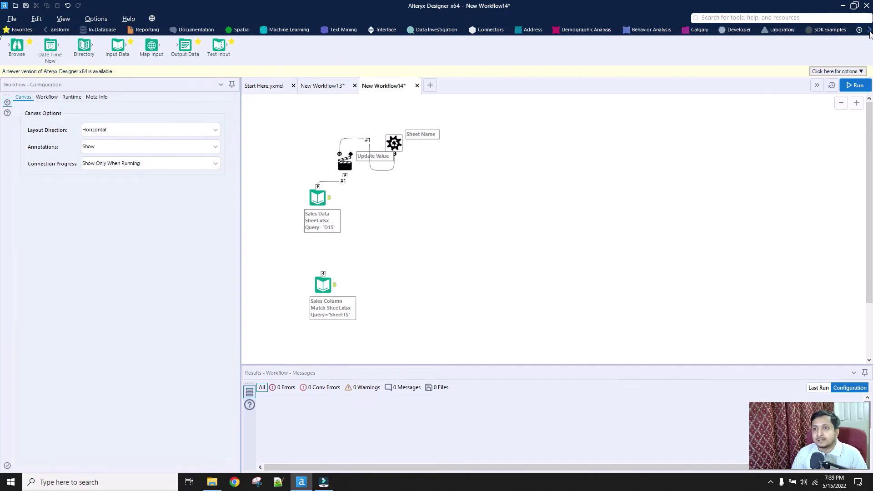
{"action": "left_click", "coordinate": [869, 30]}
{"action": "left_click", "coordinate": [682, 30]}
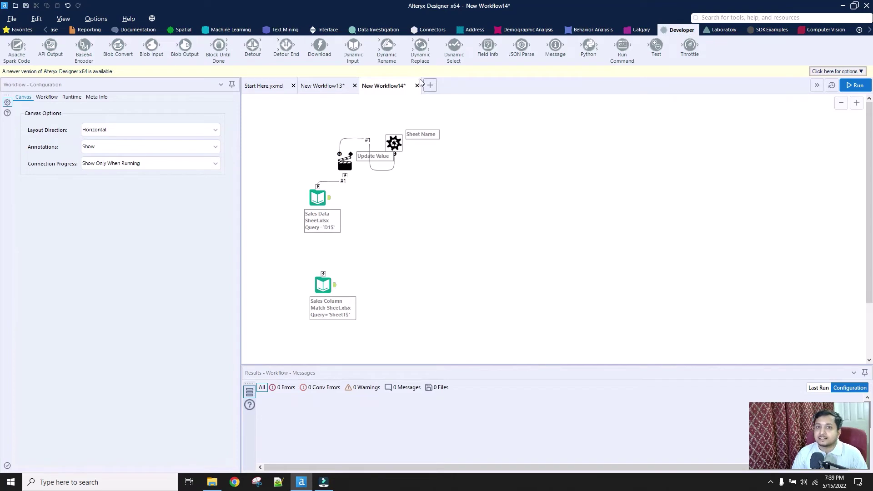
{"action": "left_click_drag", "start_coordinate": [387, 45], "coordinate": [409, 228]}
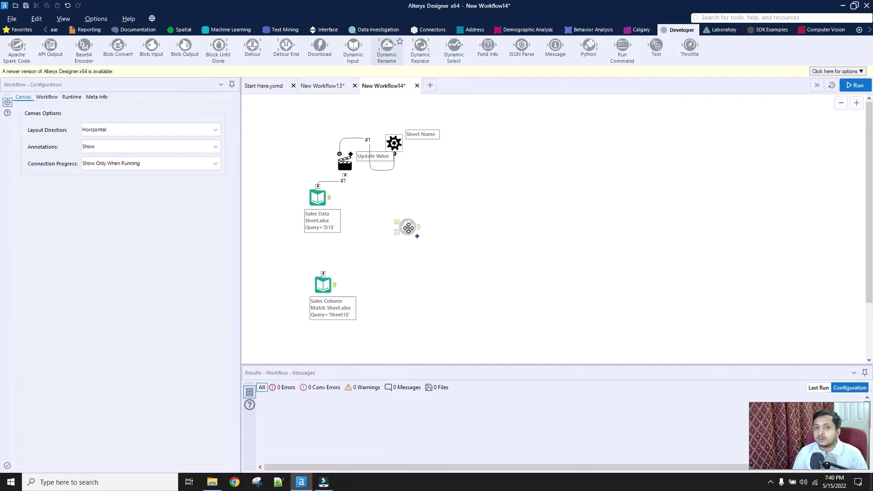
{"action": "left_click_drag", "start_coordinate": [409, 228], "coordinate": [409, 227]}
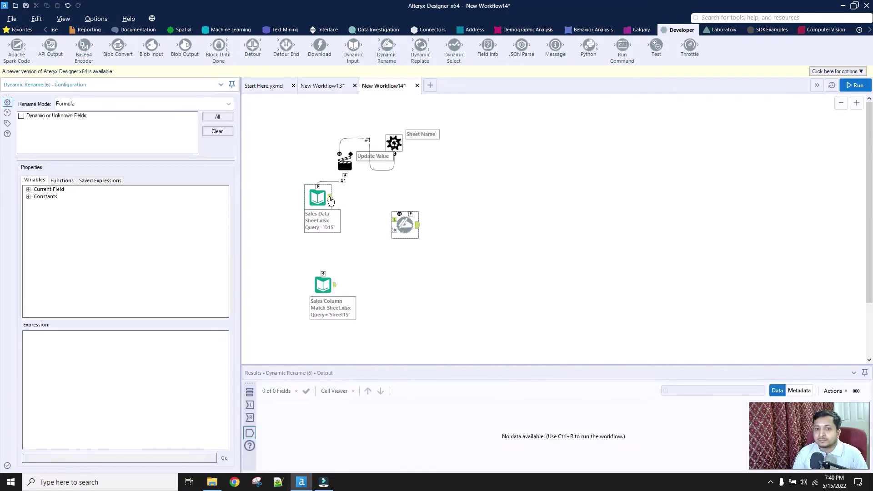
{"action": "left_click_drag", "start_coordinate": [330, 201], "coordinate": [394, 219]}
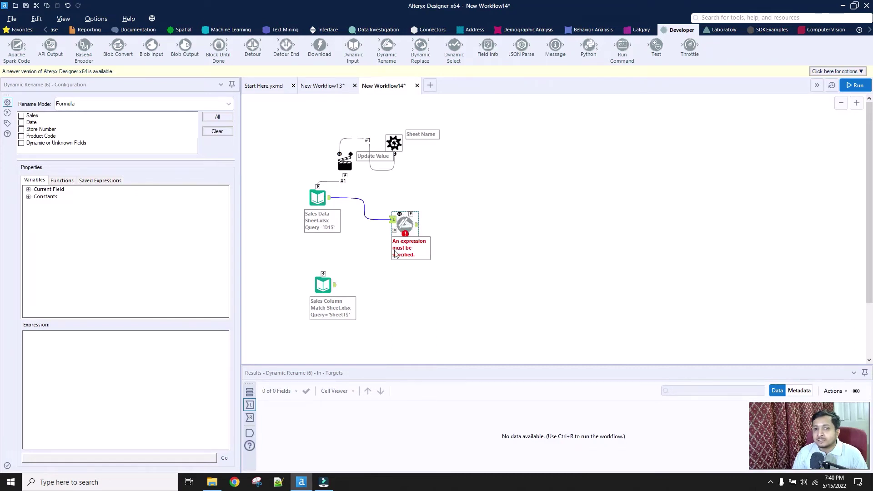
{"action": "left_click_drag", "start_coordinate": [337, 288], "coordinate": [393, 230]}
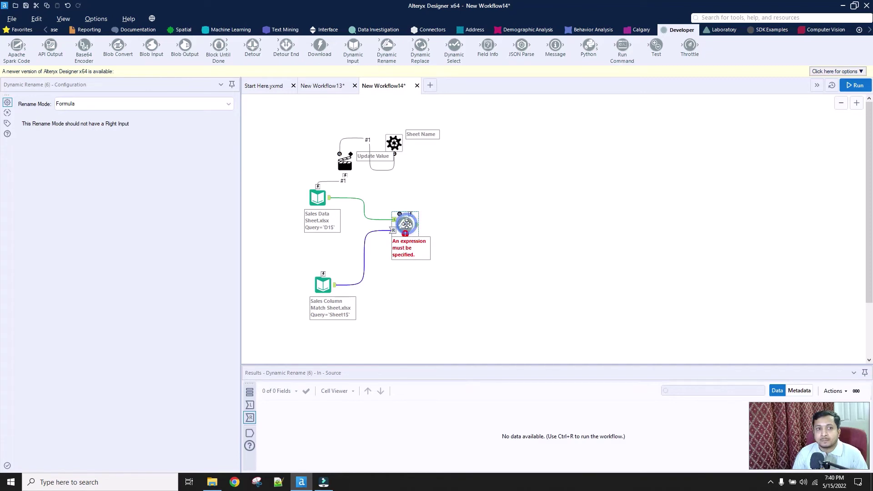
Set Dynamic Rename to Take Field Names from Right Input Rows, with old field names from the Original Field Name column.
{"action": "left_click", "coordinate": [230, 103]}
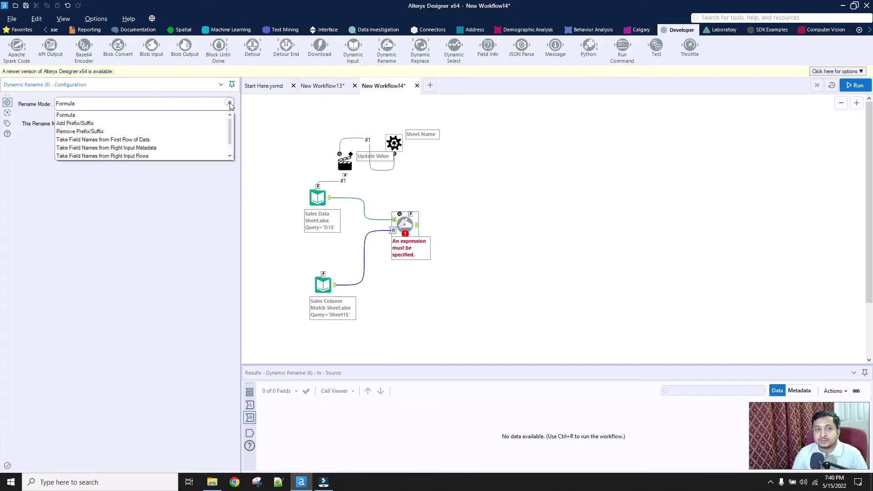
{"action": "left_click", "coordinate": [133, 157]}
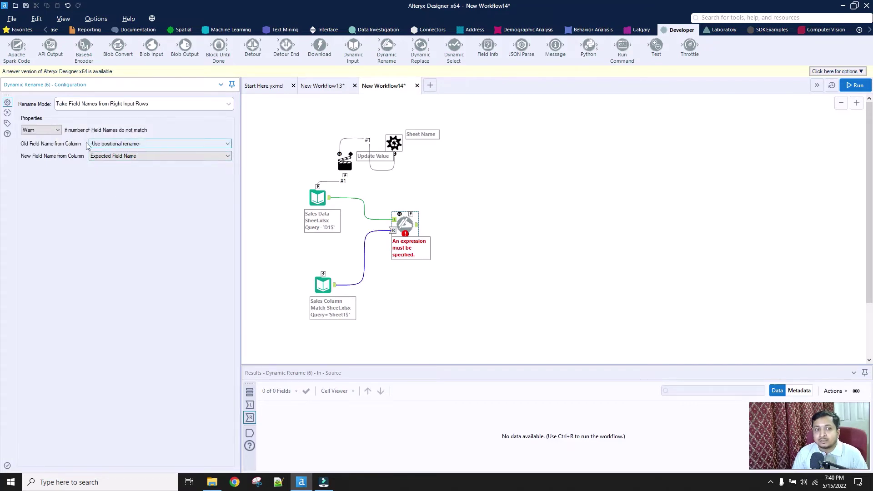
{"action": "left_click", "coordinate": [116, 144]}
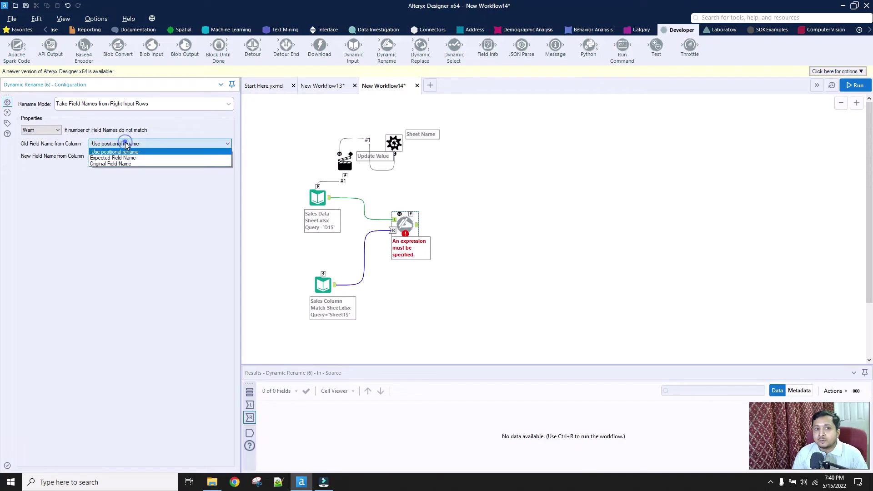
{"action": "left_click", "coordinate": [137, 165]}
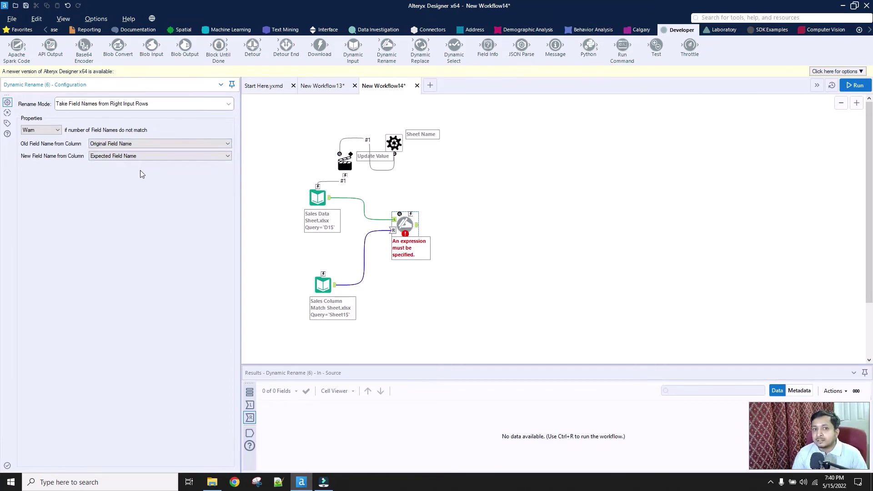
Run the workflow and compare the Dynamic Rename output headers with the sales data input and the column match sheet.
{"action": "left_click", "coordinate": [324, 286]}
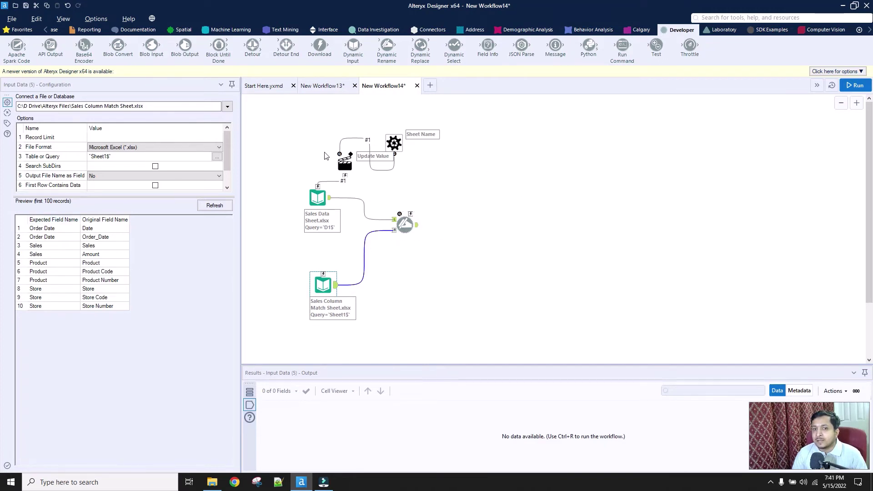
{"action": "left_click", "coordinate": [858, 89]}
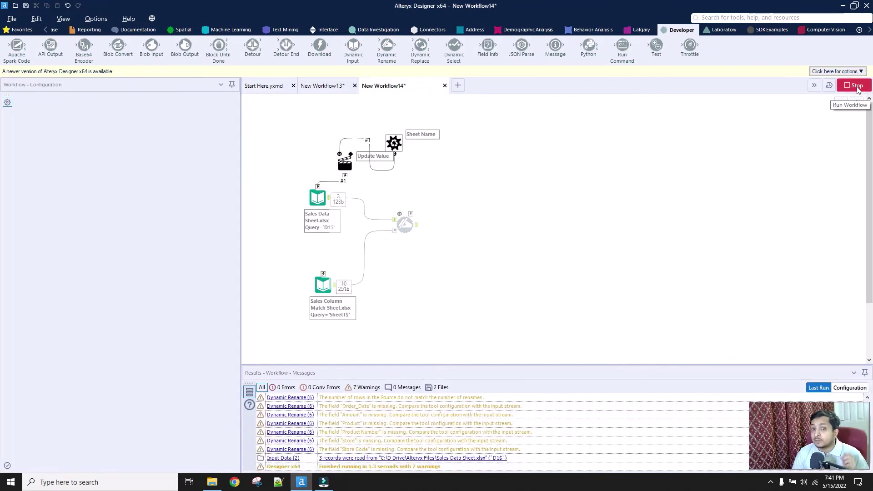
{"action": "left_click", "coordinate": [510, 272]}
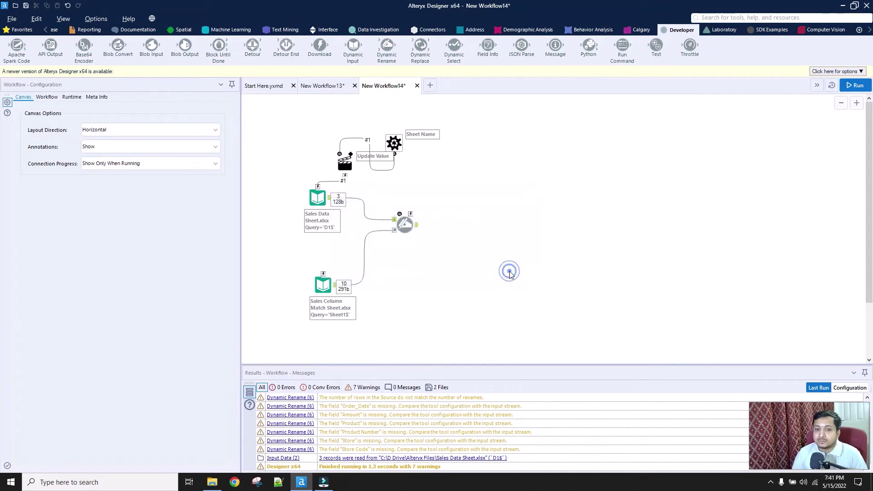
{"action": "left_click", "coordinate": [417, 230]}
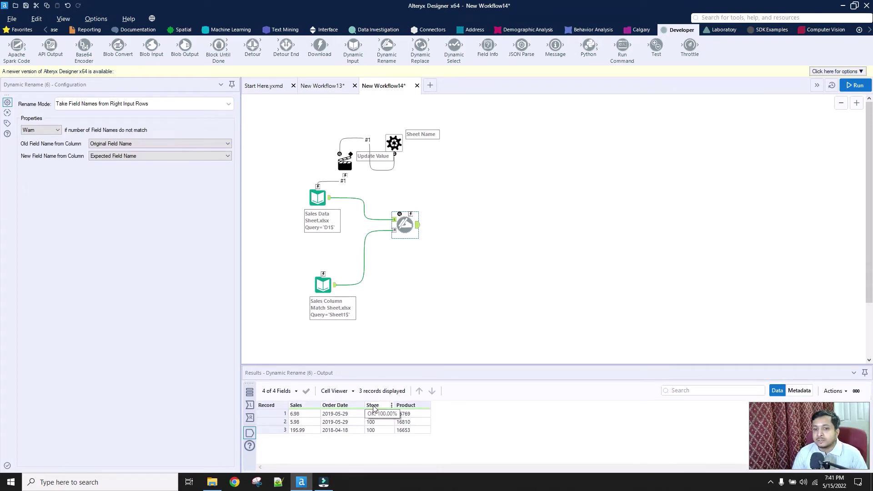
{"action": "left_click", "coordinate": [330, 202]}
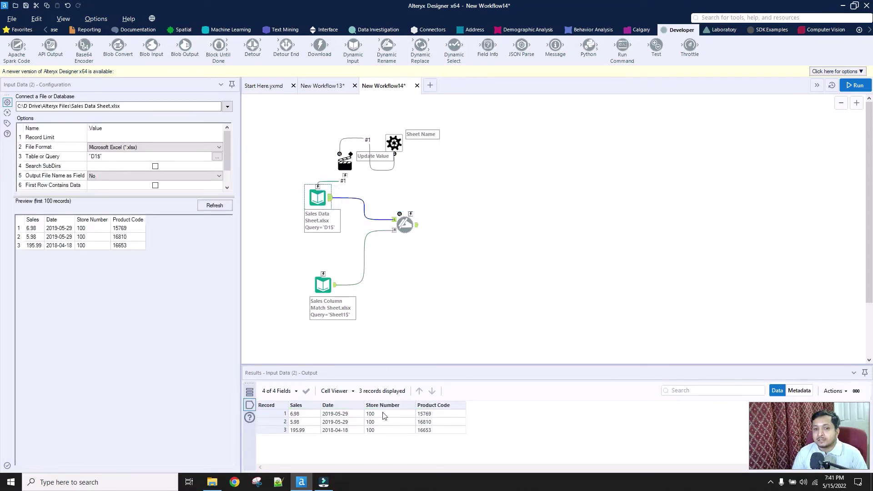
{"action": "left_click", "coordinate": [405, 225]}
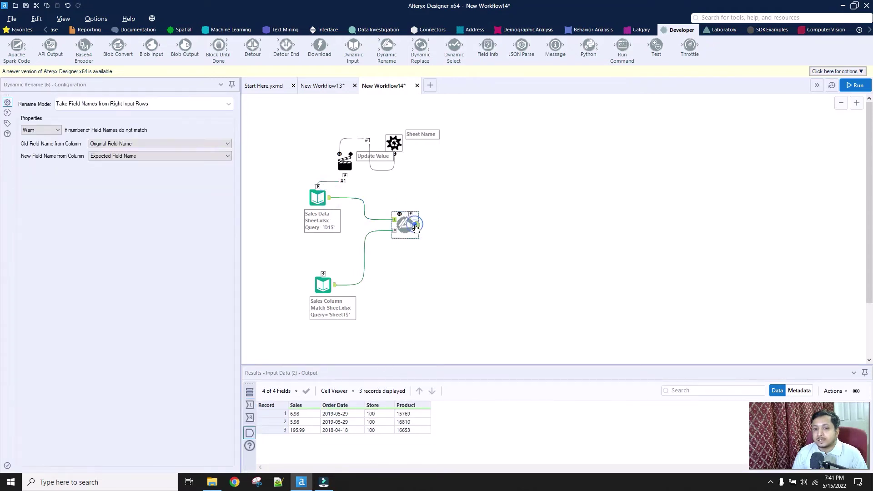
{"action": "left_click", "coordinate": [323, 203]}
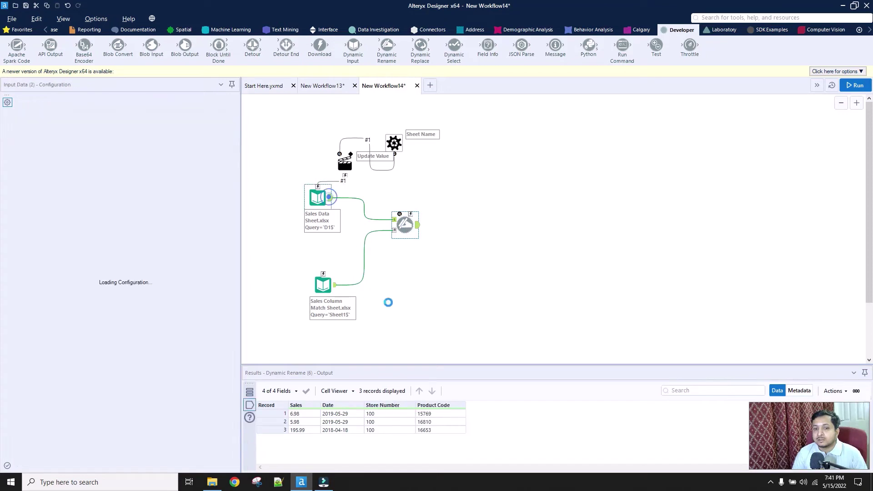
{"action": "left_click", "coordinate": [416, 228]}
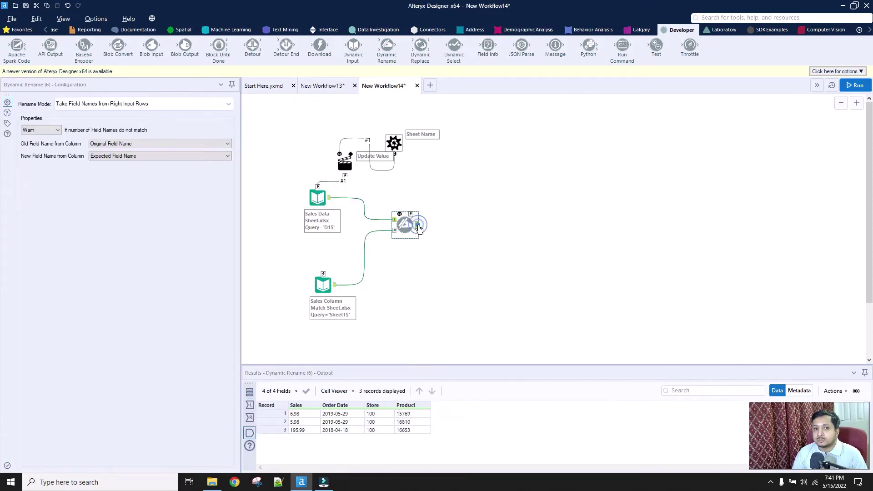
{"action": "left_click", "coordinate": [324, 285]}
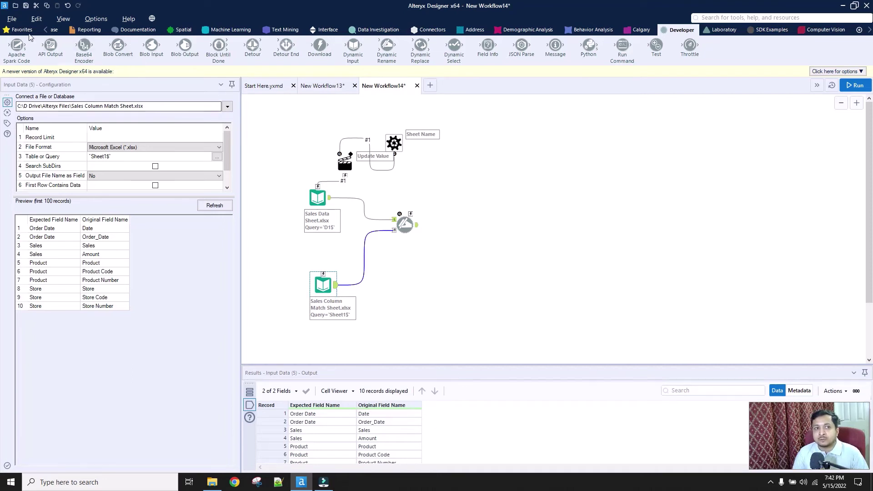
Start saving the macro and choose the Alteryx Files folder inside D Drive on the C: drive as its location.
{"action": "left_click", "coordinate": [17, 23]}
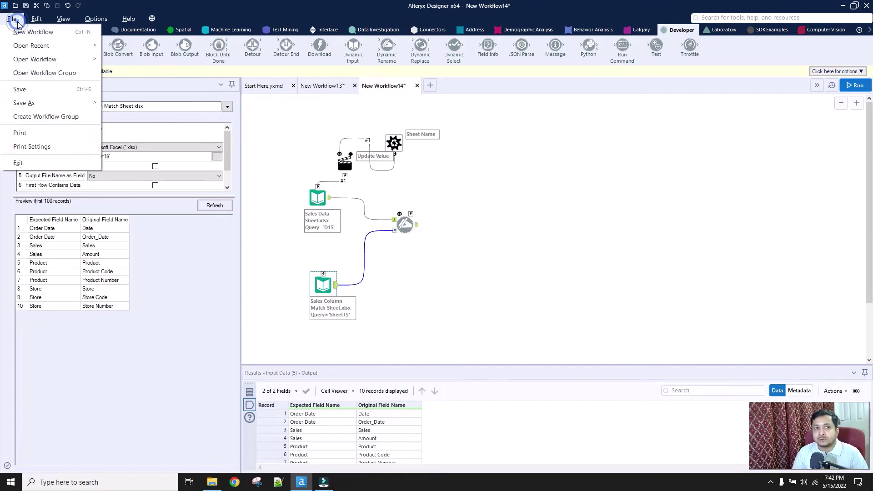
{"action": "left_click", "coordinate": [39, 87]}
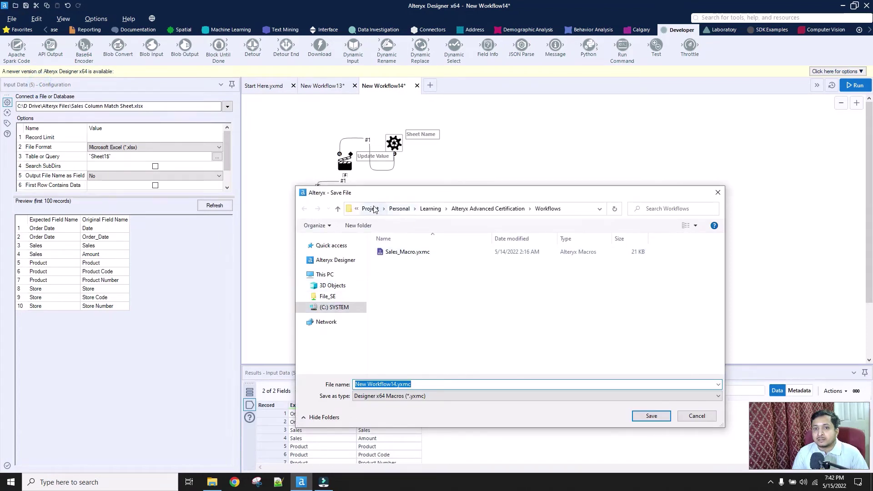
{"action": "left_click", "coordinate": [357, 208]}
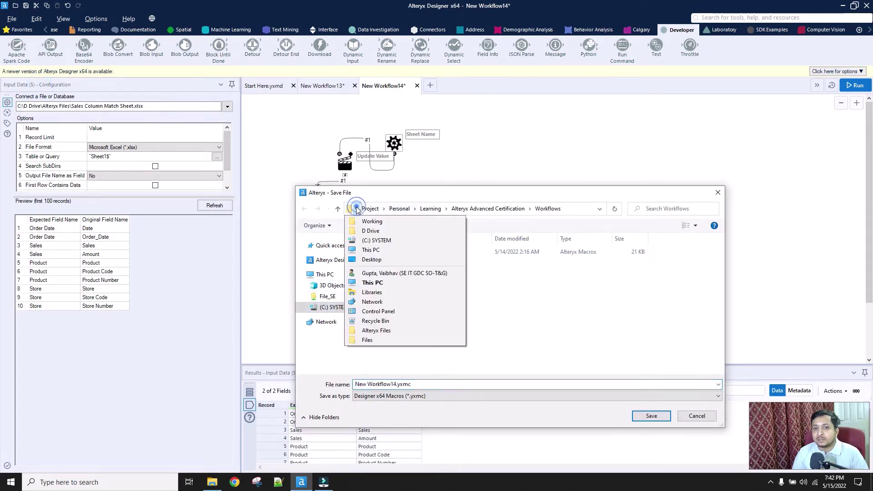
{"action": "left_click", "coordinate": [385, 241]}
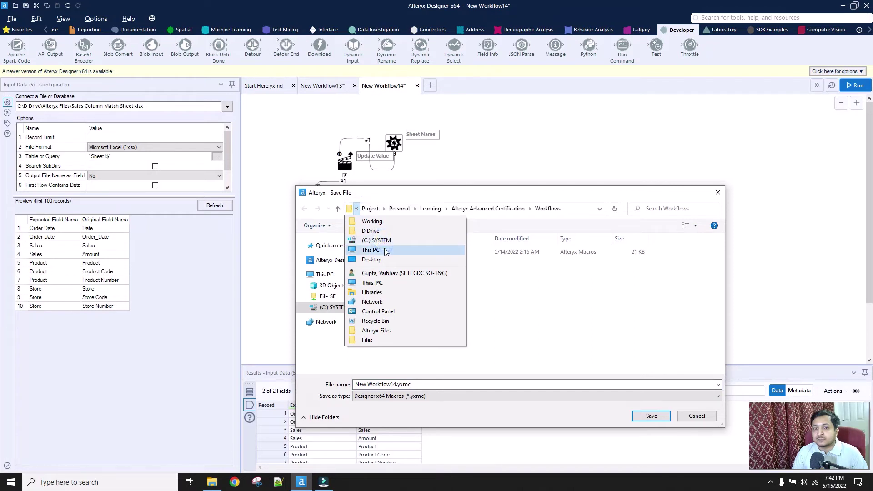
{"action": "left_click", "coordinate": [387, 241]}
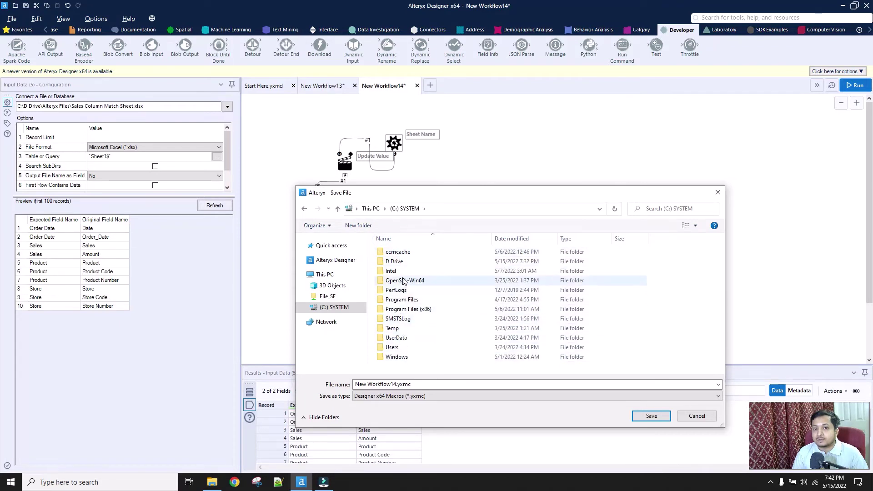
{"action": "double_click", "coordinate": [396, 261]}
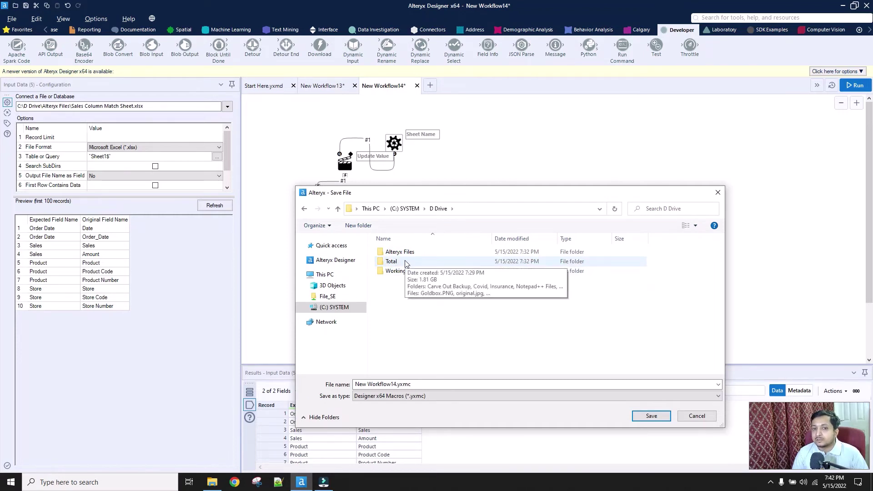
{"action": "double_click", "coordinate": [414, 253]}
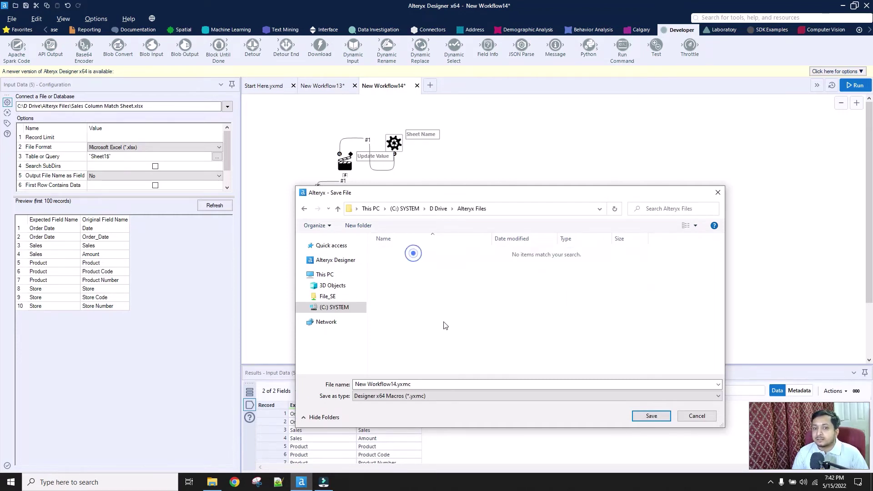
Name the macro file Sales_Macro and save it as a Designer x64 macro.
{"action": "left_click", "coordinate": [426, 385]}
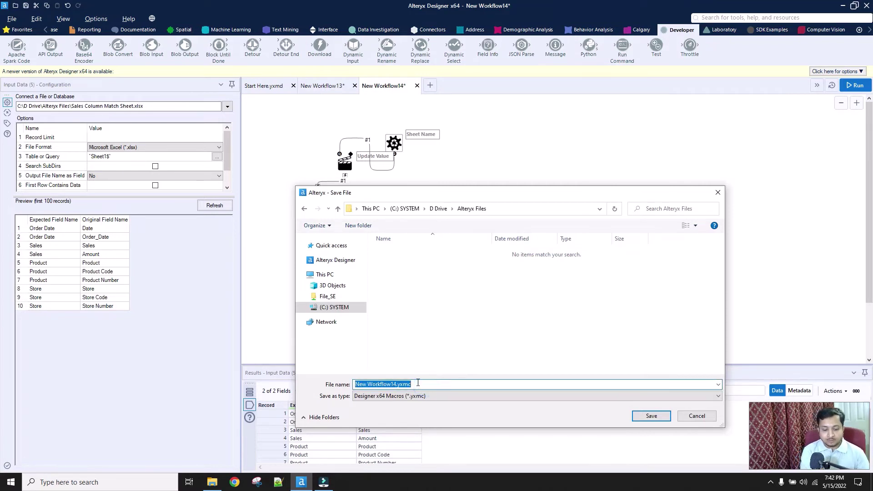
{"action": "type", "text": "Sav"}
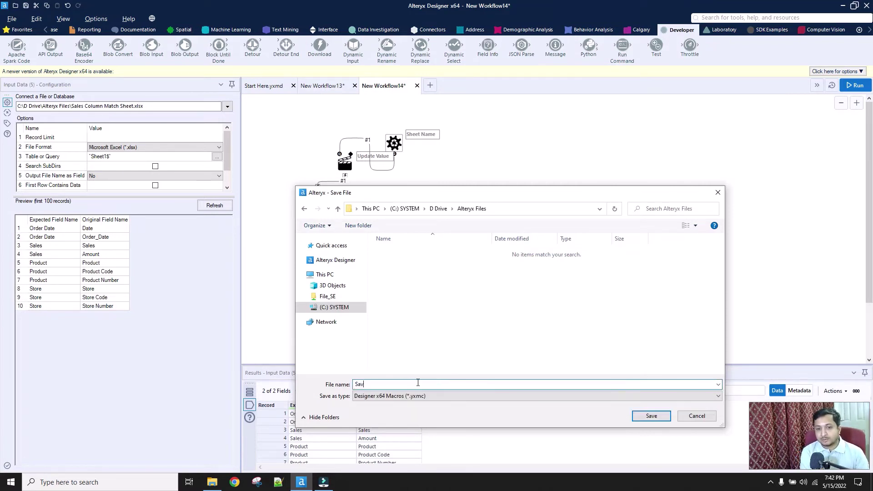
{"action": "key", "text": "BackSpace"}
{"action": "key", "text": "BackSpace"}
{"action": "key", "text": "BackSpace"}
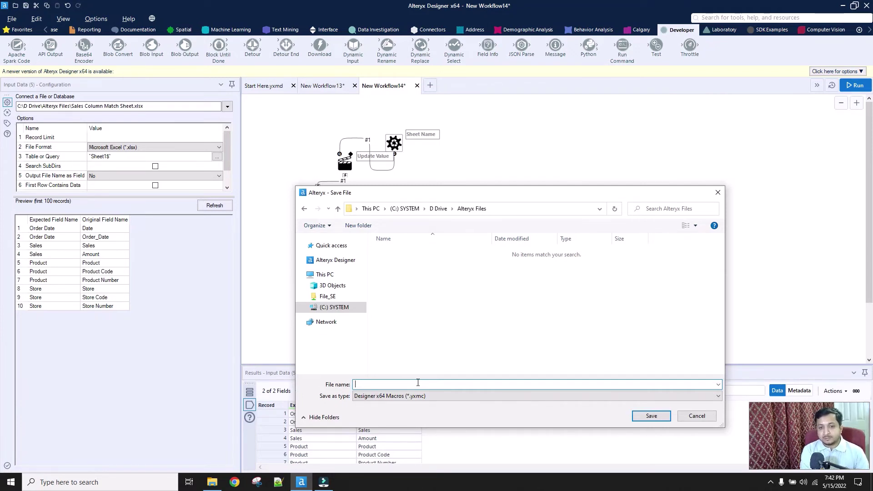
{"action": "type", "text": "Sales"}
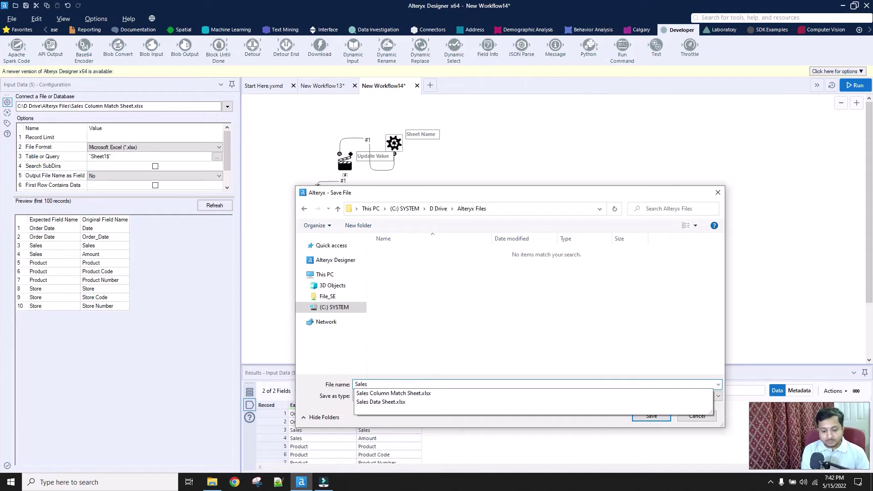
{"action": "type", "text": "_Macro"}
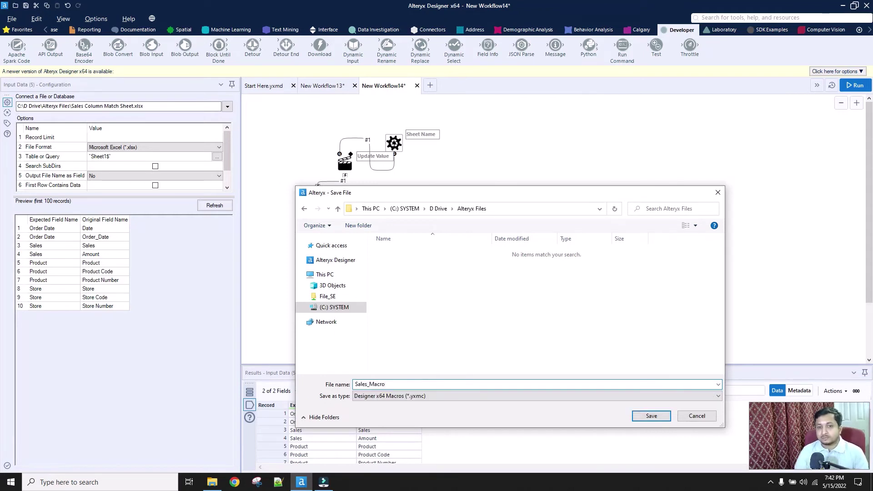
{"action": "left_click", "coordinate": [663, 417]}
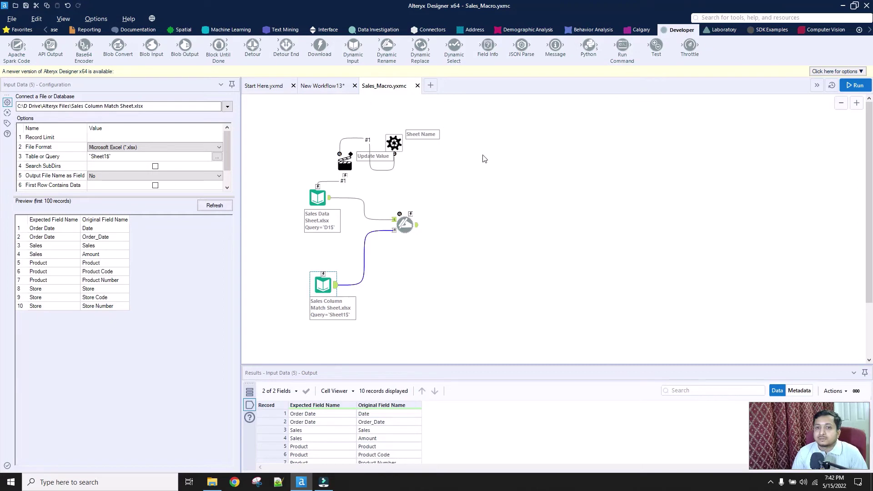
Insert the Sales_Macro macro into New Workflow13 and connect the sheet-names input to it.
{"action": "left_click", "coordinate": [322, 86]}
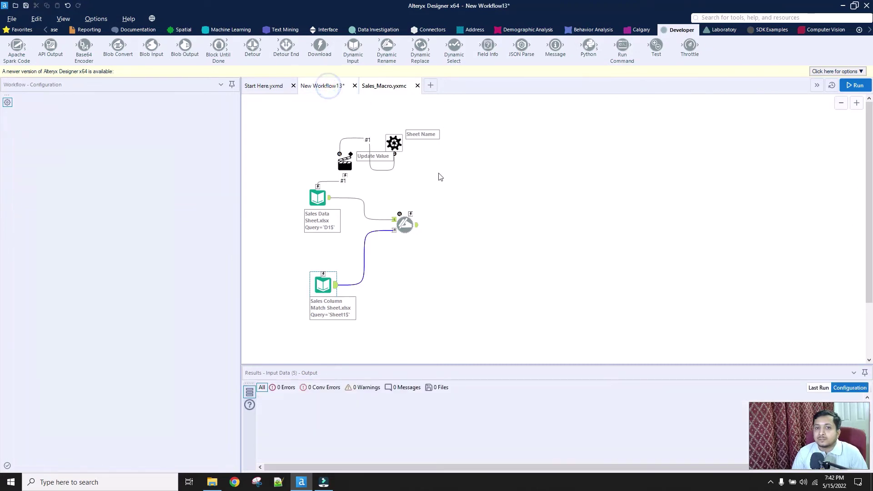
{"action": "right_click", "coordinate": [393, 158]}
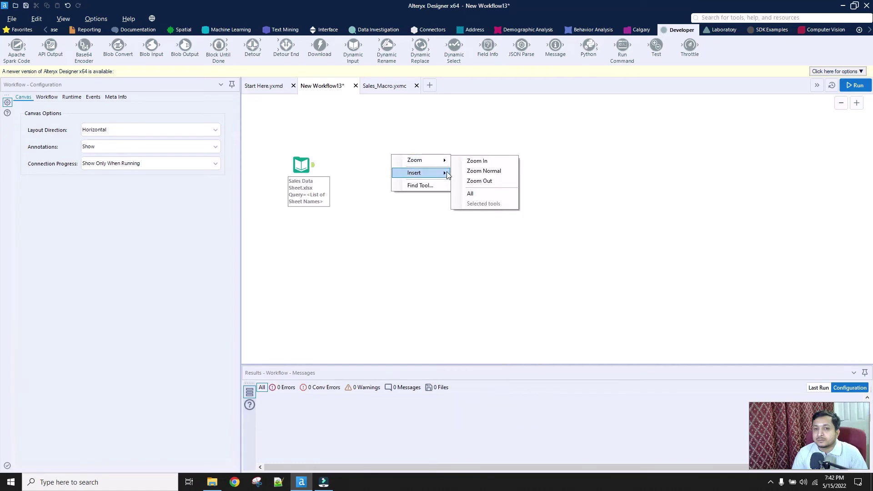
{"action": "mouse_move", "coordinate": [448, 175]}
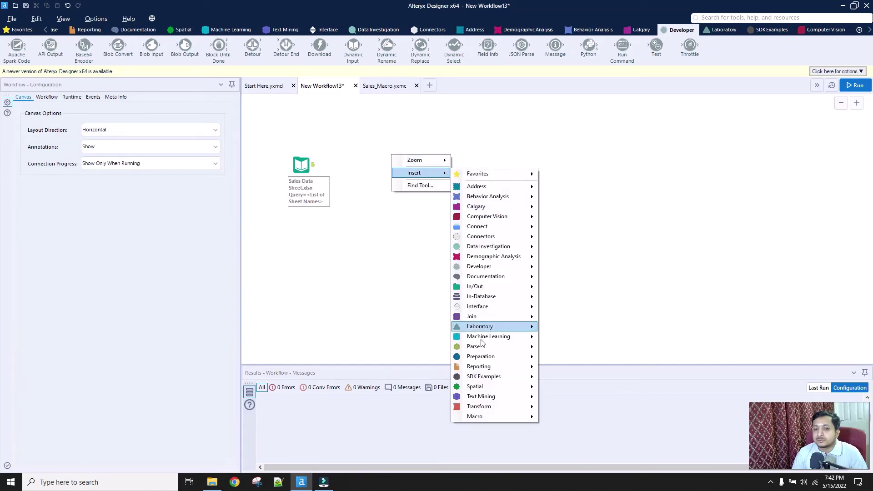
{"action": "mouse_move", "coordinate": [503, 417]}
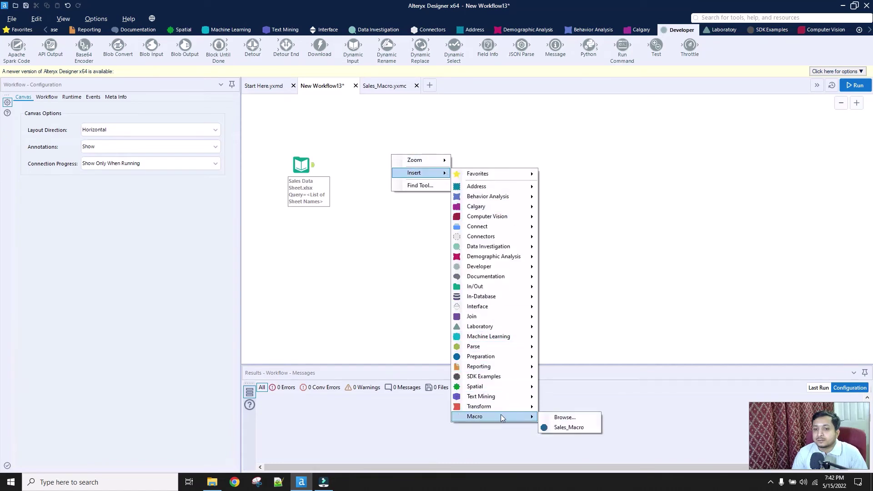
{"action": "left_click", "coordinate": [566, 428]}
{"action": "left_click_drag", "start_coordinate": [314, 167], "coordinate": [356, 165]}
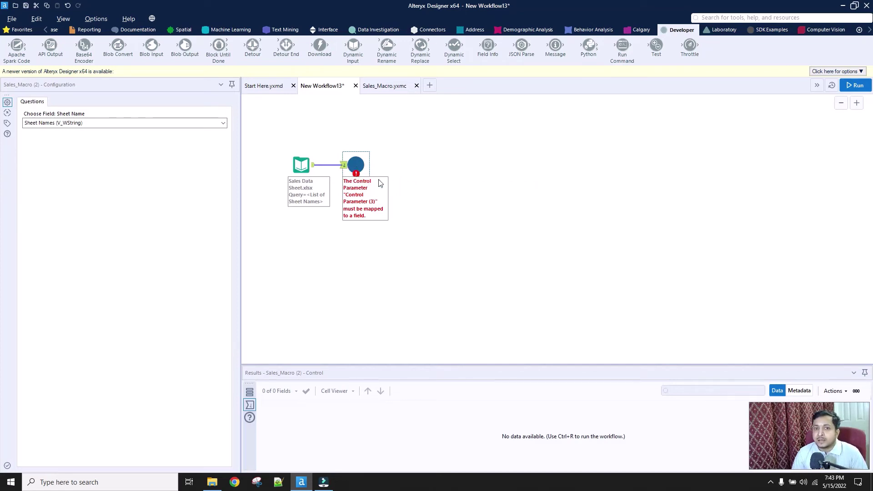
Map the macro's Sheet Name control parameter to the Sheet Names field and check it against the sheet-names input.
{"action": "left_click", "coordinate": [223, 122]}
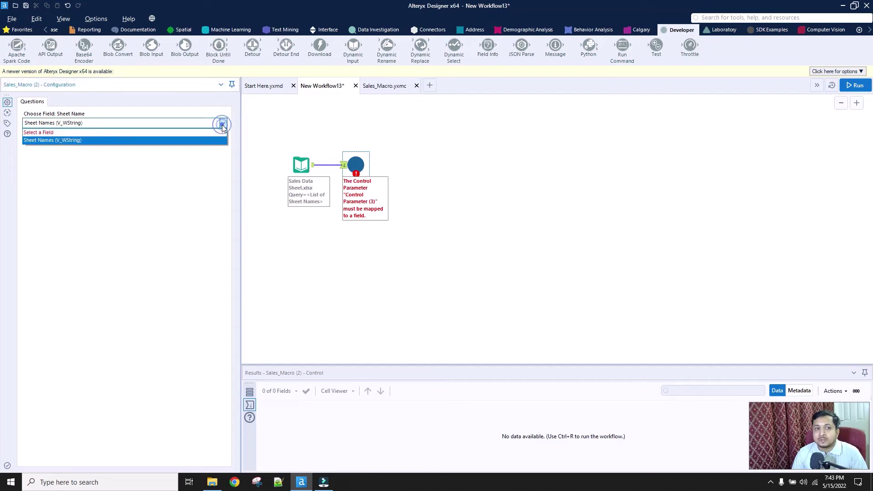
{"action": "left_click", "coordinate": [170, 141]}
{"action": "left_click", "coordinate": [302, 166]}
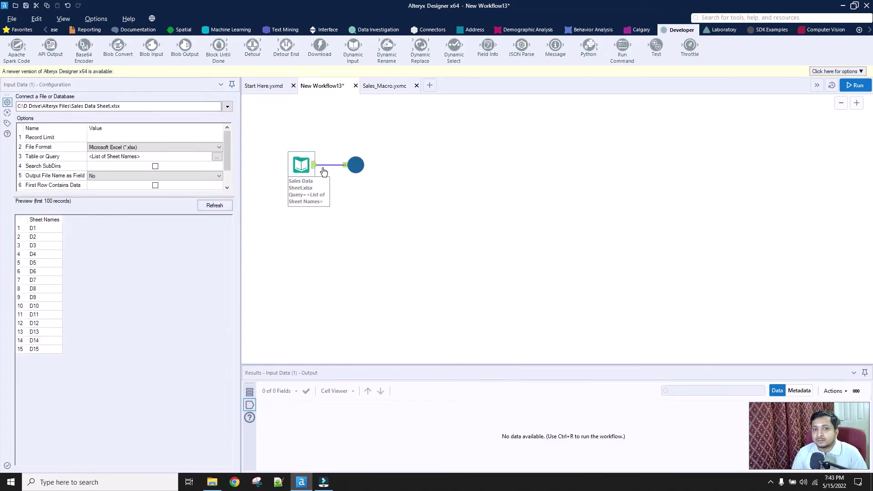
{"action": "left_click", "coordinate": [356, 165]}
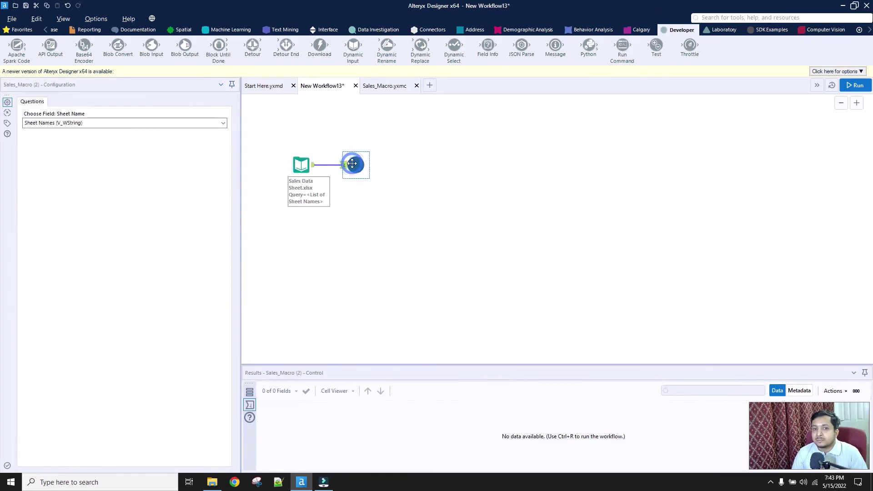
In Sales_Macro, connect a Macro Output after Dynamic Rename, named Output with anchor abbreviation O.
{"action": "left_click", "coordinate": [382, 90]}
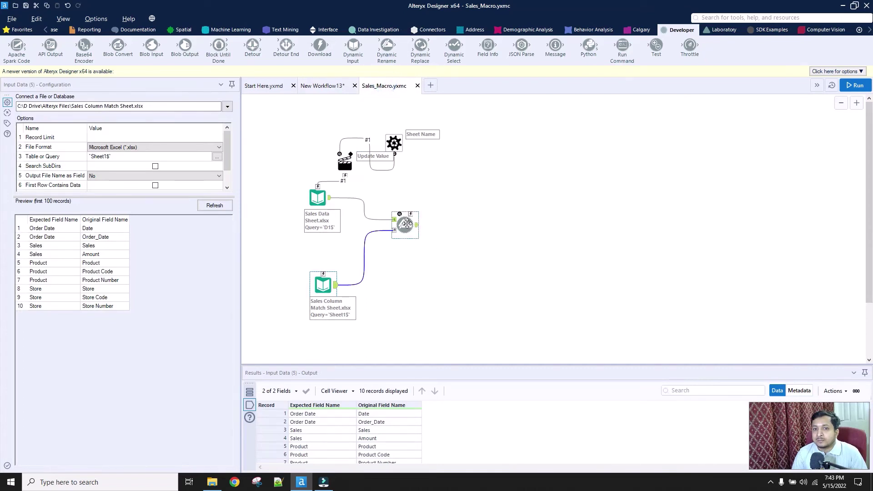
{"action": "left_click", "coordinate": [406, 224]}
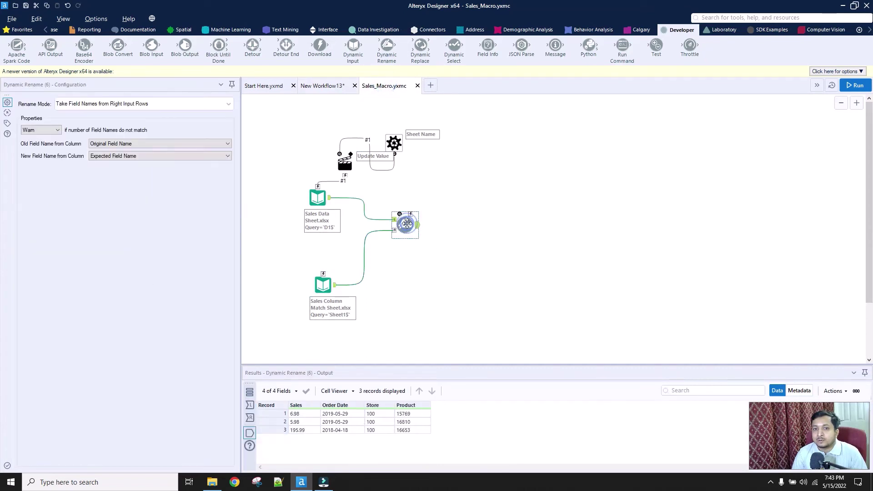
{"action": "left_click", "coordinate": [318, 31]}
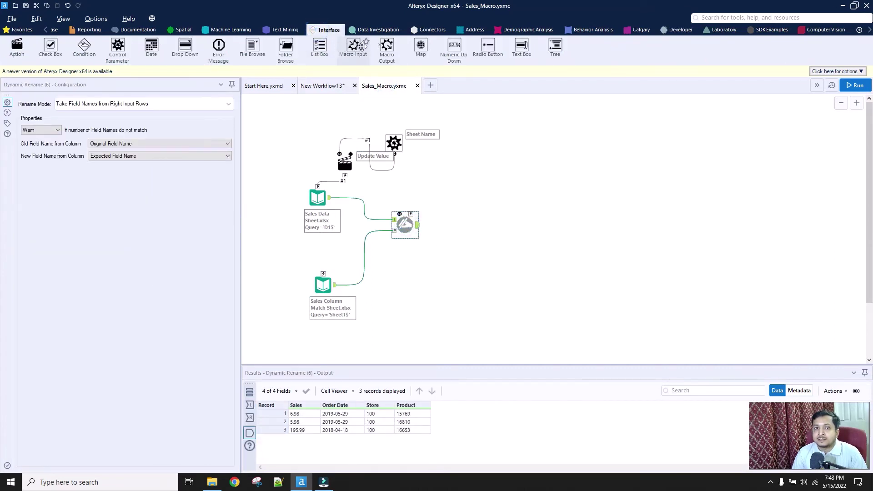
{"action": "left_click_drag", "start_coordinate": [386, 46], "coordinate": [465, 224]}
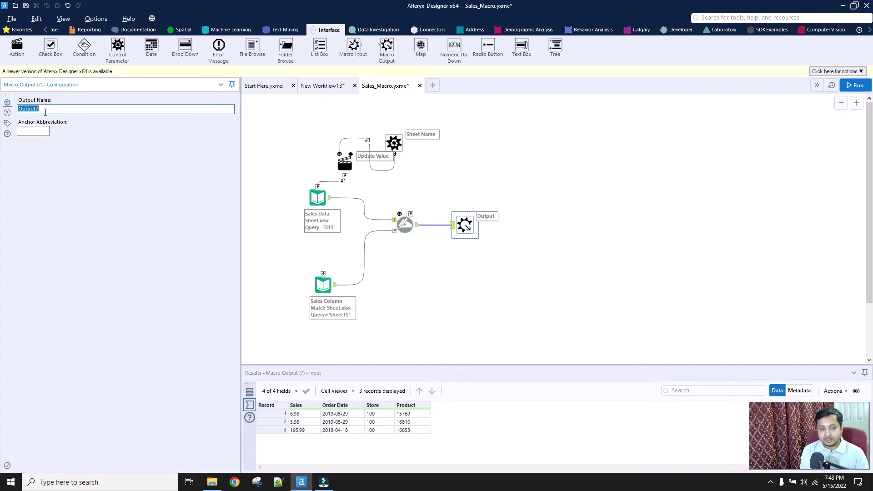
{"action": "type", "text": "O"}
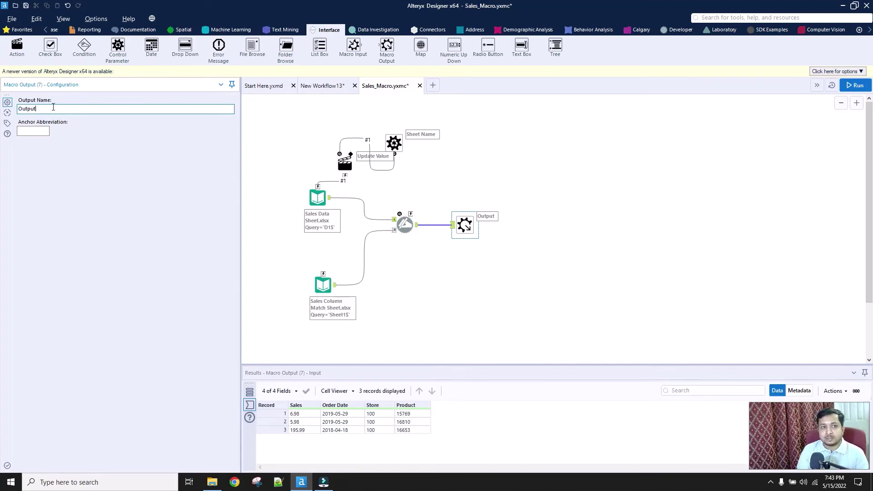
{"action": "left_click", "coordinate": [32, 130]}
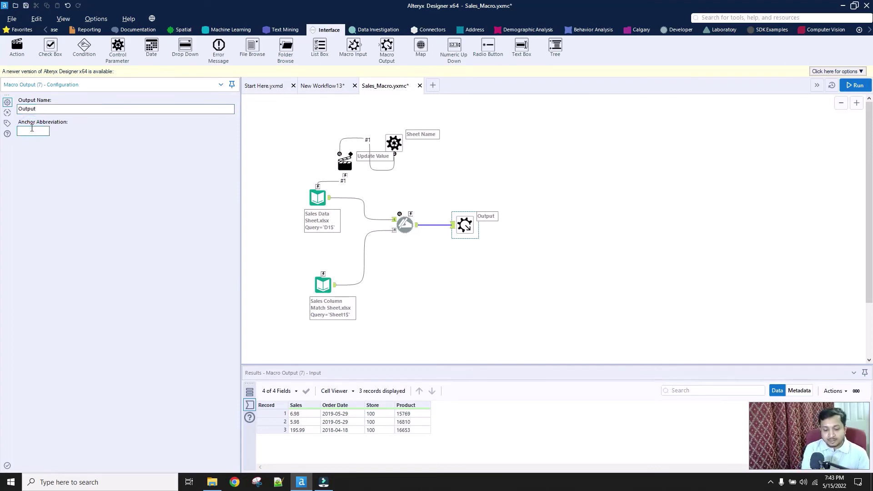
{"action": "left_click", "coordinate": [530, 222]}
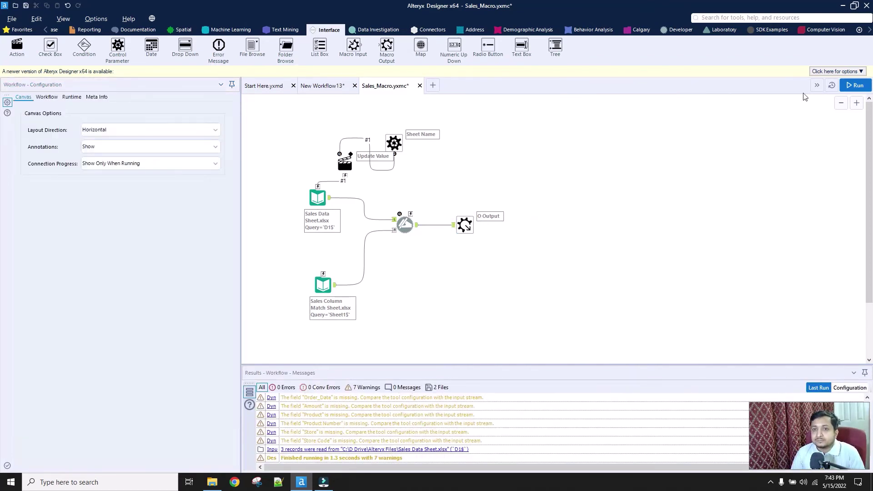
Save Sales_Macro, return to New Workflow13 and accept the macro refresh.
{"action": "left_click", "coordinate": [26, 6]}
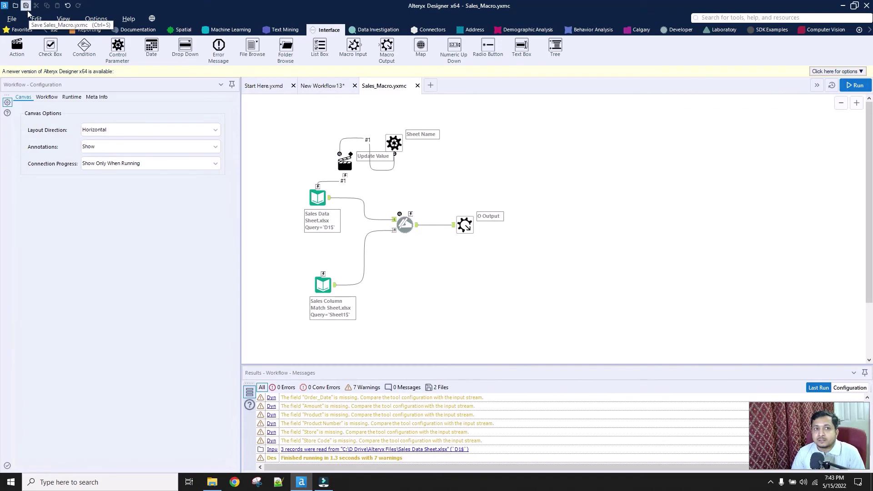
{"action": "left_click", "coordinate": [318, 88]}
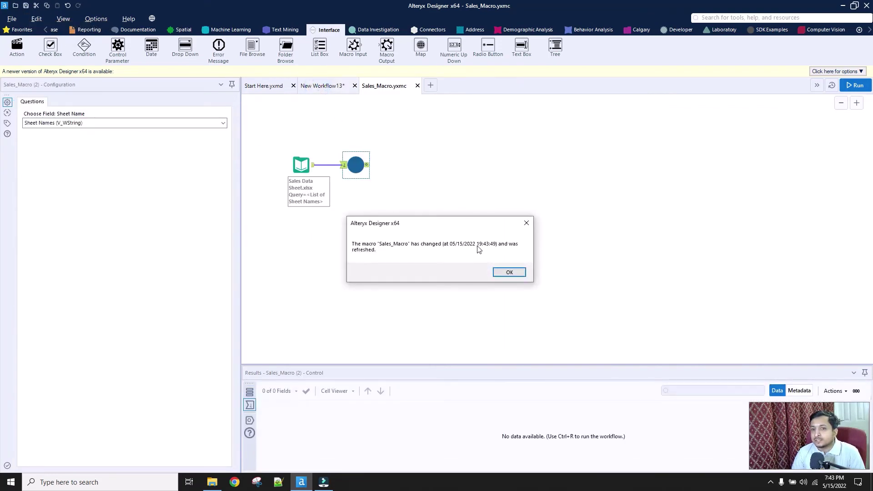
{"action": "left_click", "coordinate": [510, 273]}
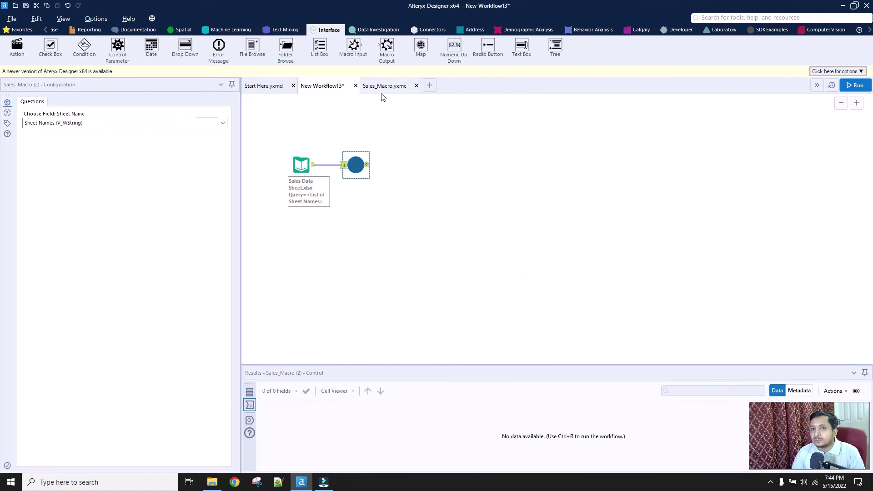
{"action": "left_click", "coordinate": [394, 87]}
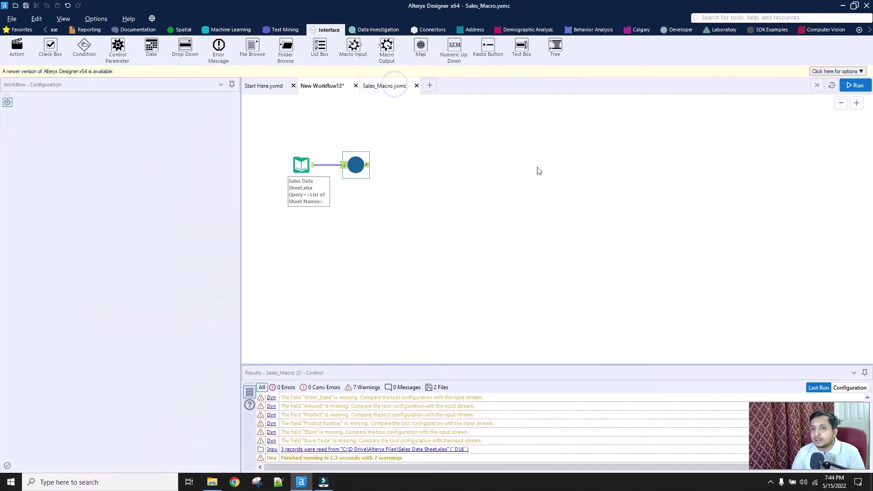
{"action": "left_click", "coordinate": [344, 88]}
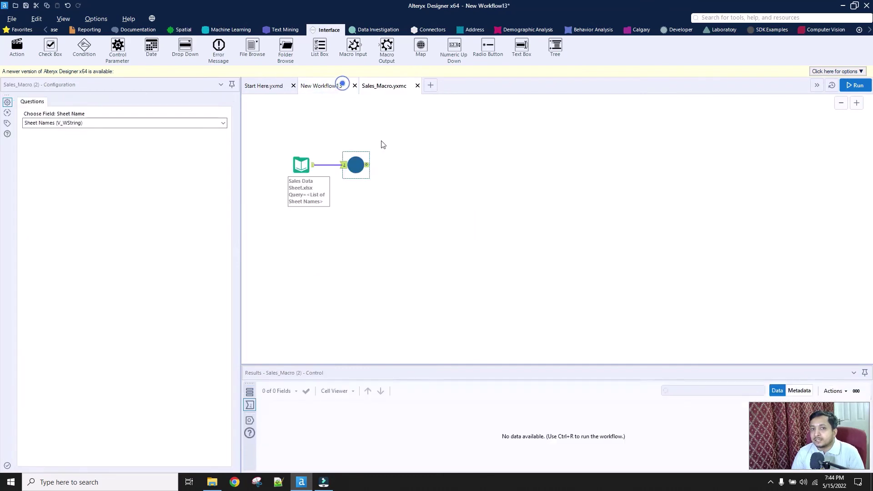
{"action": "left_click", "coordinate": [367, 165]}
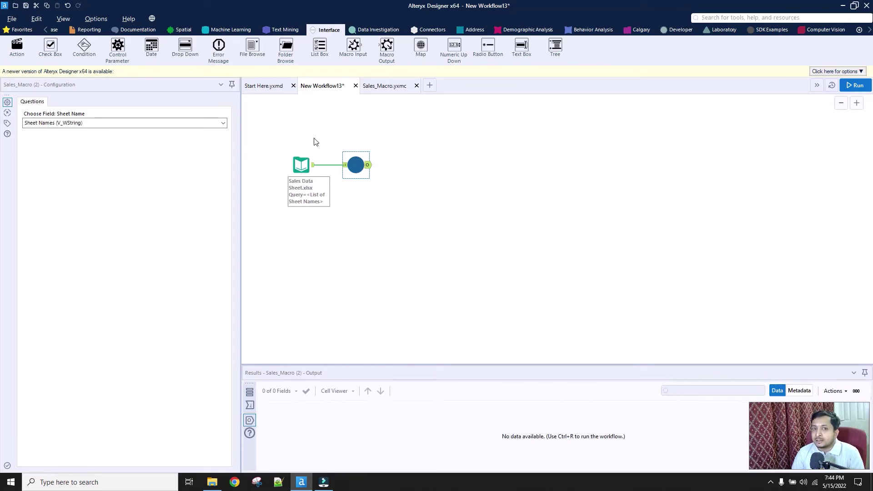
{"action": "left_click", "coordinate": [378, 86]}
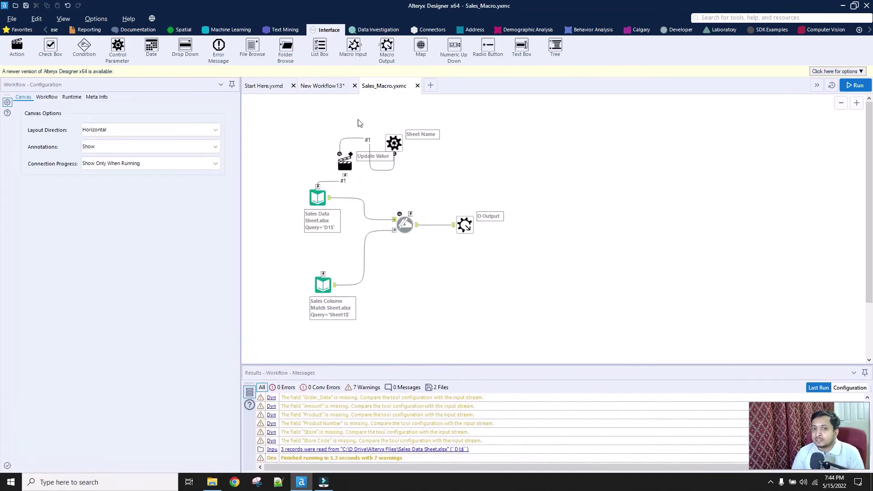
{"action": "left_click", "coordinate": [323, 86]}
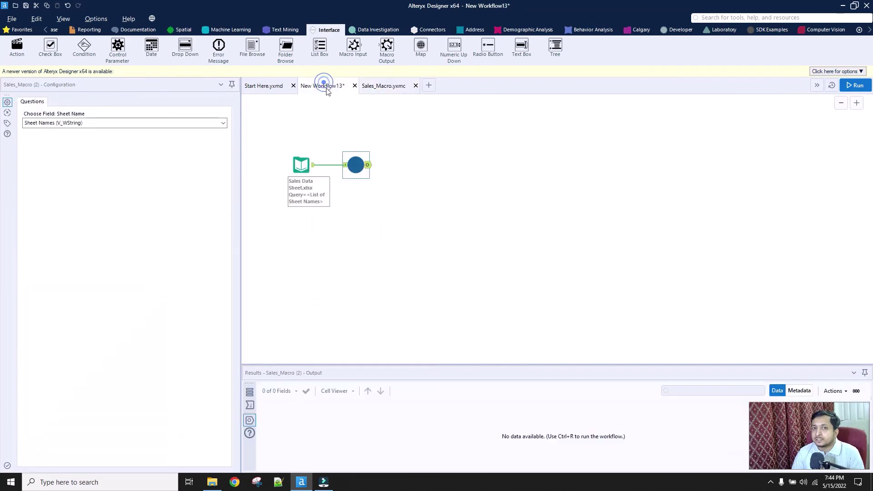
Run New Workflow13 and examine whether the values in the macro's output records match their column headers.
{"action": "left_click", "coordinate": [857, 86]}
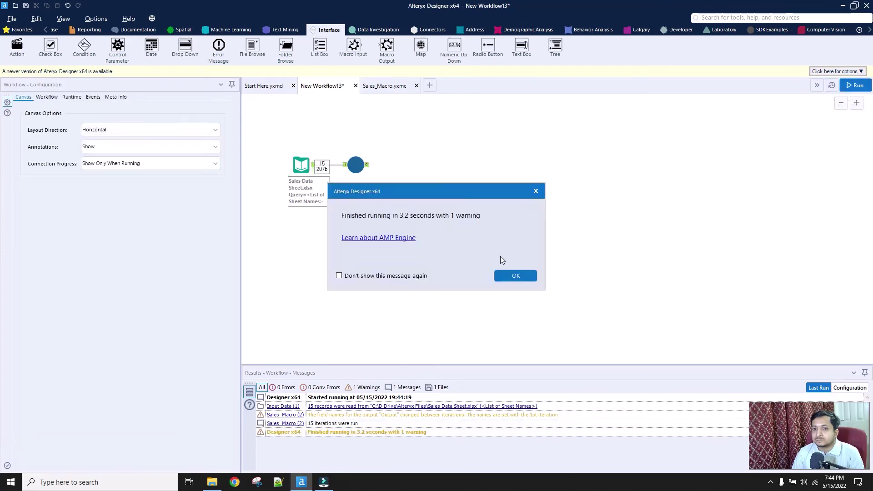
{"action": "left_click", "coordinate": [523, 275]}
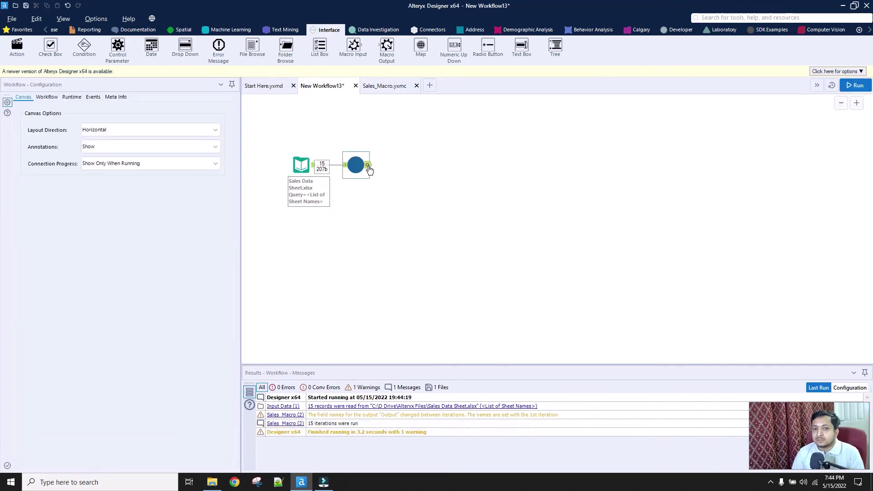
{"action": "left_click", "coordinate": [369, 166]}
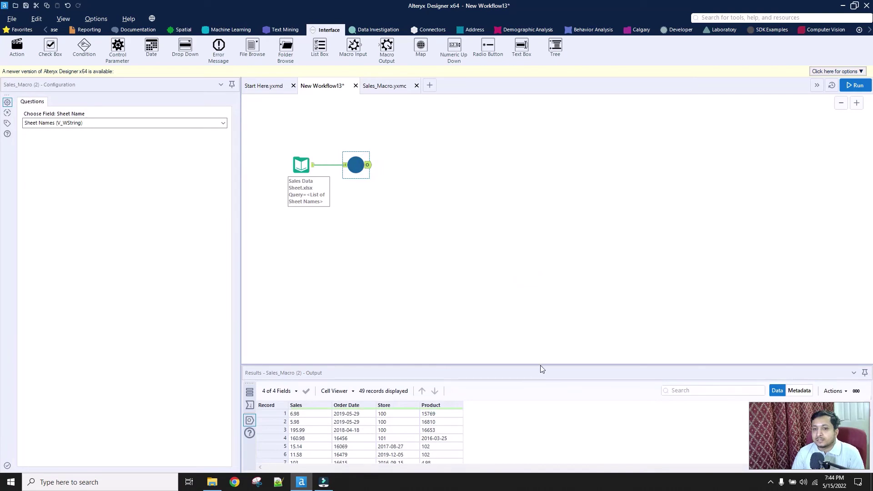
{"action": "left_click_drag", "start_coordinate": [541, 365], "coordinate": [541, 202]}
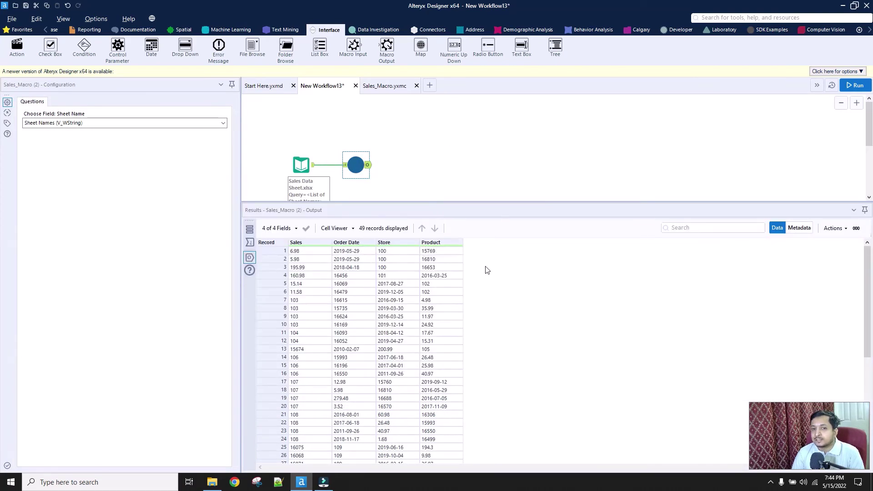
{"action": "scroll", "coordinate": [399, 298], "scroll_direction": "down", "scroll_amount": 8}
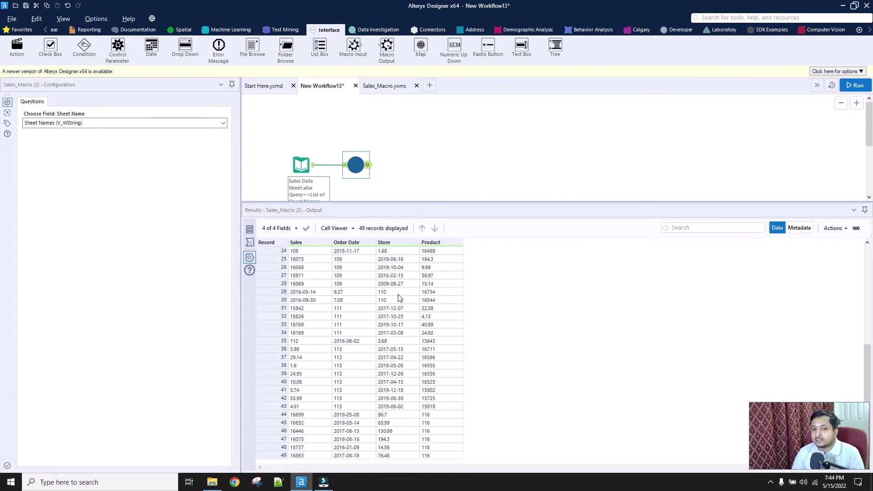
{"action": "scroll", "coordinate": [399, 425], "scroll_direction": "up", "scroll_amount": 8}
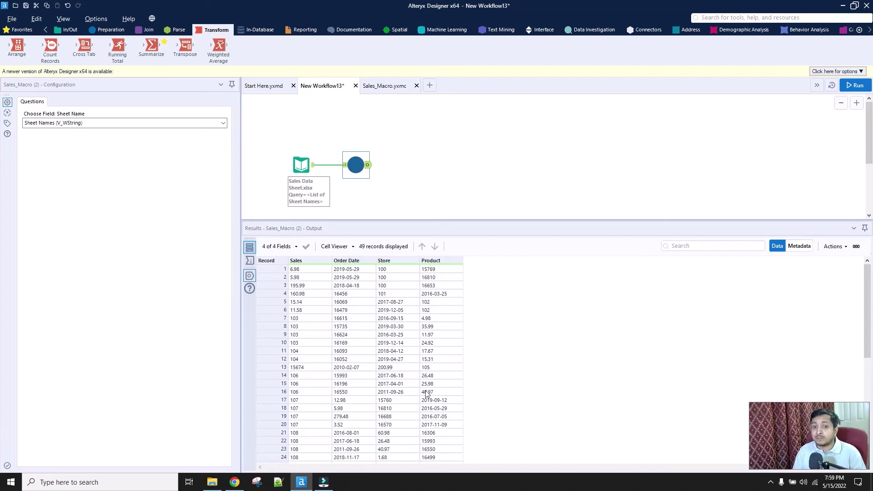
{"action": "scroll", "coordinate": [423, 401], "scroll_direction": "down", "scroll_amount": 4}
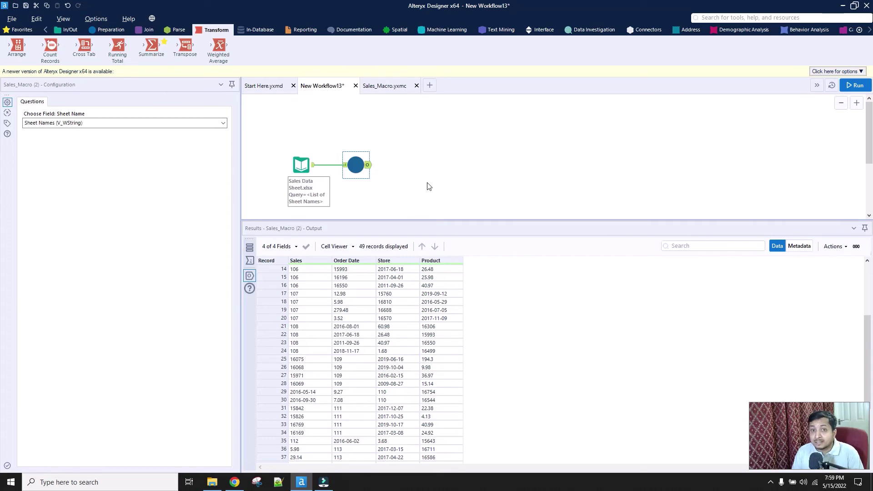
In Sales_Macro, insert a Summarize tool between Dynamic Rename and the Macro Output and group by Product.
{"action": "left_click", "coordinate": [393, 89]}
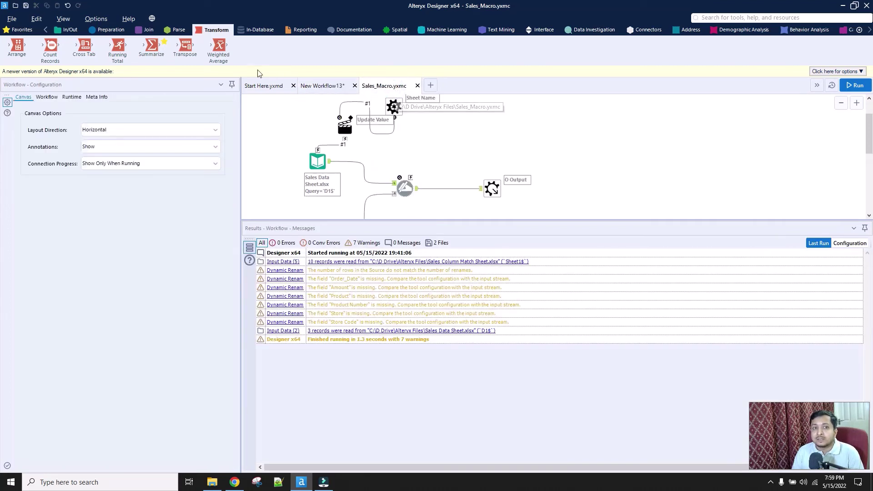
{"action": "left_click_drag", "start_coordinate": [151, 45], "coordinate": [448, 189]}
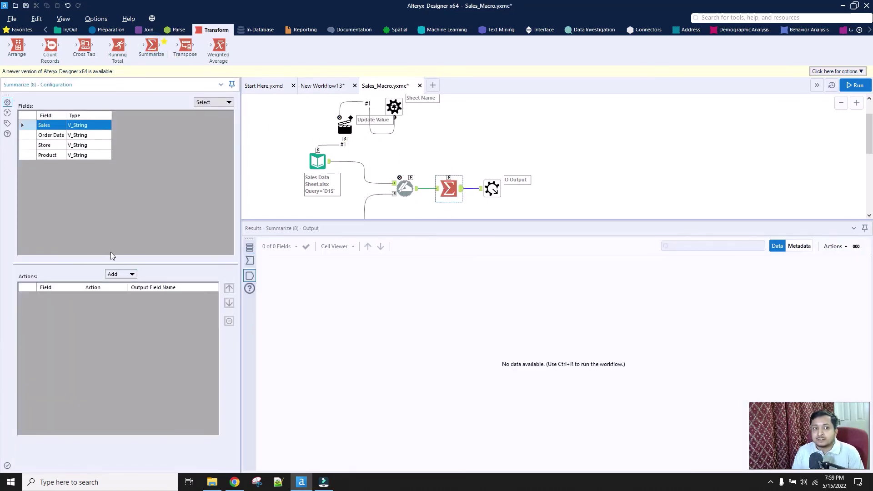
{"action": "left_click", "coordinate": [58, 135]}
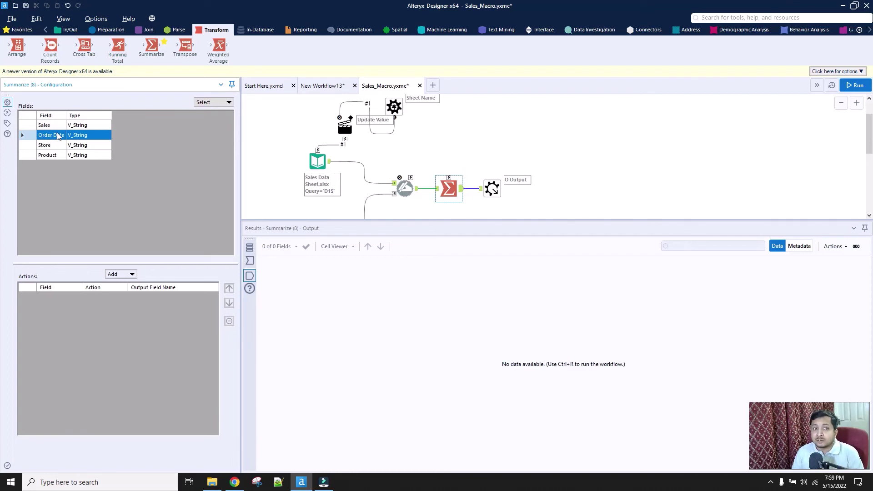
{"action": "left_click", "coordinate": [56, 154]}
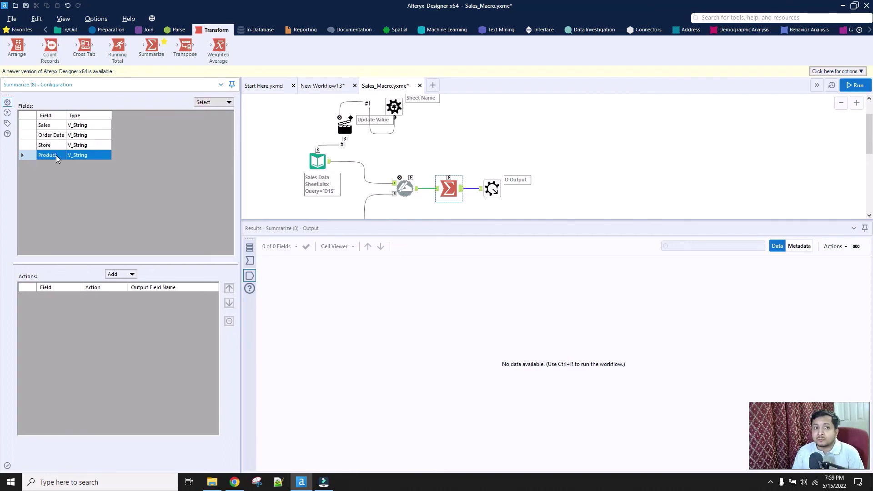
{"action": "left_click", "coordinate": [120, 273]}
{"action": "left_click", "coordinate": [138, 292]}
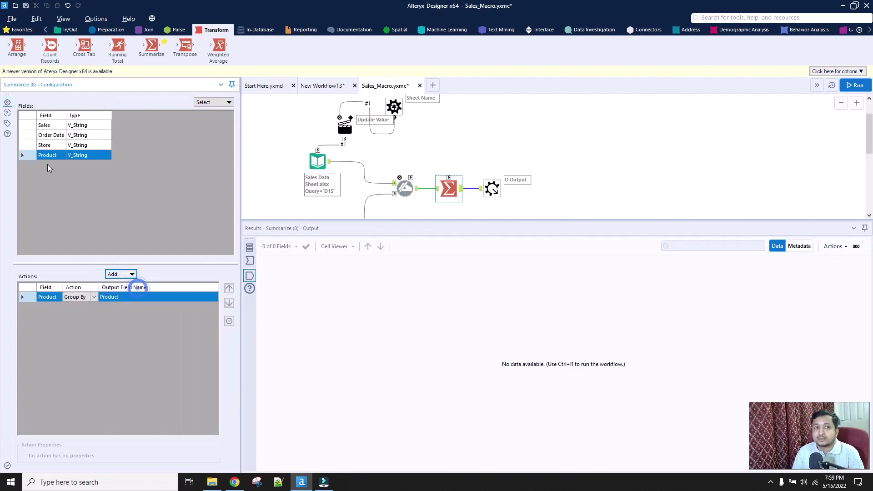
Add Group By actions for the Store and Order Date fields to the Summarize tool in Sales_Macro.
{"action": "left_click", "coordinate": [45, 145]}
{"action": "left_click", "coordinate": [131, 276]}
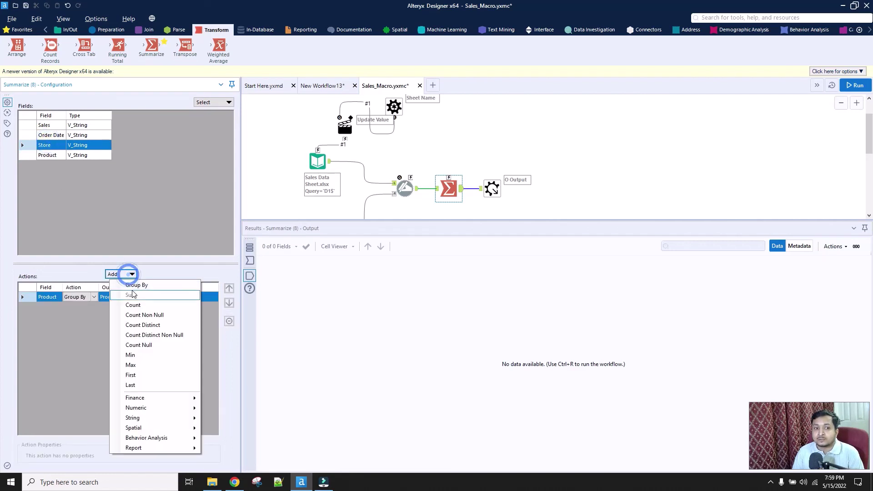
{"action": "left_click", "coordinate": [136, 285]}
{"action": "left_click", "coordinate": [46, 135]}
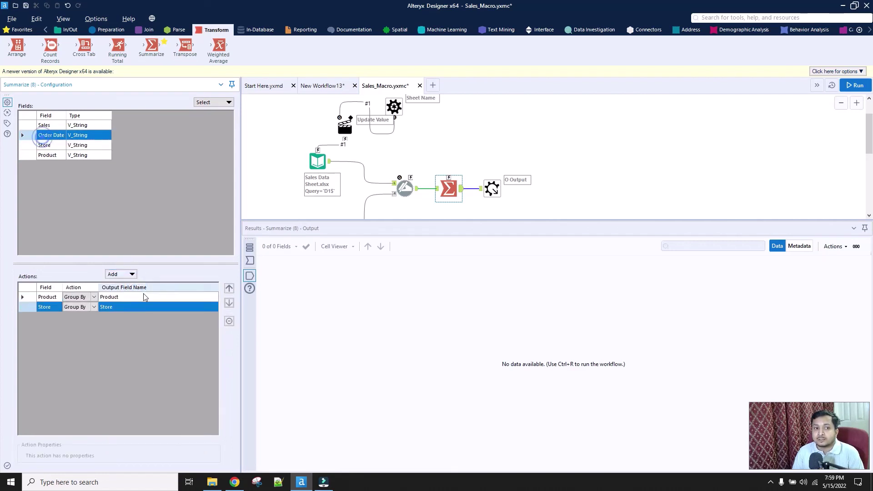
{"action": "left_click", "coordinate": [121, 273]}
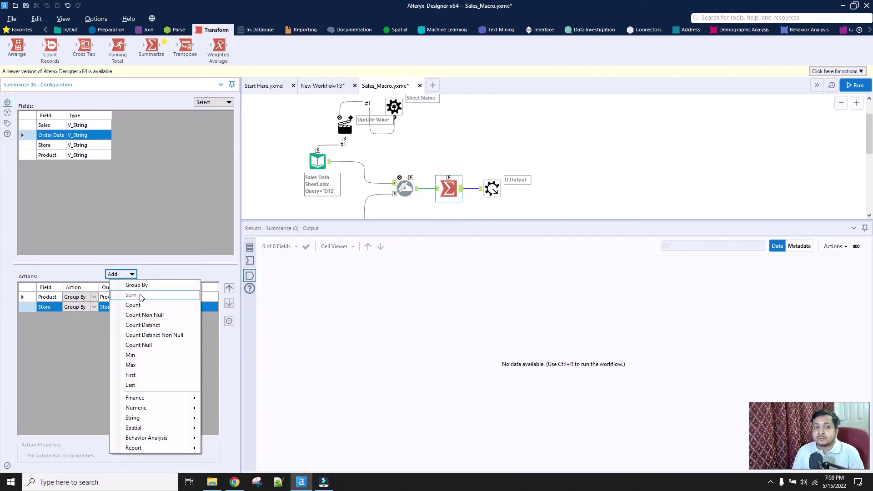
{"action": "left_click", "coordinate": [136, 285]}
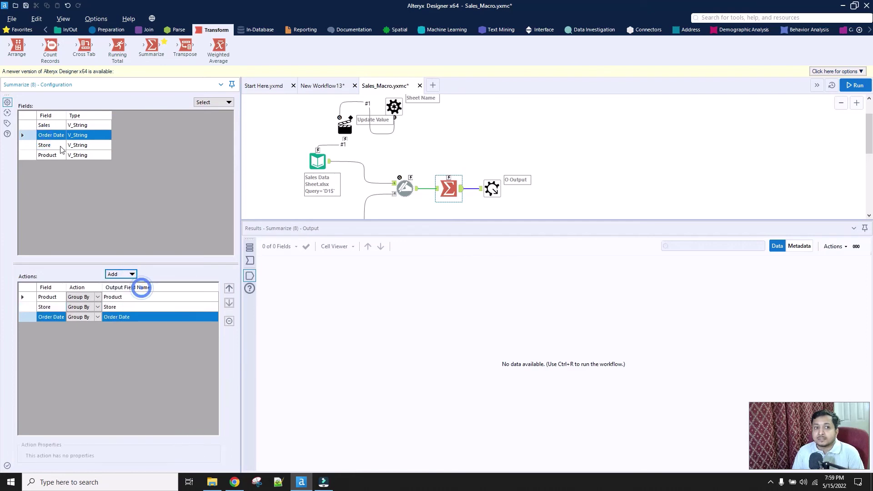
Try to add a Sum action for the Sales field in the Summarize tool.
{"action": "left_click", "coordinate": [46, 125]}
{"action": "left_click", "coordinate": [132, 274]}
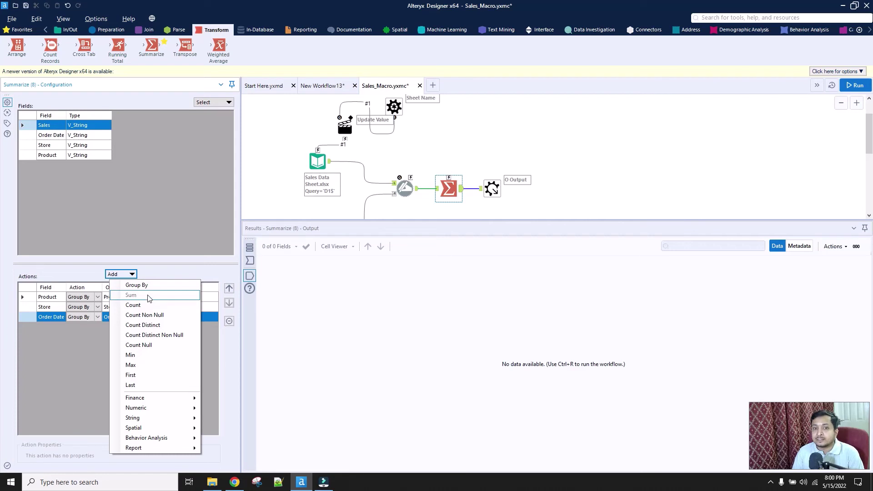
{"action": "left_click", "coordinate": [152, 225]}
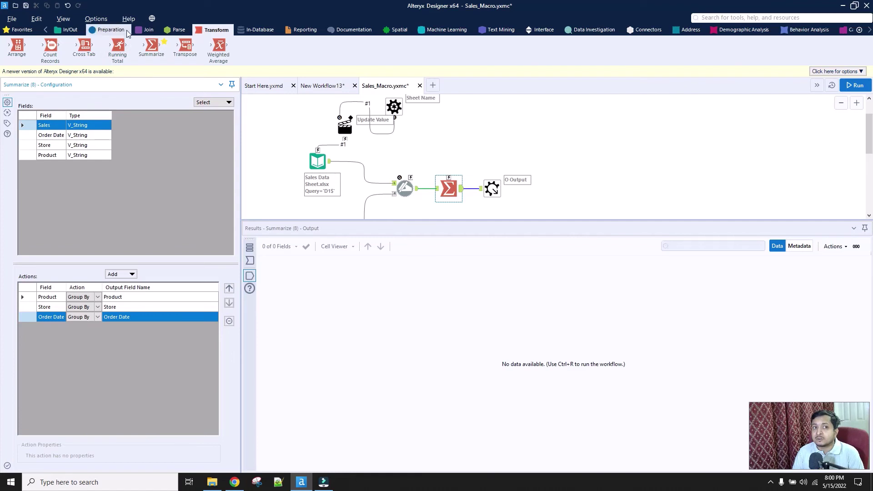
Insert a Select tool between Dynamic Rename and Summarize and set the Sales field's type to Double.
{"action": "left_click", "coordinate": [113, 30]}
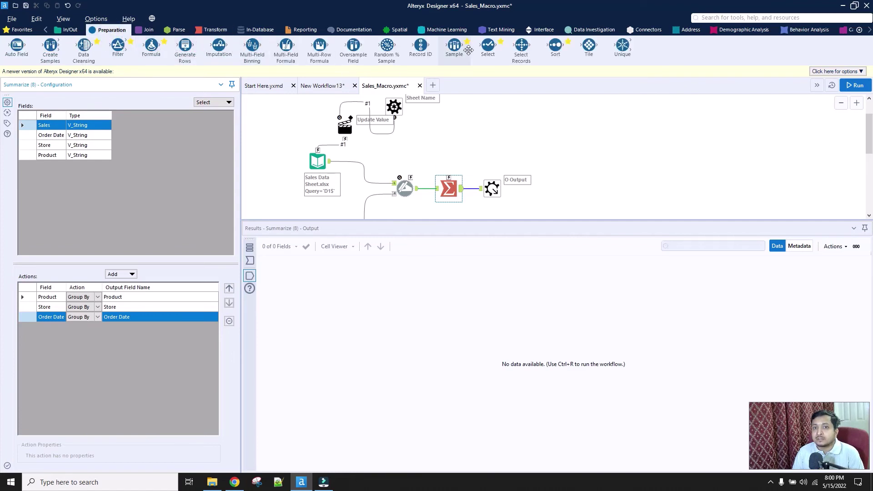
{"action": "left_click_drag", "start_coordinate": [488, 45], "coordinate": [437, 190]}
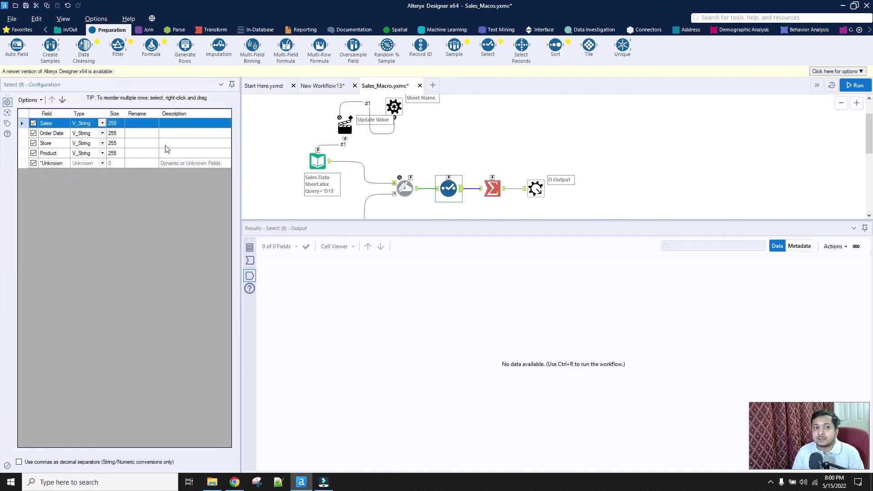
{"action": "left_click", "coordinate": [102, 123]}
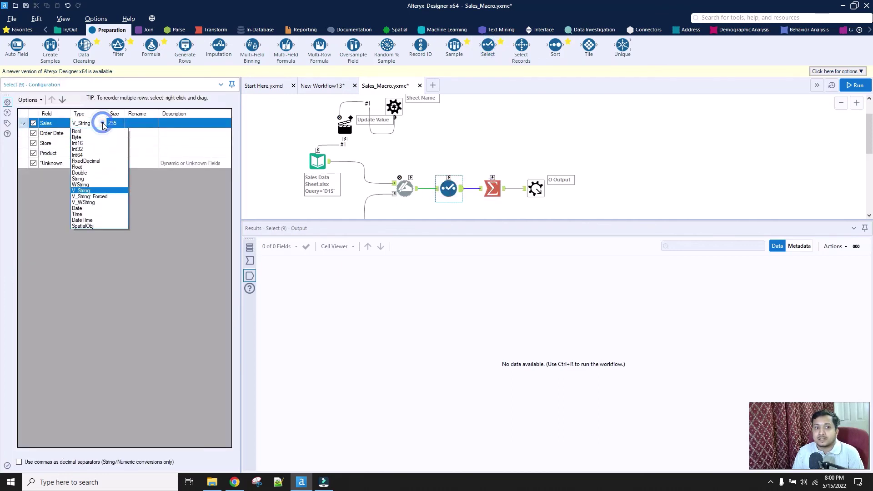
{"action": "left_click", "coordinate": [92, 173]}
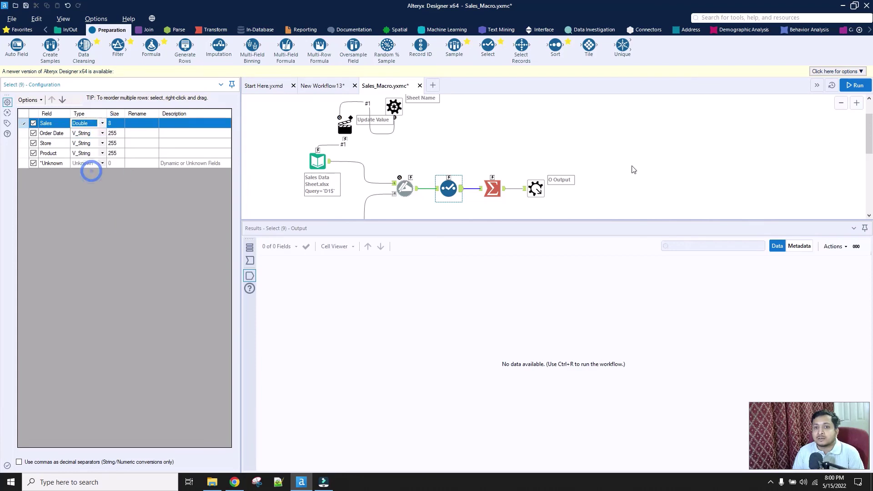
Run Sales_Macro and examine the records coming out of the Select tool.
{"action": "left_click", "coordinate": [600, 174]}
{"action": "key", "text": "ctrl+r"}
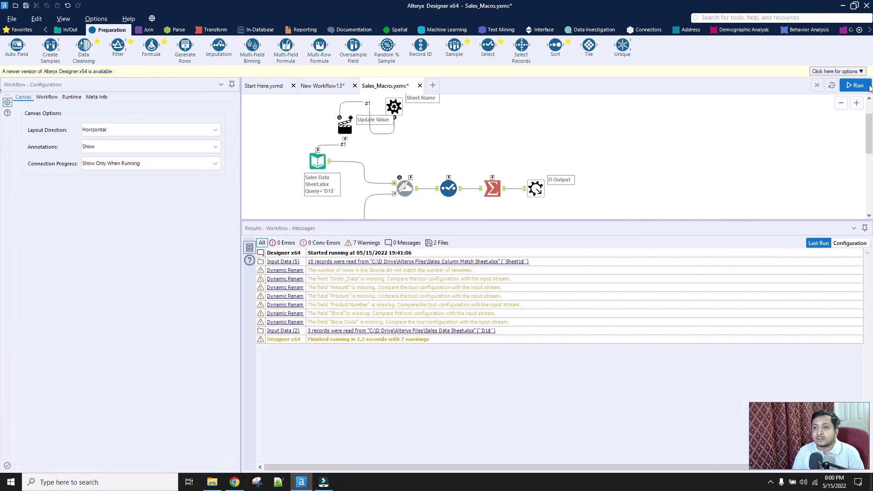
{"action": "left_click", "coordinate": [864, 86]}
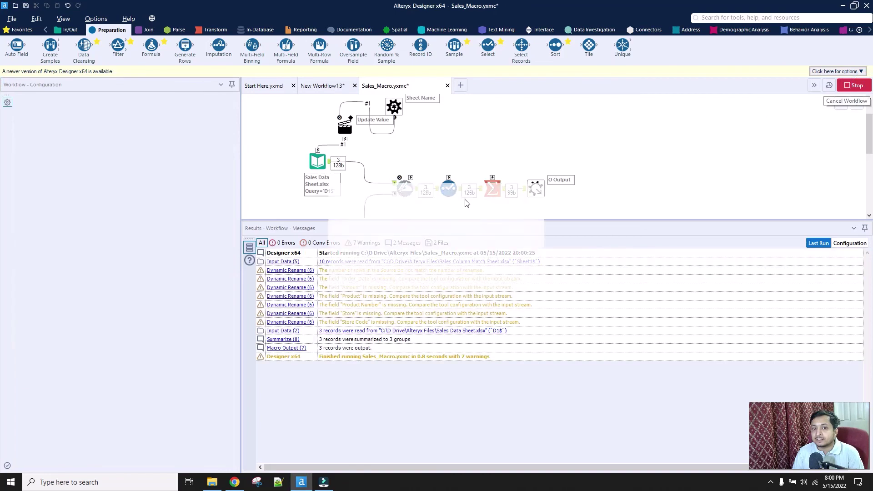
{"action": "left_click", "coordinate": [516, 276]}
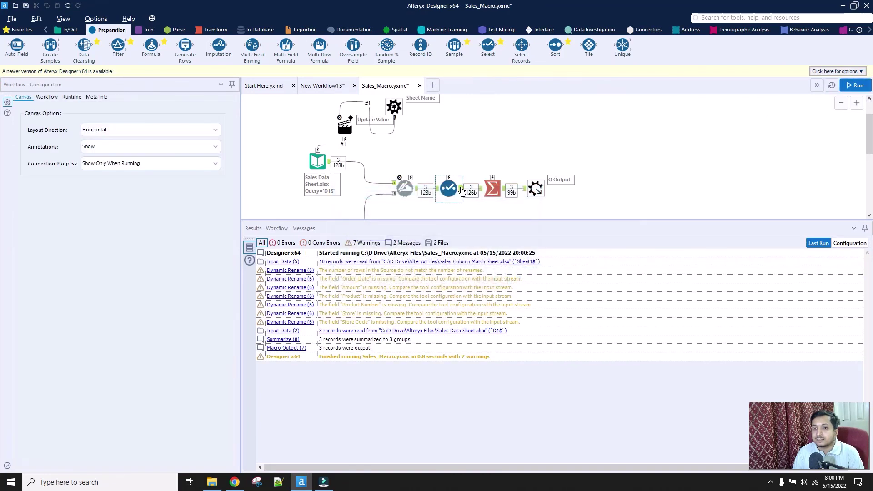
{"action": "left_click", "coordinate": [459, 199]}
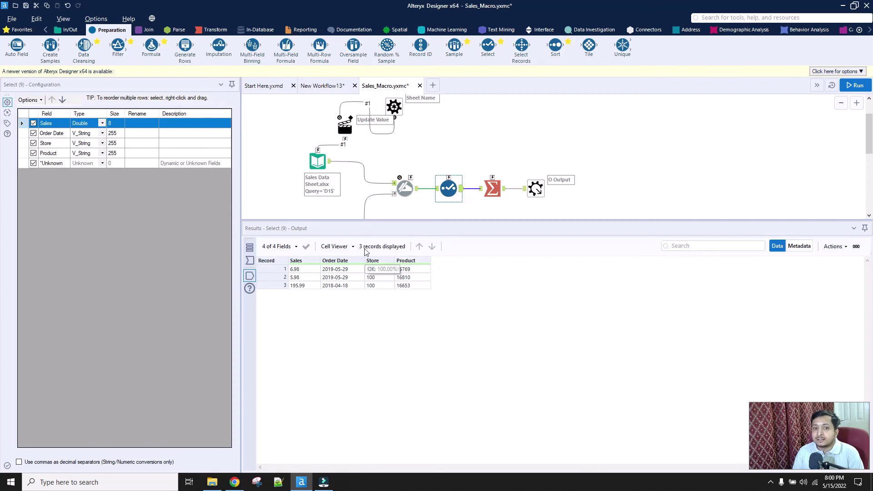
Add a Sum action for the Sales field to the Summarize tool.
{"action": "left_click", "coordinate": [506, 192]}
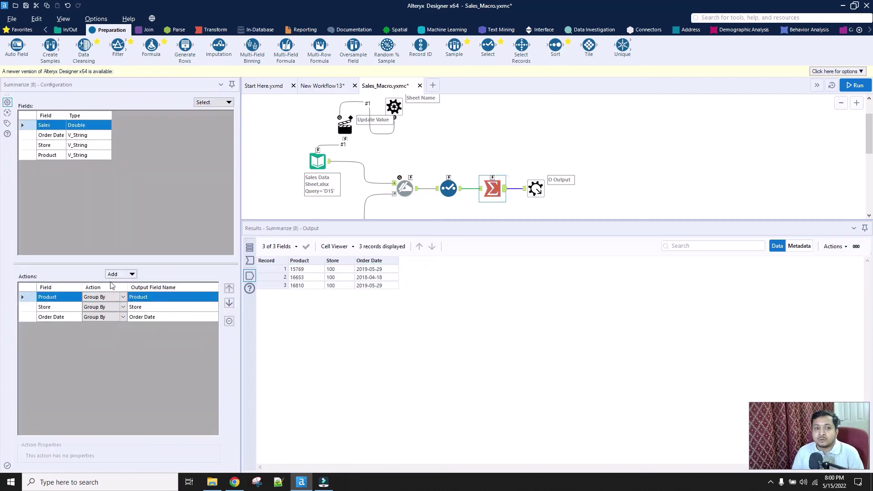
{"action": "left_click", "coordinate": [115, 274]}
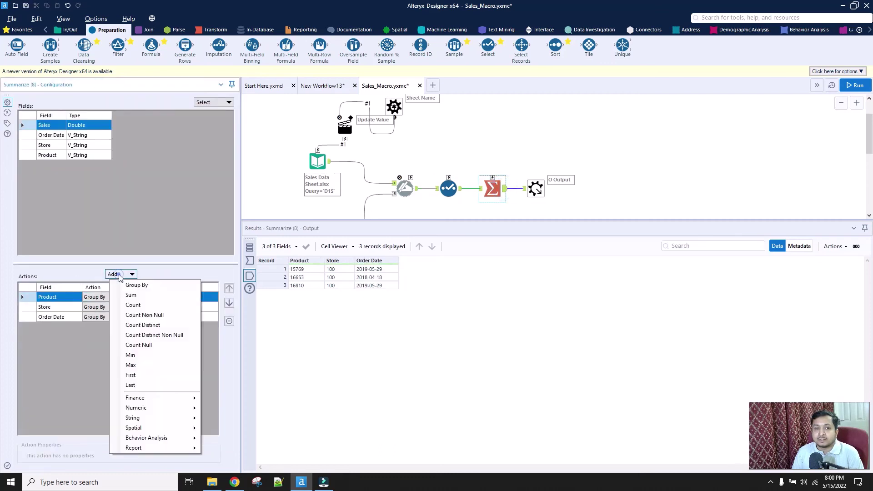
{"action": "left_click", "coordinate": [159, 294]}
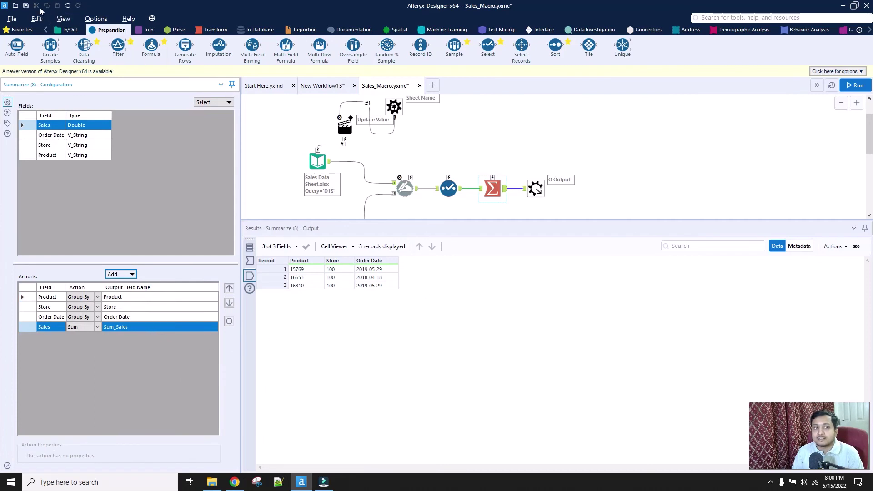
Save Sales_Macro, return to New Workflow13 and accept the macro refresh.
{"action": "left_click", "coordinate": [26, 5]}
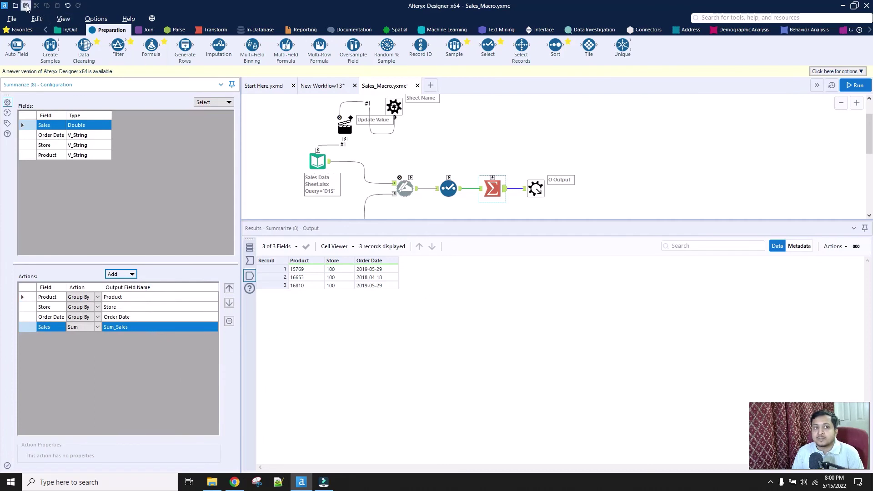
{"action": "left_click", "coordinate": [328, 83]}
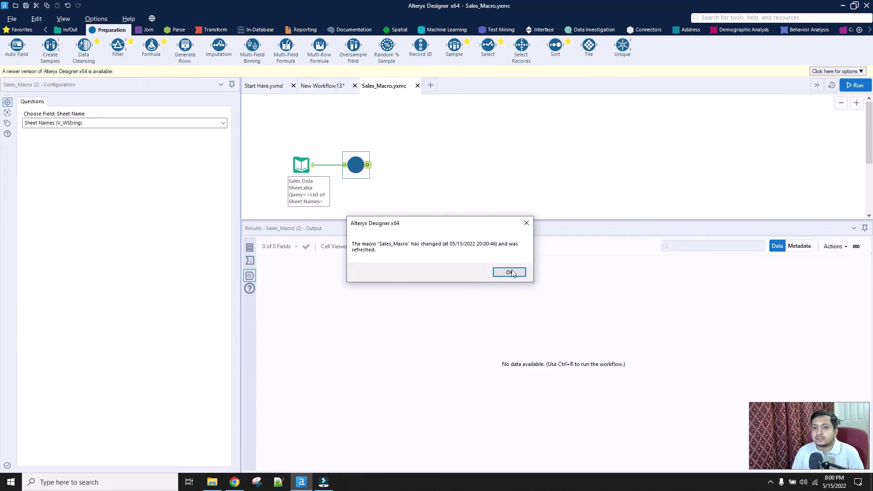
{"action": "left_click", "coordinate": [513, 272]}
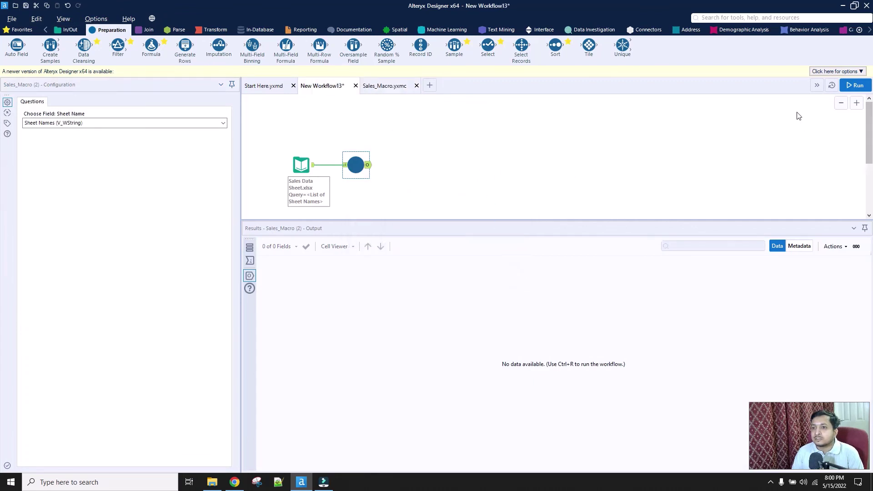
Run New Workflow13 and examine the Product, Store, Order Date and Sum_Sales values in all of the macro's output records.
{"action": "left_click", "coordinate": [859, 84]}
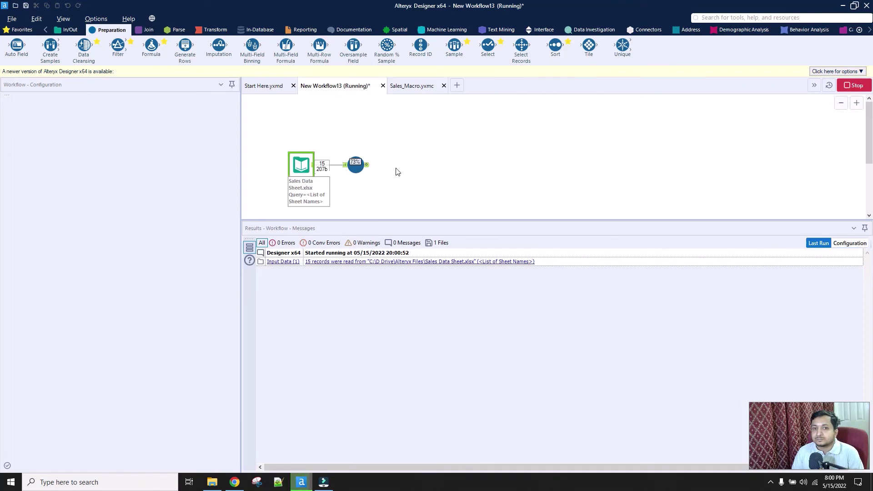
{"action": "left_click", "coordinate": [356, 165]}
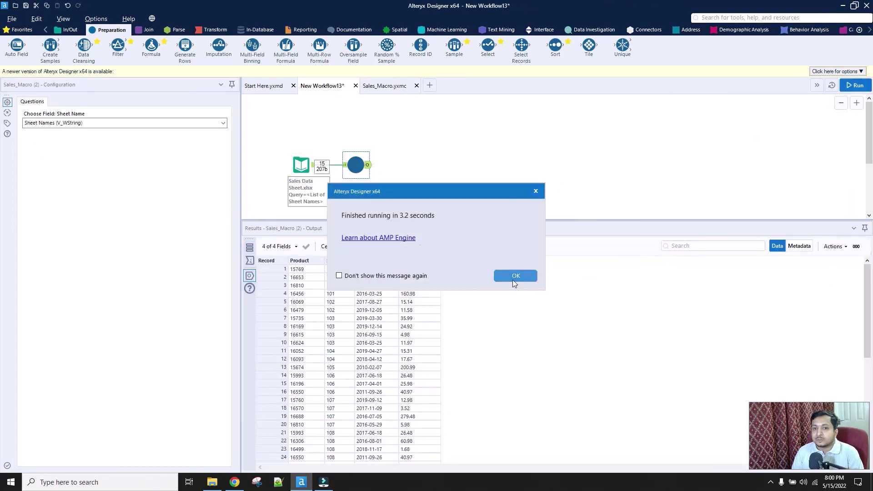
{"action": "left_click", "coordinate": [516, 276]}
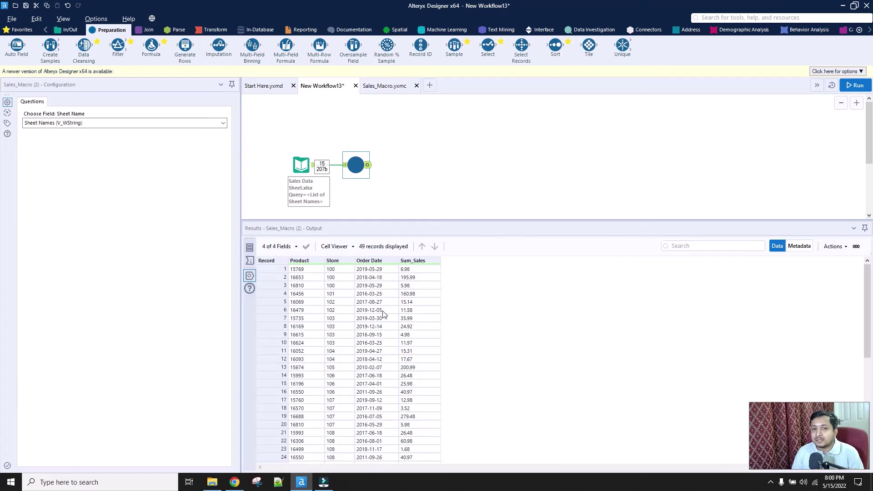
{"action": "scroll", "coordinate": [383, 314], "scroll_direction": "down", "scroll_amount": 8}
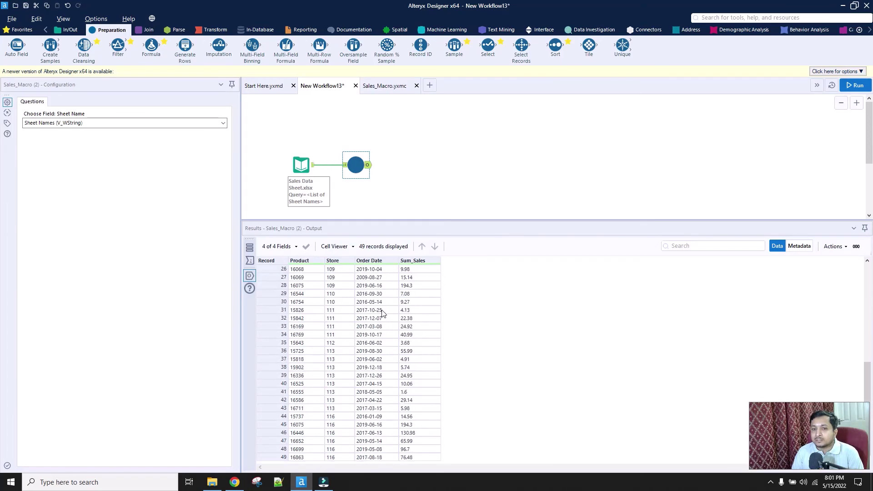
{"action": "scroll", "coordinate": [384, 314], "scroll_direction": "up", "scroll_amount": 8}
{"action": "scroll", "coordinate": [383, 314], "scroll_direction": "down", "scroll_amount": 8}
{"action": "scroll", "coordinate": [383, 313], "scroll_direction": "up", "scroll_amount": 8}
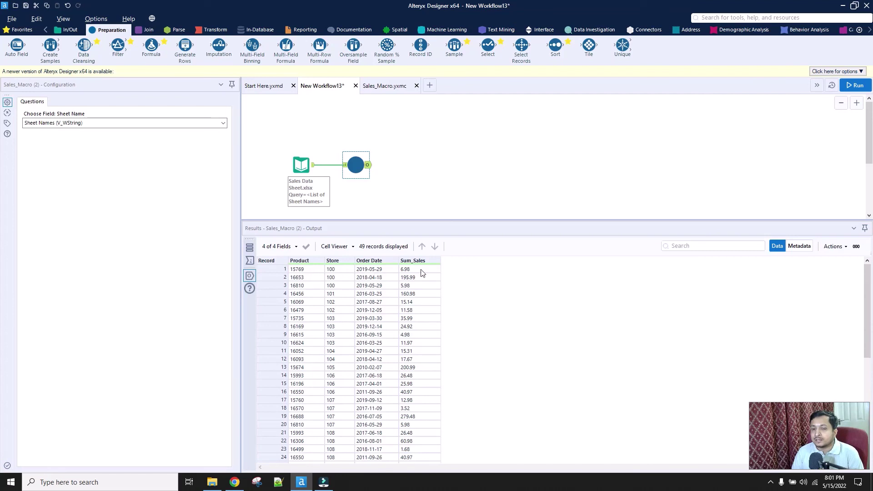
{"action": "scroll", "coordinate": [421, 273], "scroll_direction": "down", "scroll_amount": 8}
{"action": "scroll", "coordinate": [413, 373], "scroll_direction": "up", "scroll_amount": 8}
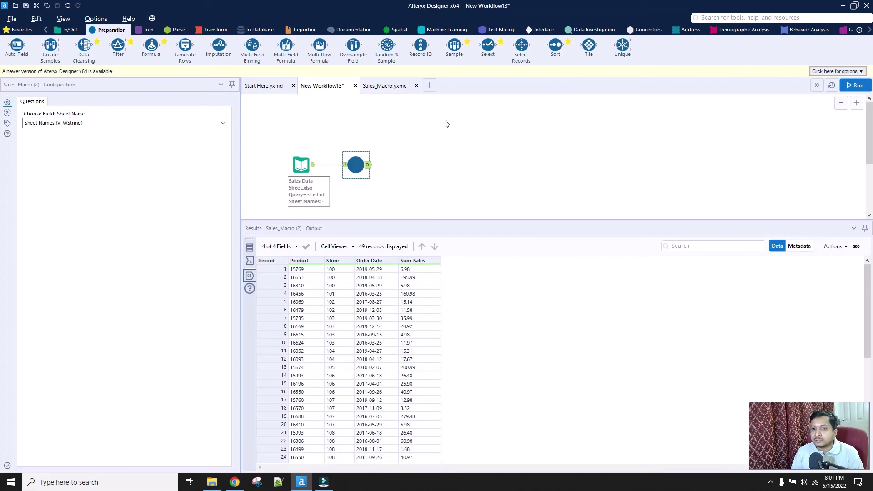
Review the sheet-name input, the macro's sales data and column match inputs, and the combined macro output in New Workflow13.
{"action": "left_click", "coordinate": [389, 86]}
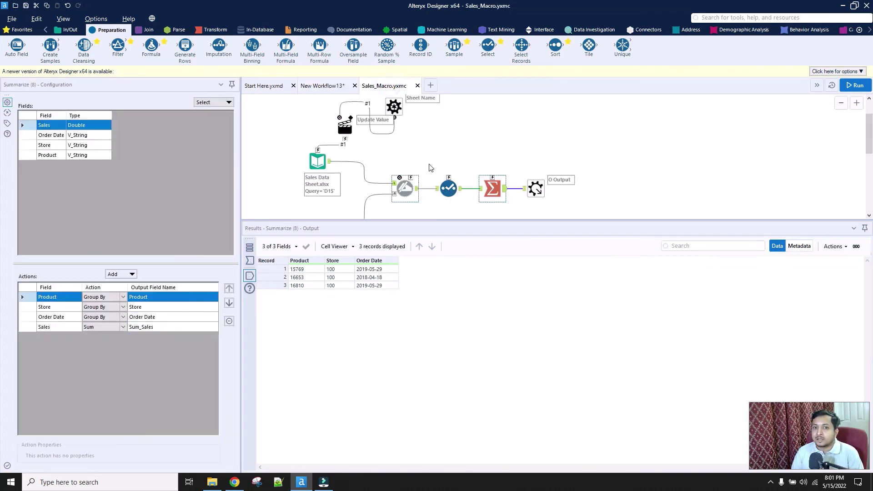
{"action": "left_click", "coordinate": [322, 86]}
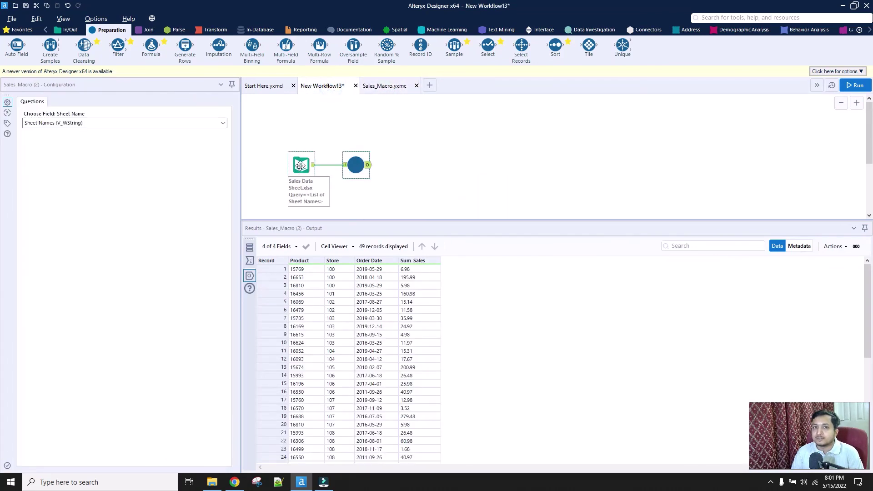
{"action": "left_click", "coordinate": [301, 164]}
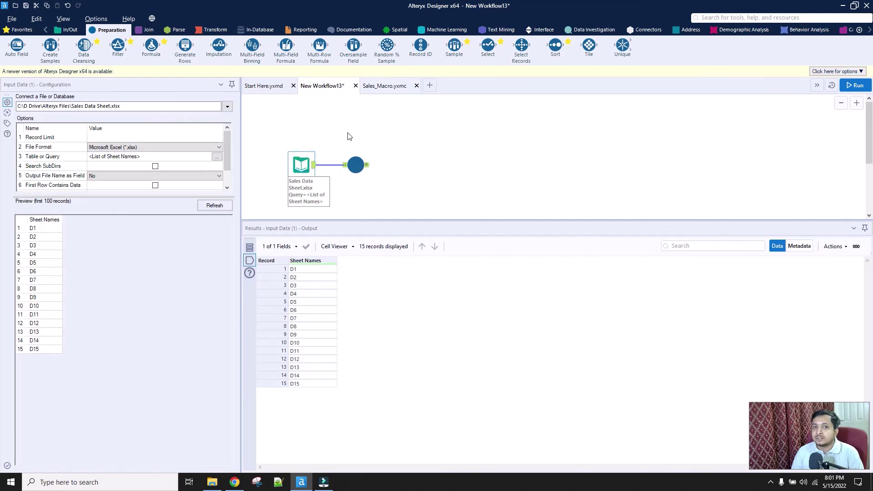
{"action": "left_click", "coordinate": [395, 86]}
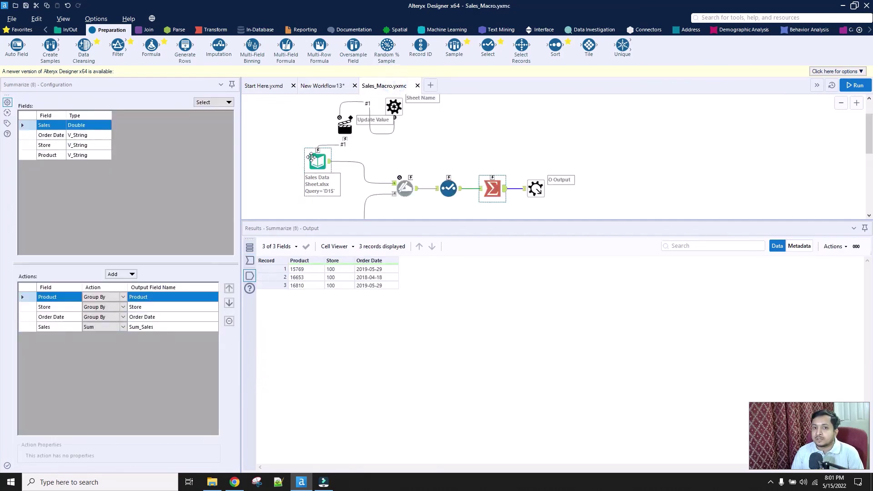
{"action": "left_click", "coordinate": [322, 161]}
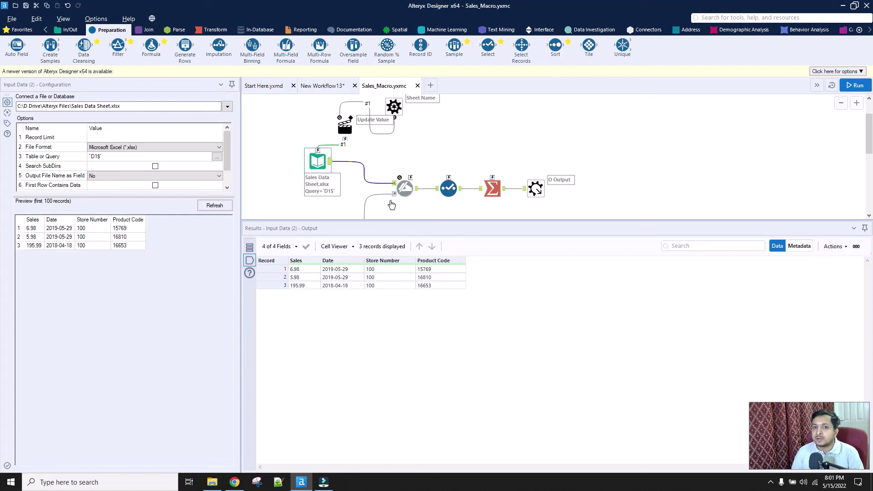
{"action": "scroll", "coordinate": [452, 155], "scroll_direction": "down", "scroll_amount": 2}
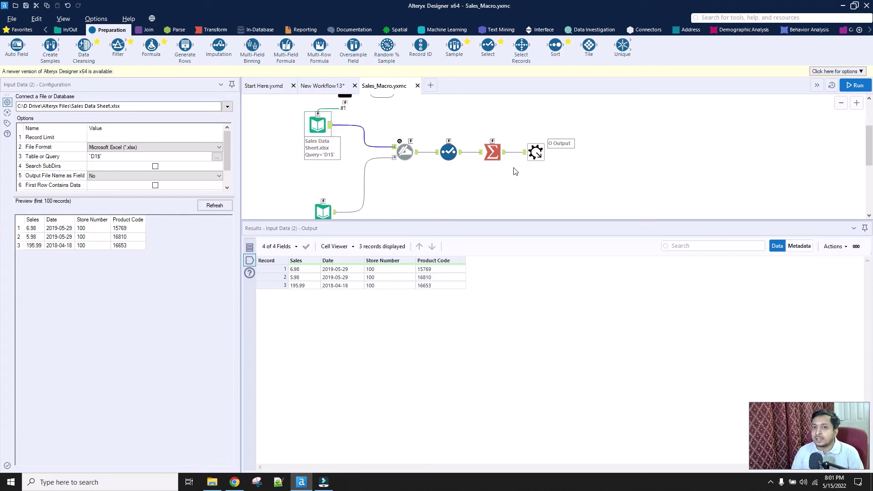
{"action": "left_click", "coordinate": [325, 209]}
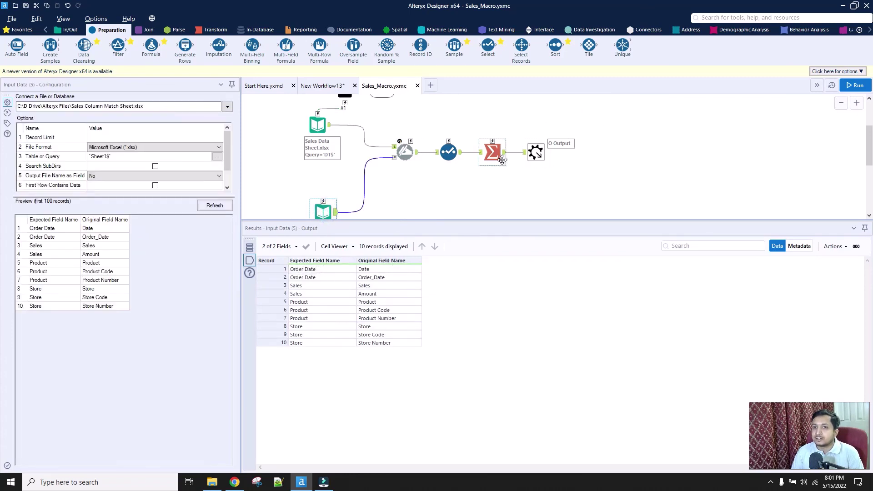
{"action": "left_click", "coordinate": [323, 86]}
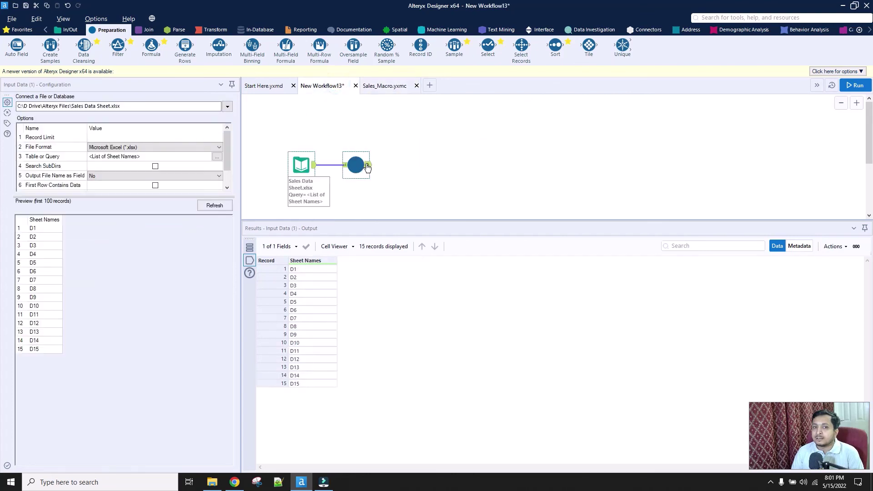
{"action": "left_click", "coordinate": [367, 166]}
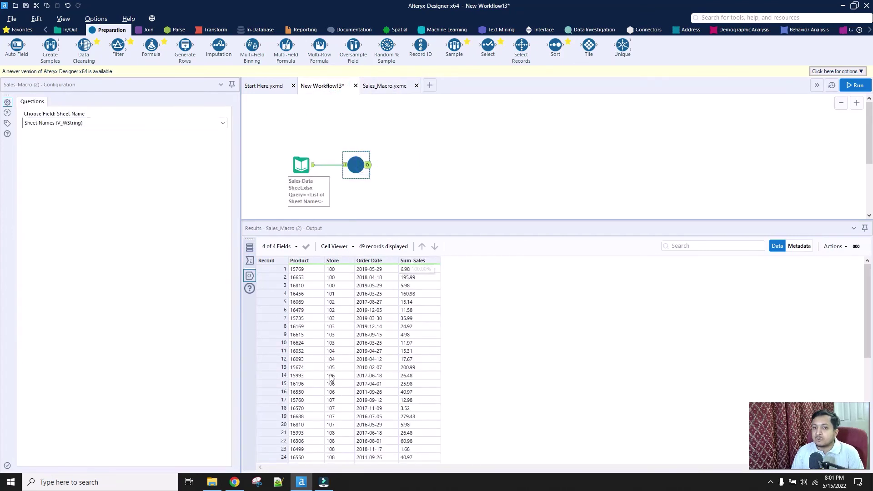